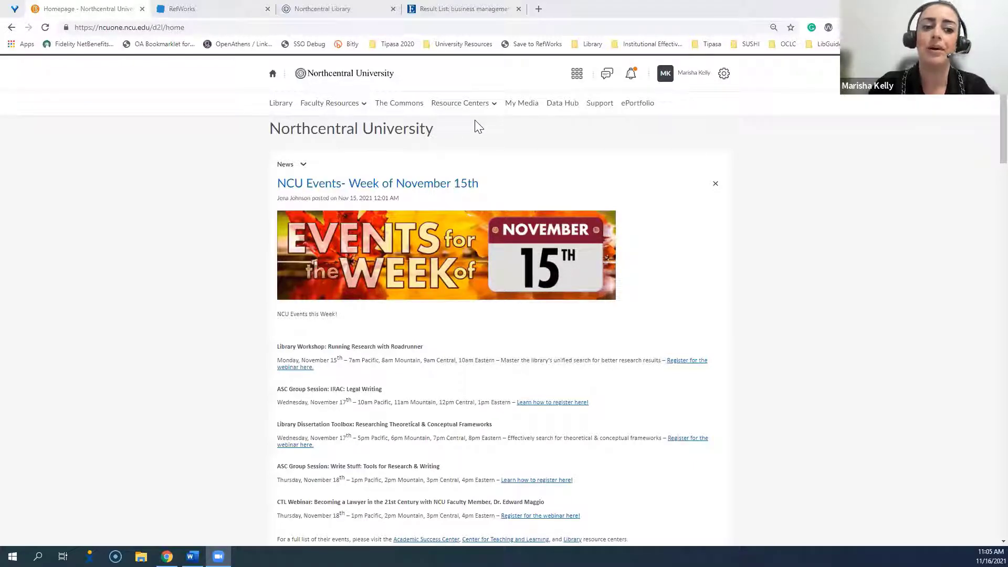
# View the Academic Success Center page from the university's resource centers, and close it.
pyautogui.click(485, 105)
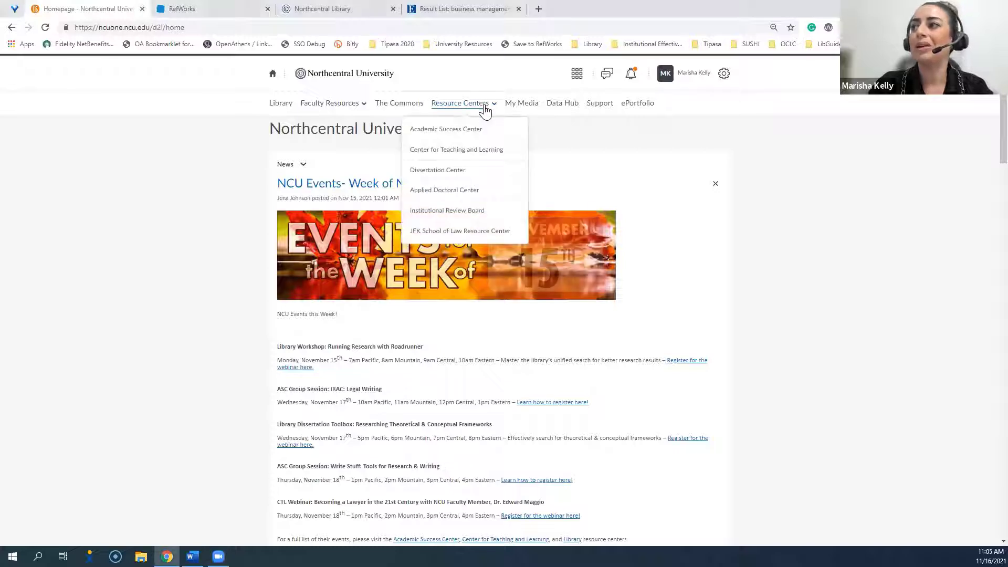
pyautogui.click(469, 134)
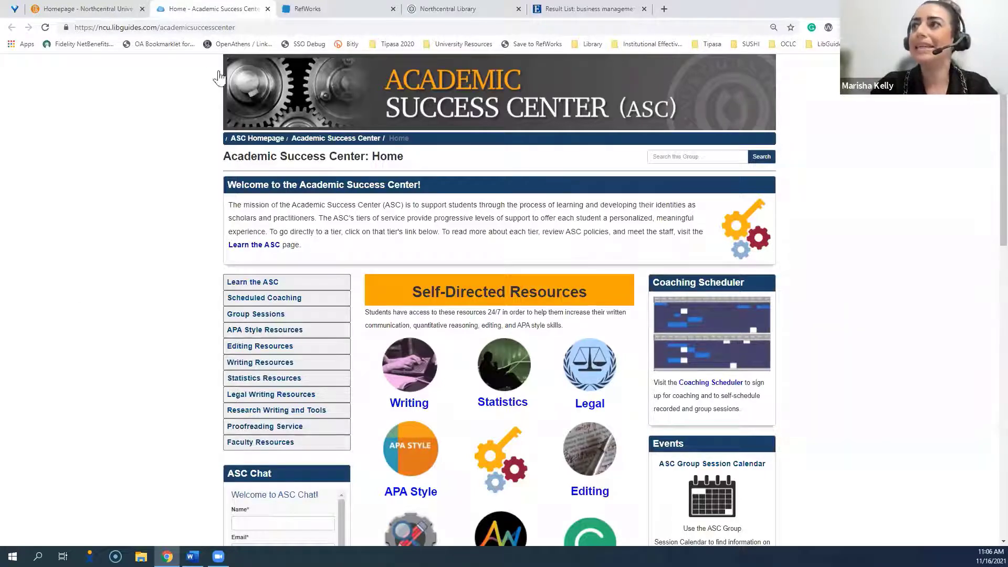
pyautogui.click(268, 9)
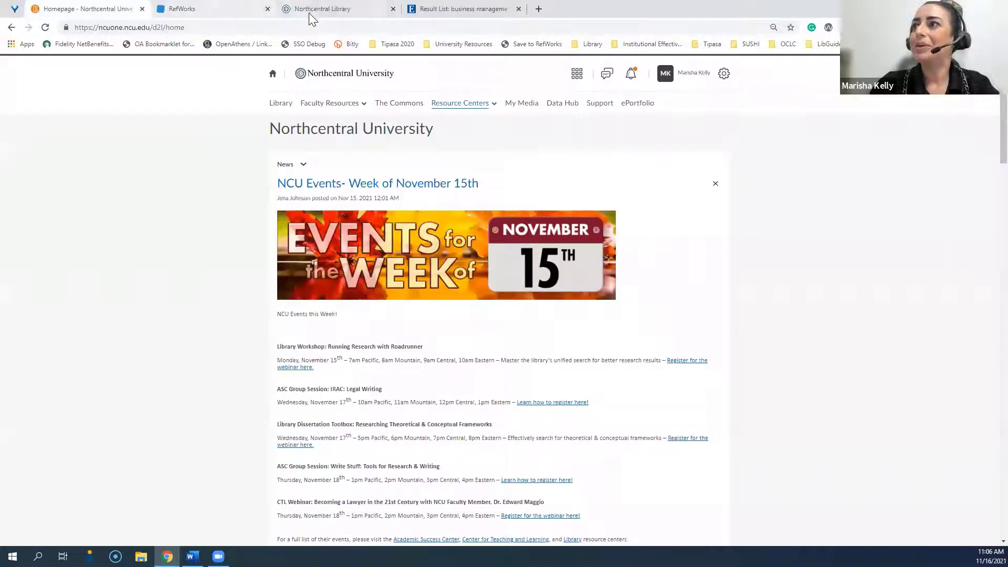
# Switch to the Northcentral University Library page and select RefWorks in the library guide list.
pyautogui.click(309, 12)
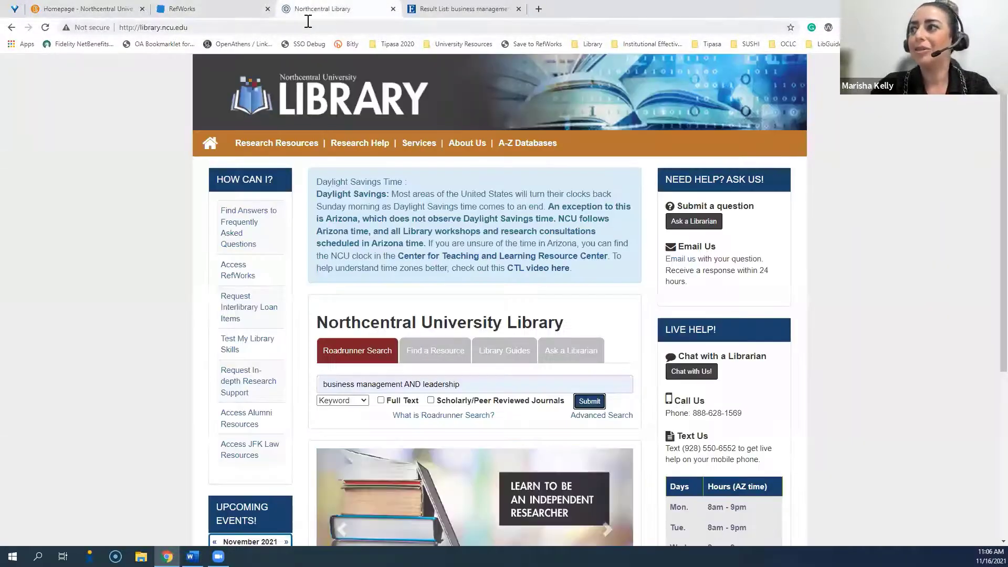
pyautogui.moveTo(268, 149)
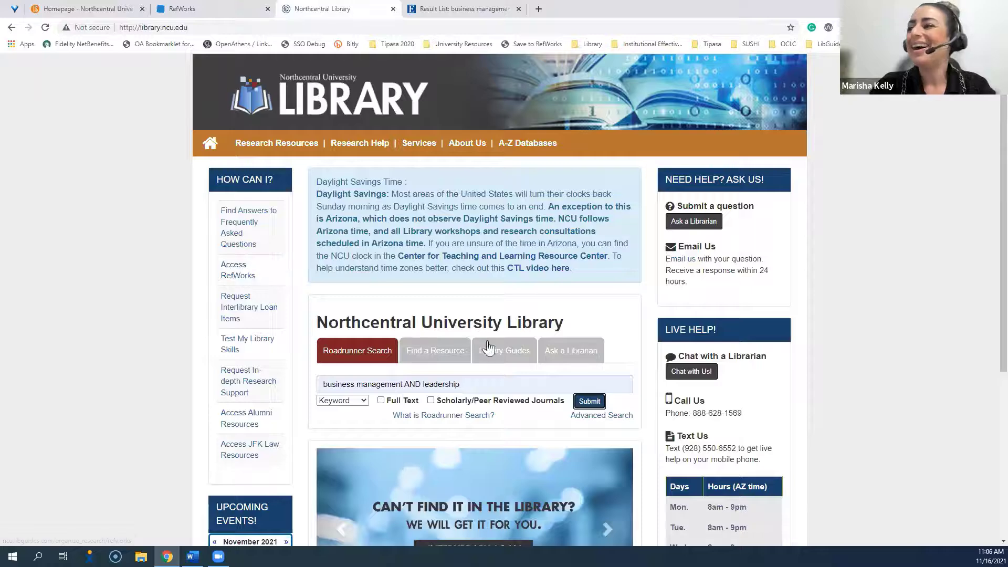
pyautogui.click(515, 359)
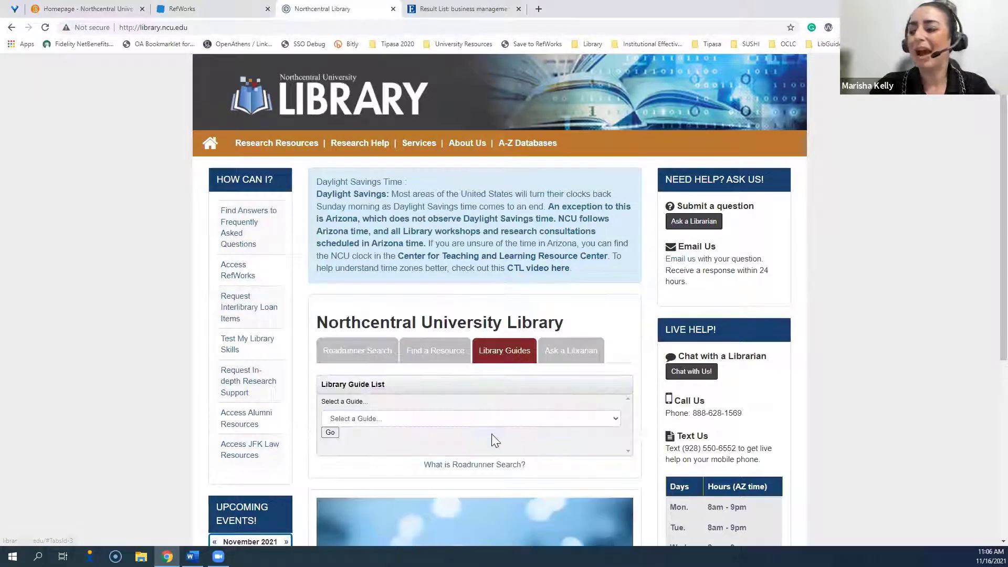
pyautogui.click(491, 418)
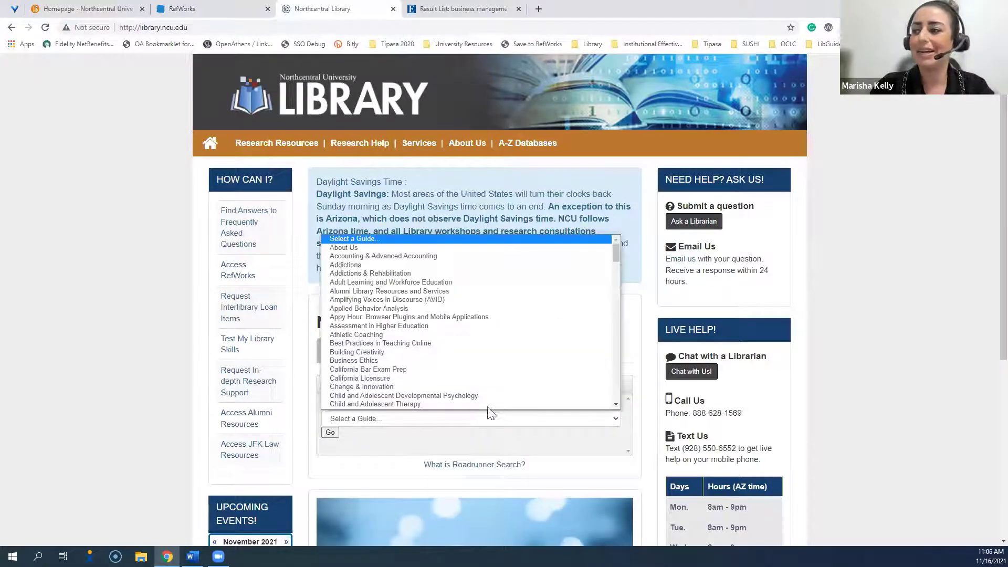
pyautogui.scroll(-10, 475, 378)
pyautogui.scroll(-15, 477, 377)
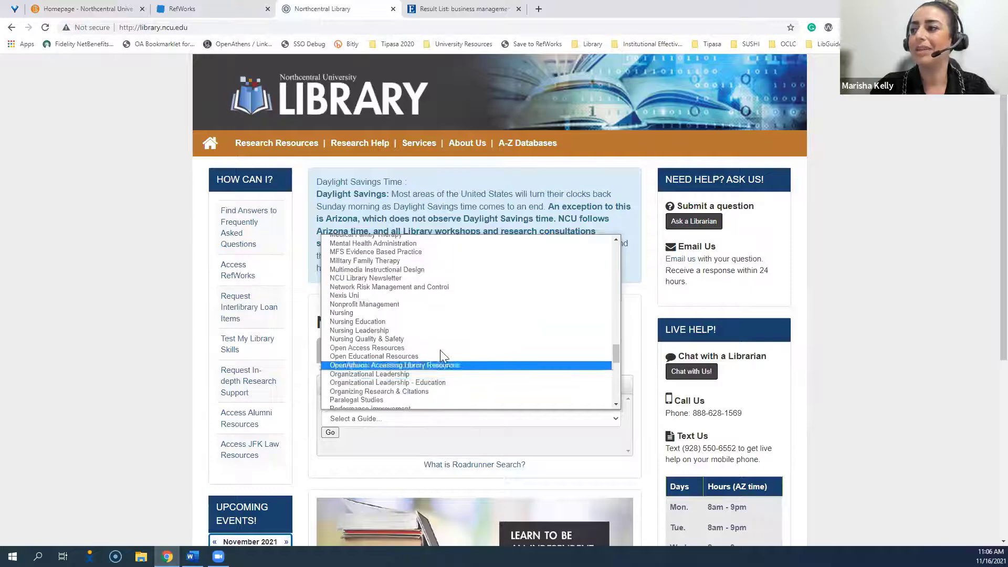
pyautogui.click(383, 398)
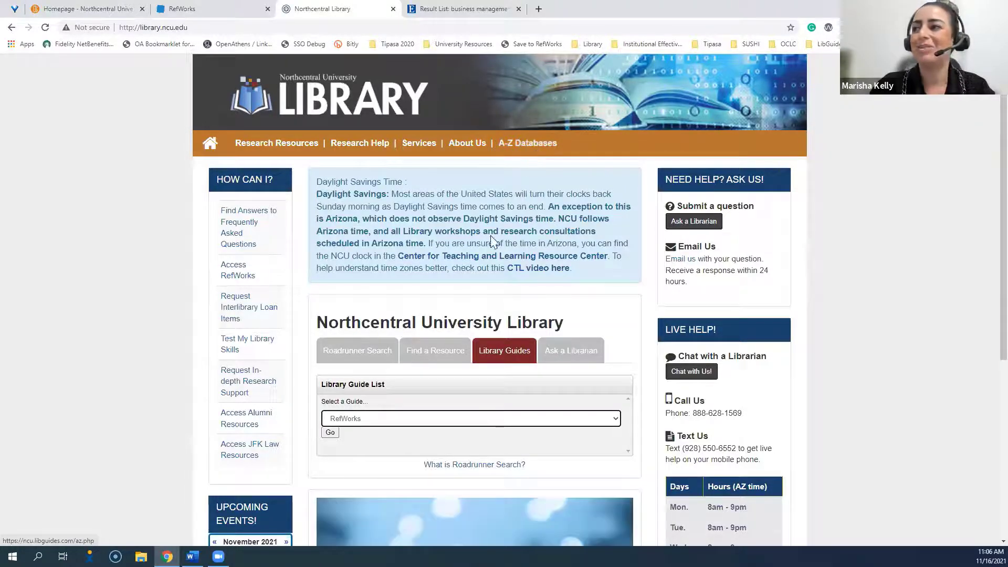
# Open the library's Access RefWorks guide and review its login, training session, introduction video and RefWorks On Demand sections.
pyautogui.click(233, 274)
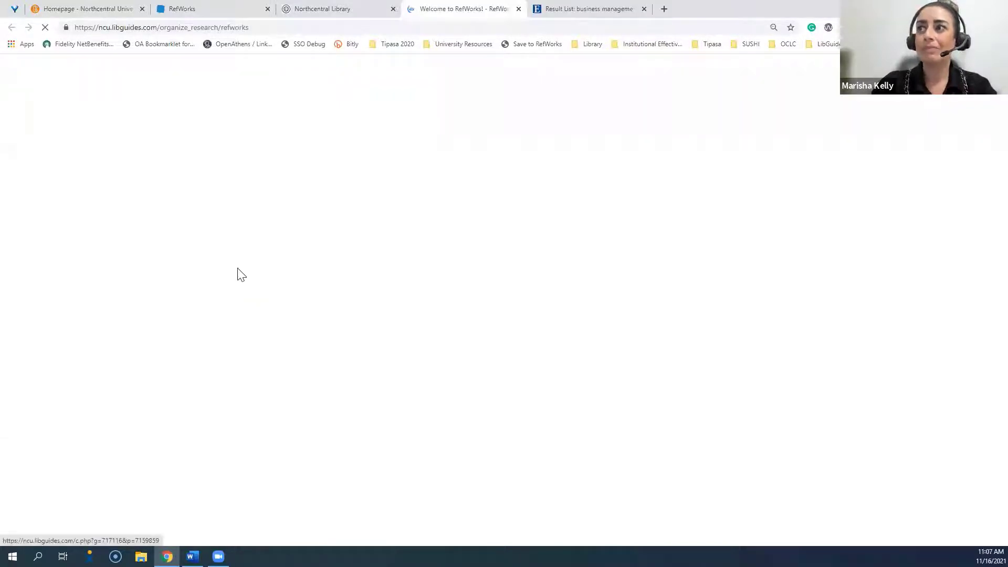
pyautogui.moveTo(248, 275)
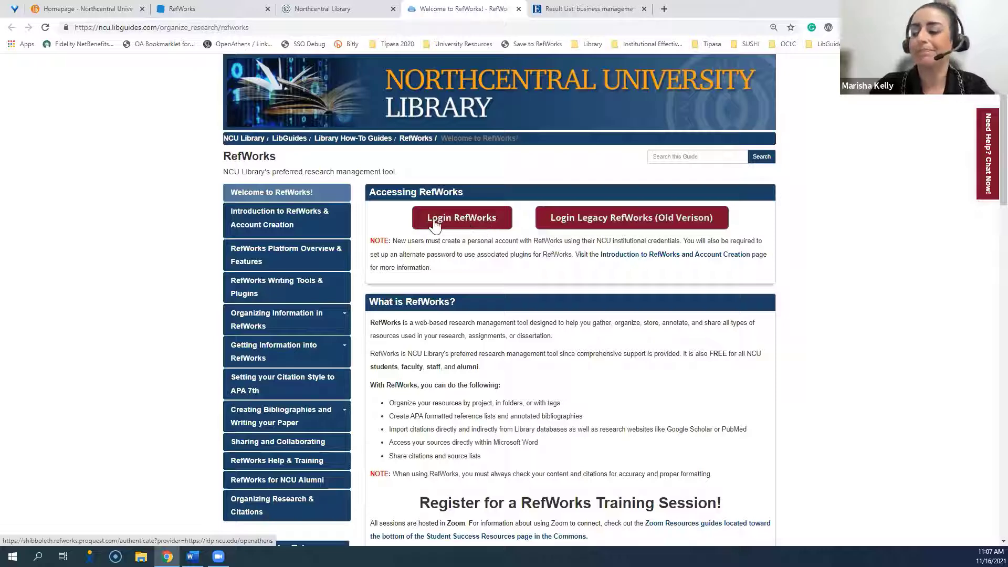
pyautogui.scroll(-2, 371, 210)
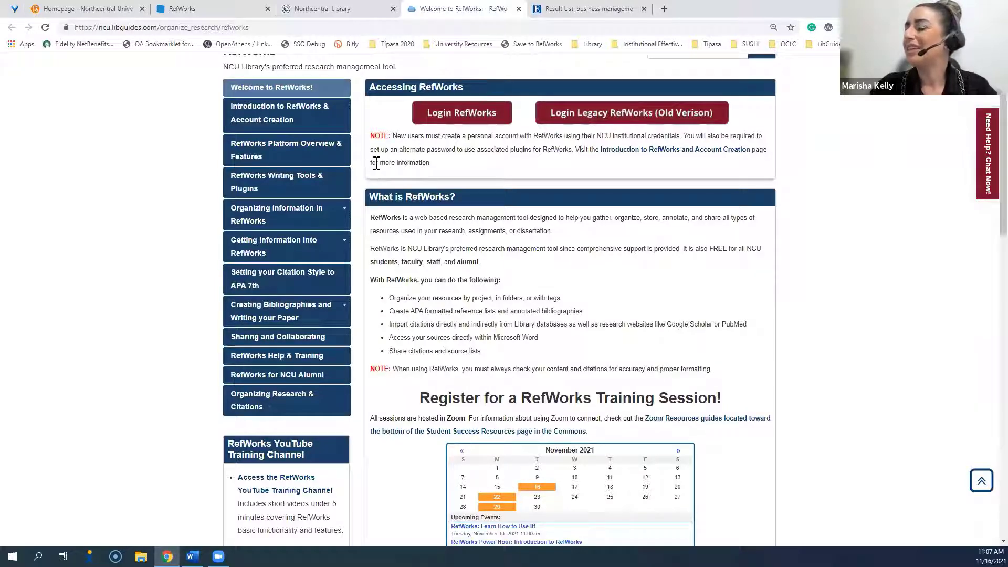
pyautogui.scroll(-1, 375, 163)
pyautogui.scroll(-3, 440, 188)
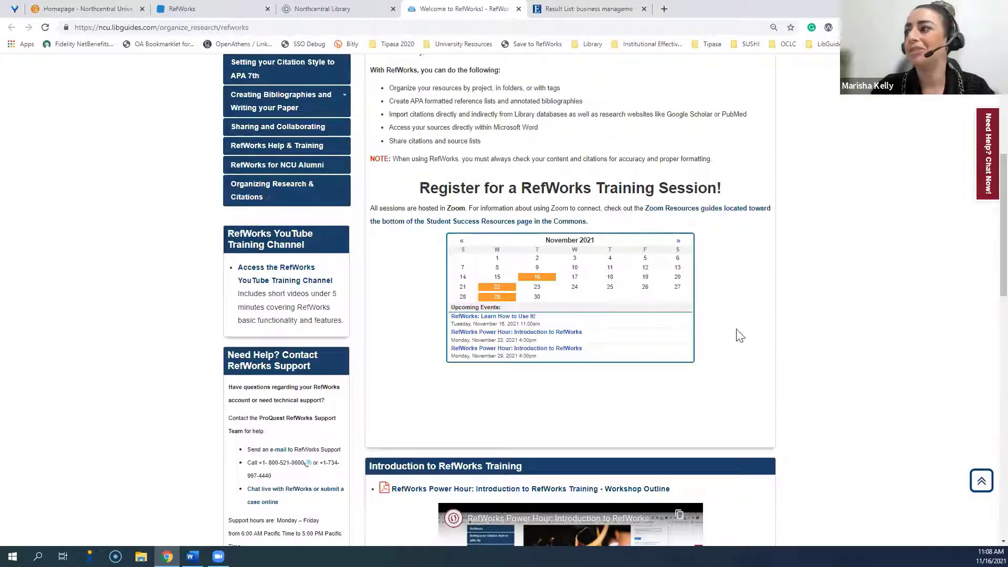
pyautogui.scroll(-5, 740, 336)
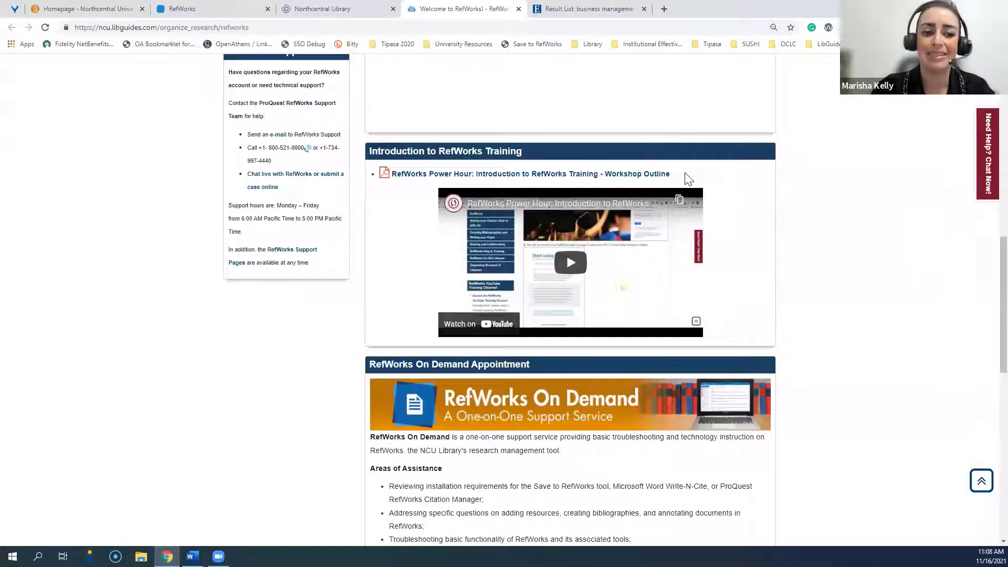
pyautogui.scroll(-2, 719, 171)
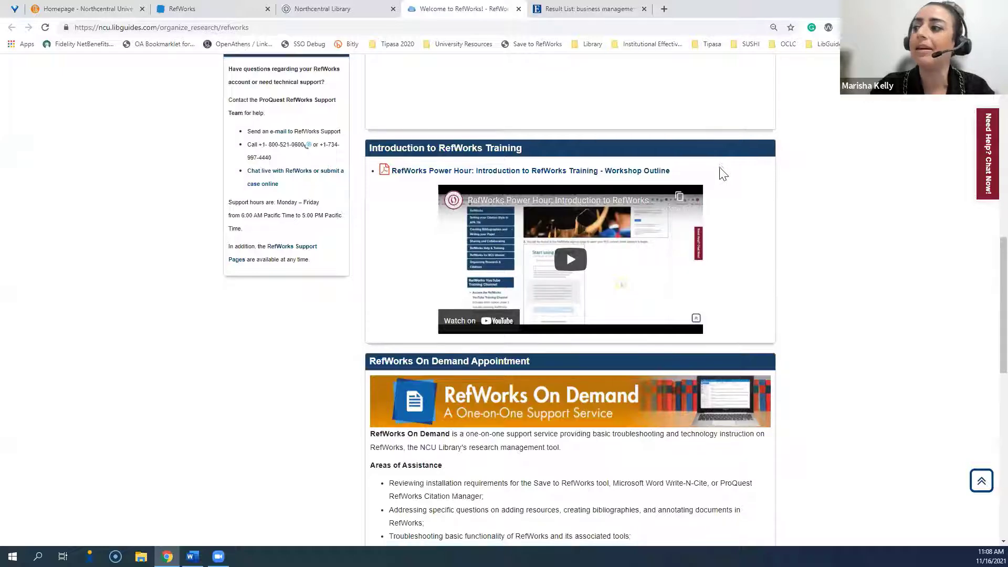
pyautogui.scroll(-3, 723, 173)
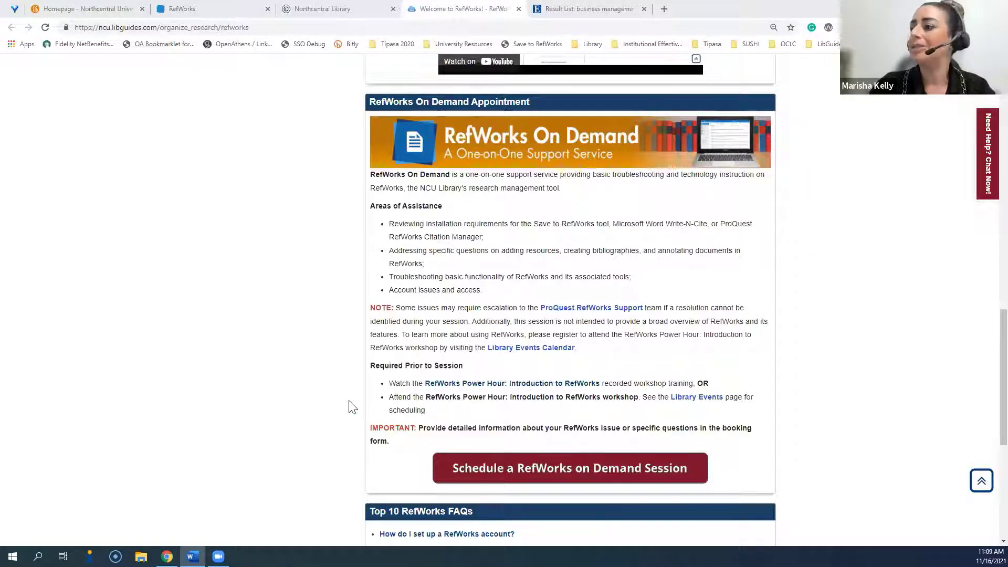
pyautogui.scroll(2, 372, 409)
pyautogui.scroll(14, 371, 408)
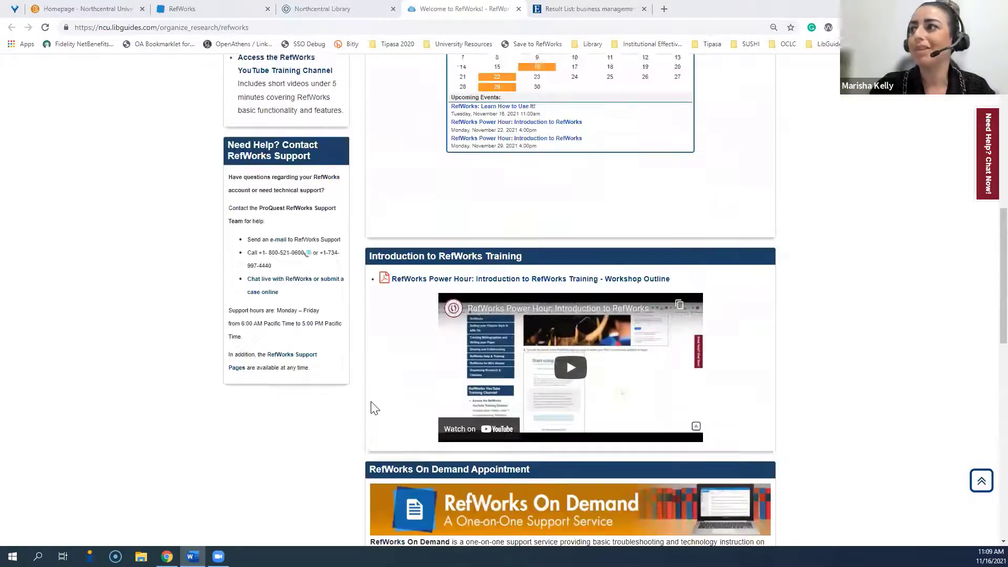
pyautogui.scroll(2, 357, 262)
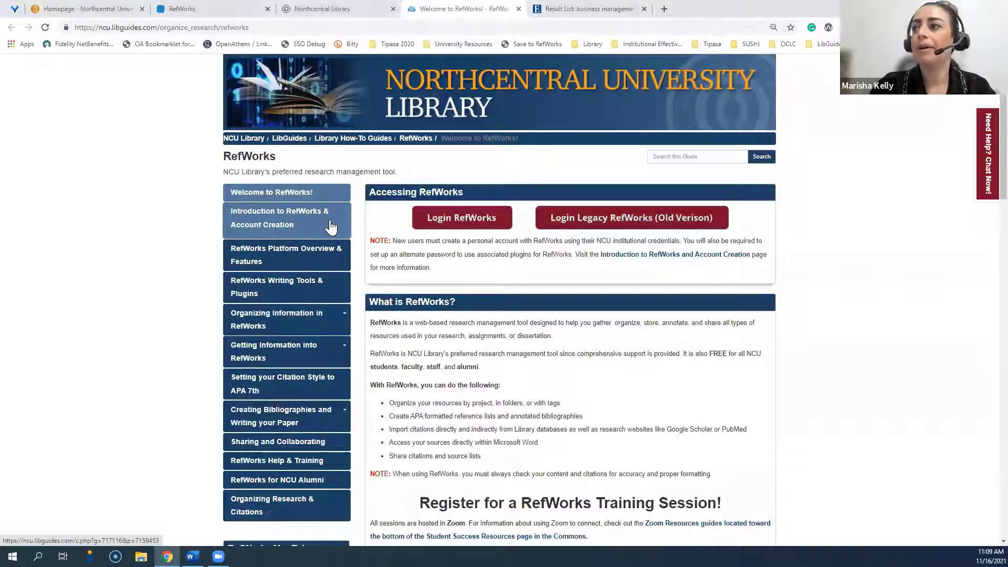
# Open the guide's Introduction to RefWorks & Account Creation page and enlarge it for easier reading.
pyautogui.click(329, 227)
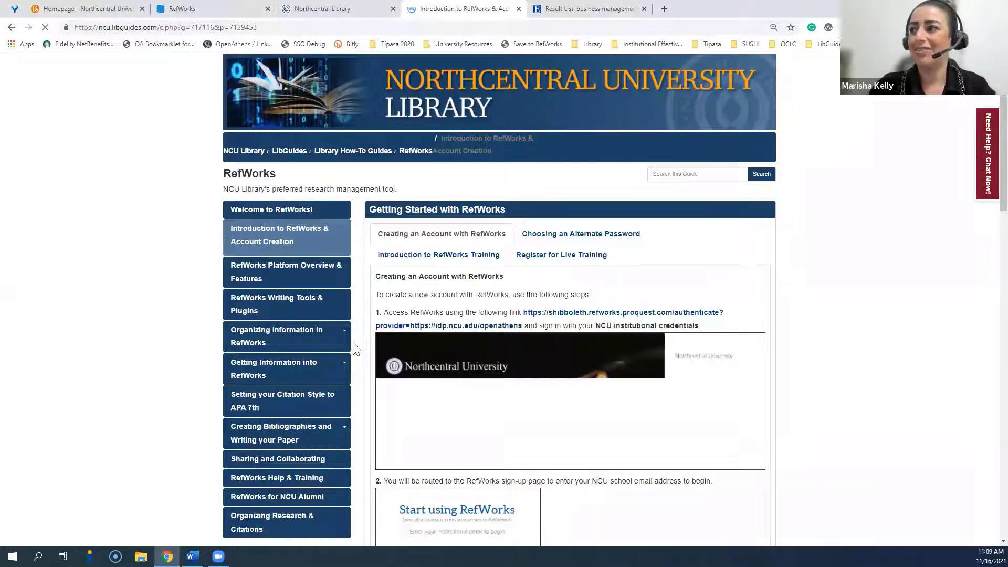
pyautogui.hotkey('ctrl', '+')
pyautogui.hotkey('ctrl', '+')
pyautogui.hotkey('ctrl', '+')
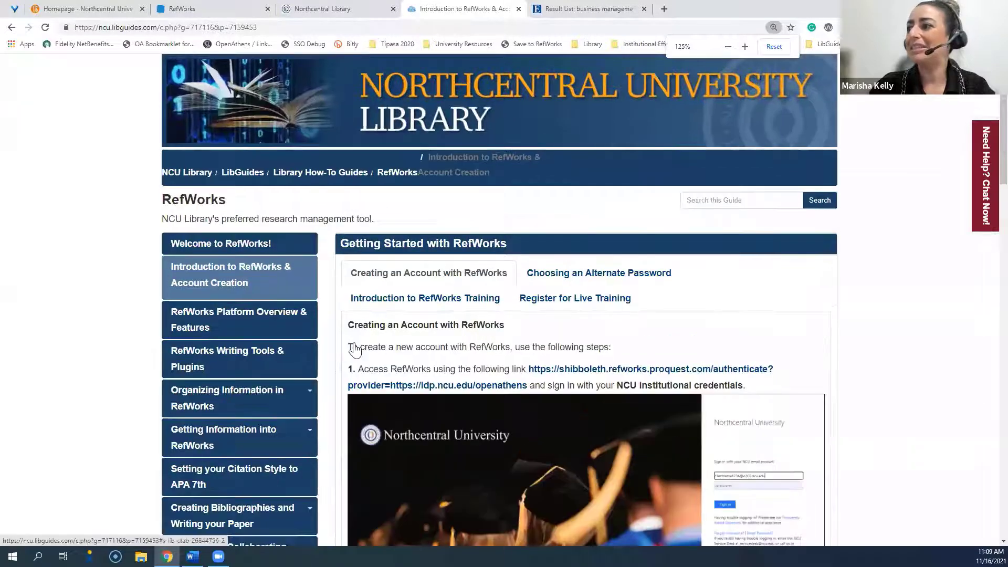
# Read the account creation instructions on signing in, entering the school email and completing the RefWorks profile.
pyautogui.scroll(-3, 340, 314)
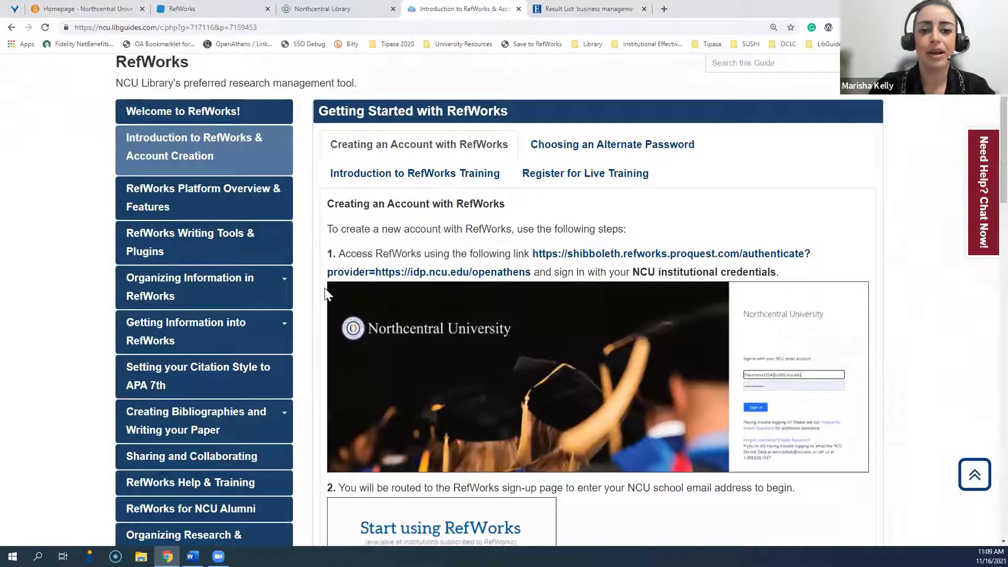
pyautogui.scroll(-2, 324, 295)
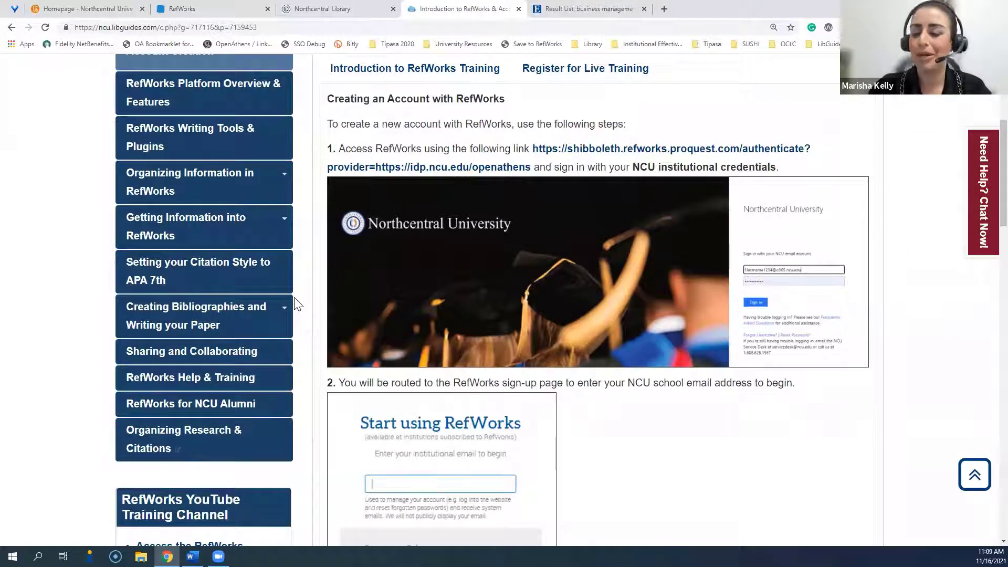
pyautogui.scroll(-5, 298, 305)
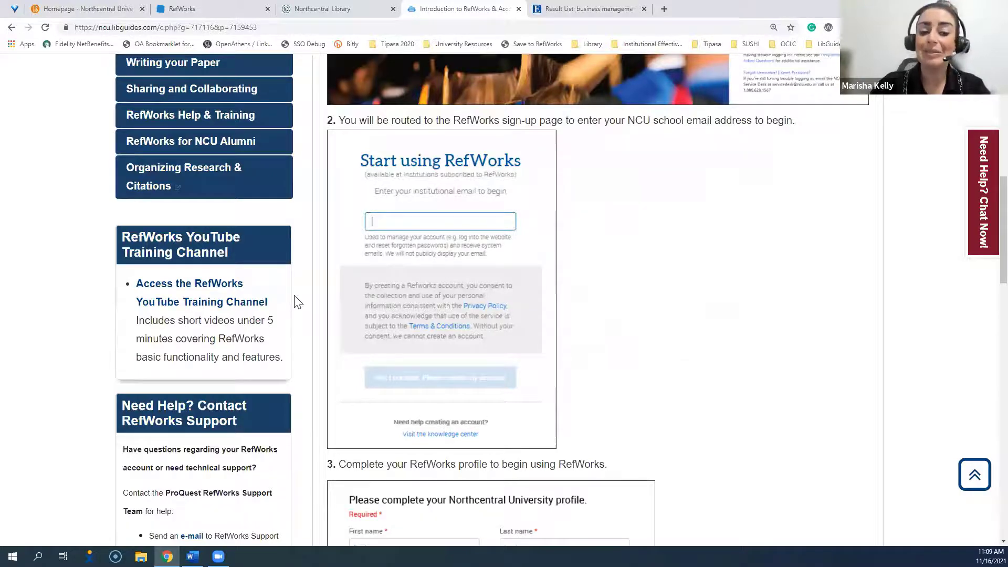
pyautogui.scroll(-4, 298, 302)
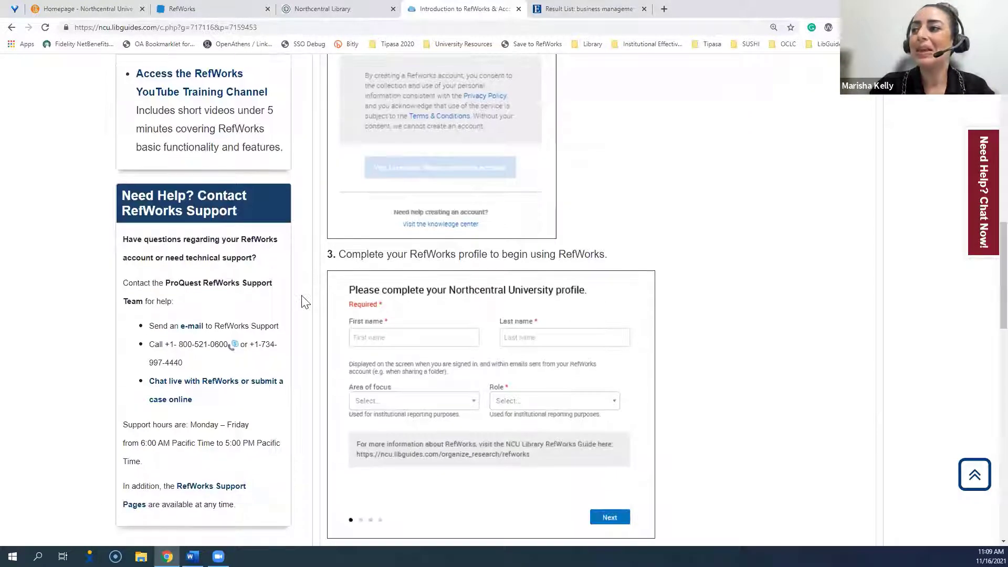
pyautogui.scroll(-2, 305, 302)
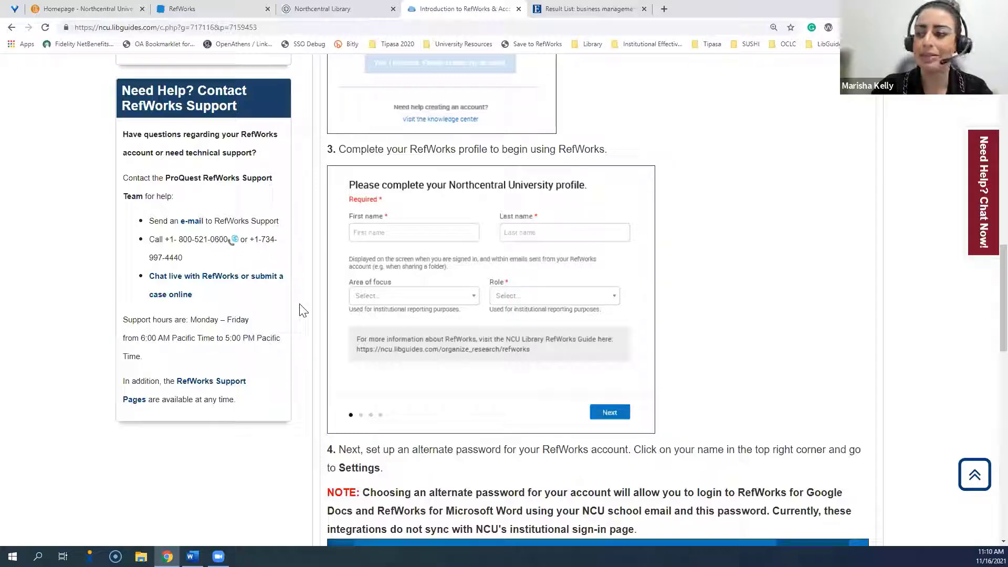
pyautogui.scroll(-1, 303, 310)
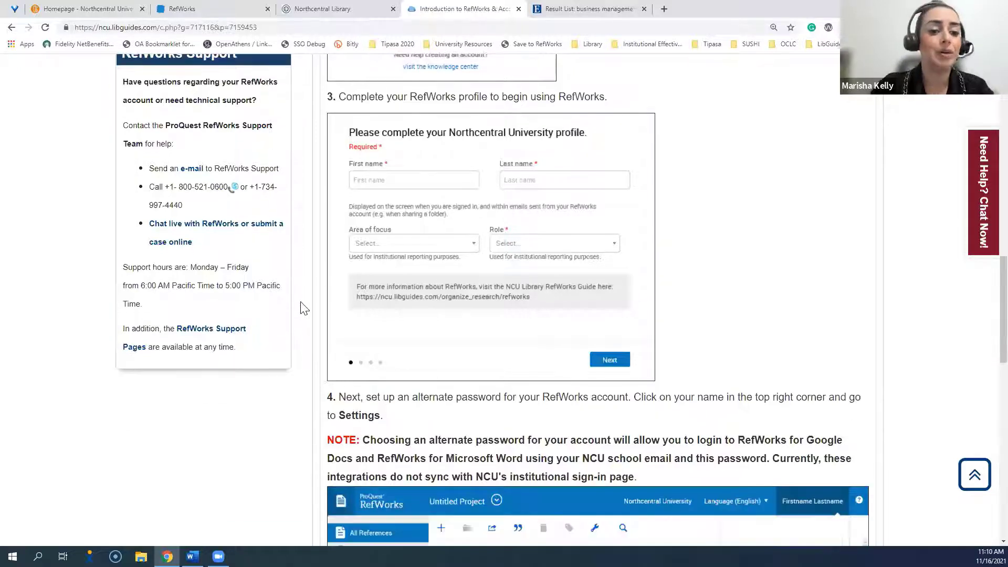
pyautogui.scroll(-1, 304, 309)
pyautogui.scroll(-1, 304, 309)
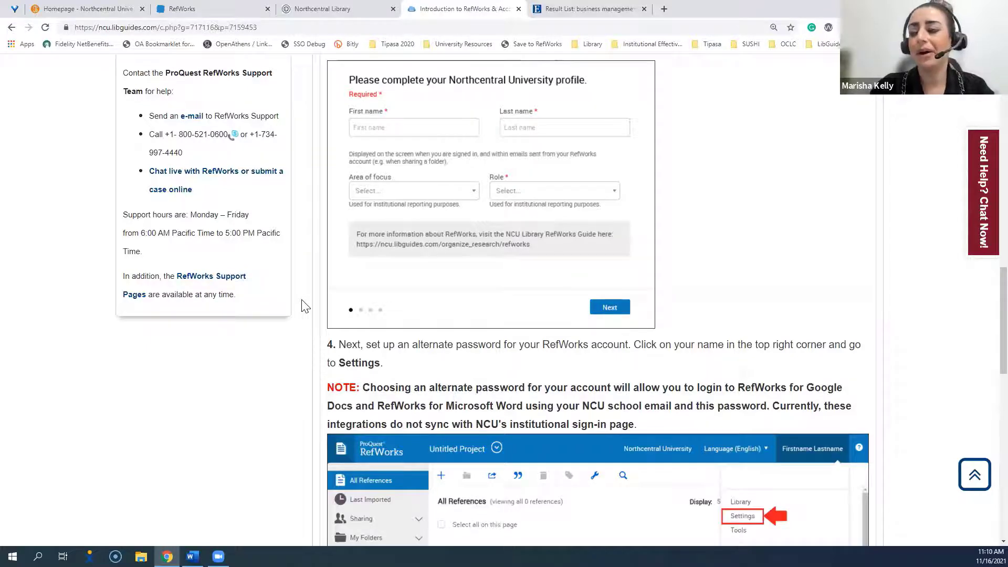
# Read the instructions for setting an alternate RefWorks password, and return to the beginning of the page.
pyautogui.scroll(-1, 305, 307)
pyautogui.scroll(-2, 304, 307)
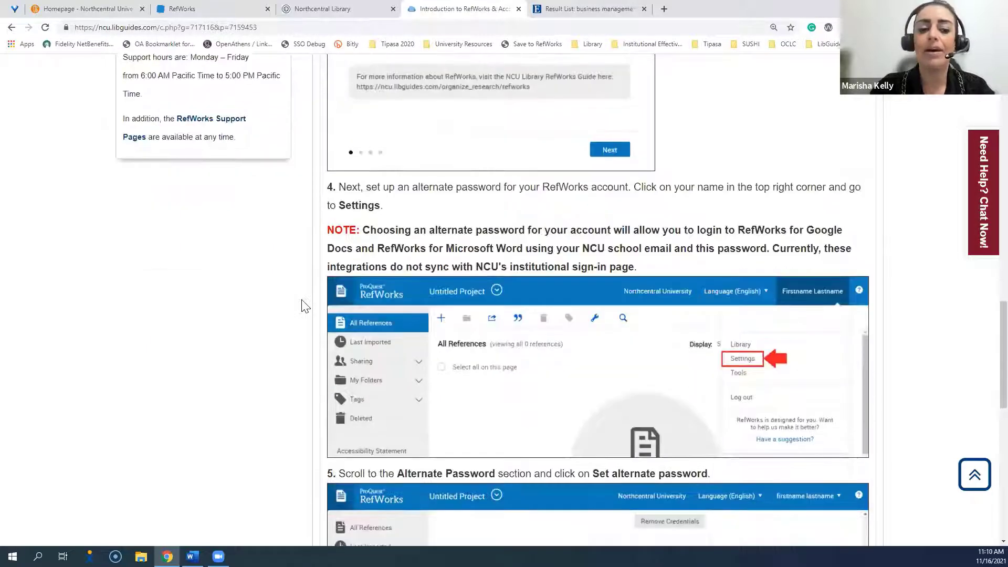
pyautogui.scroll(-1, 303, 305)
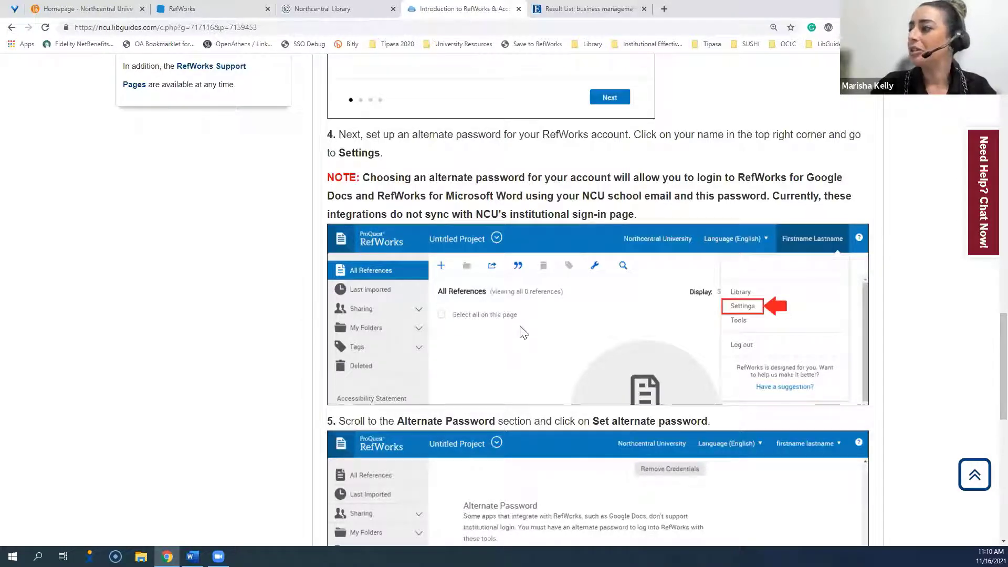
pyautogui.scroll(-2, 523, 330)
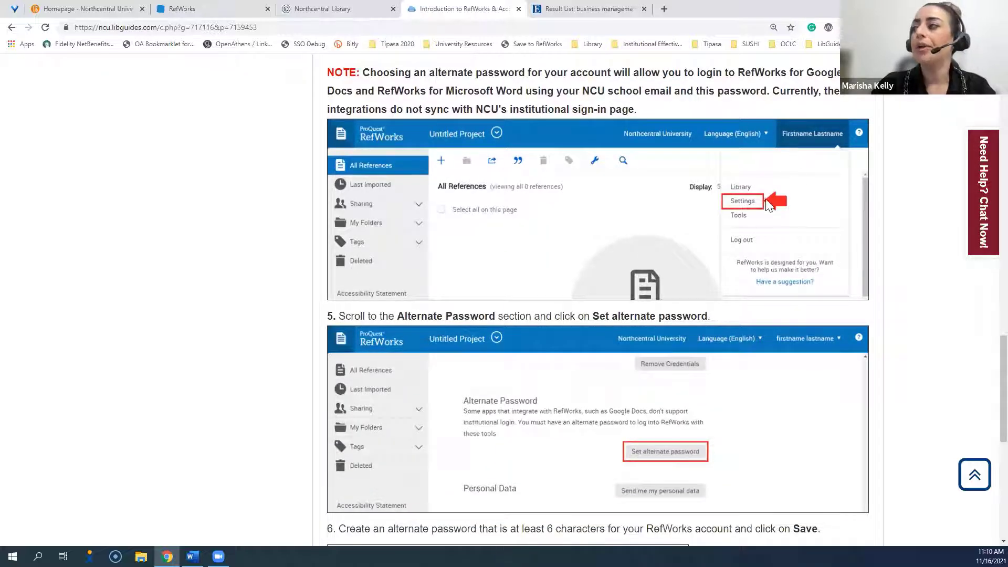
pyautogui.scroll(-3, 769, 207)
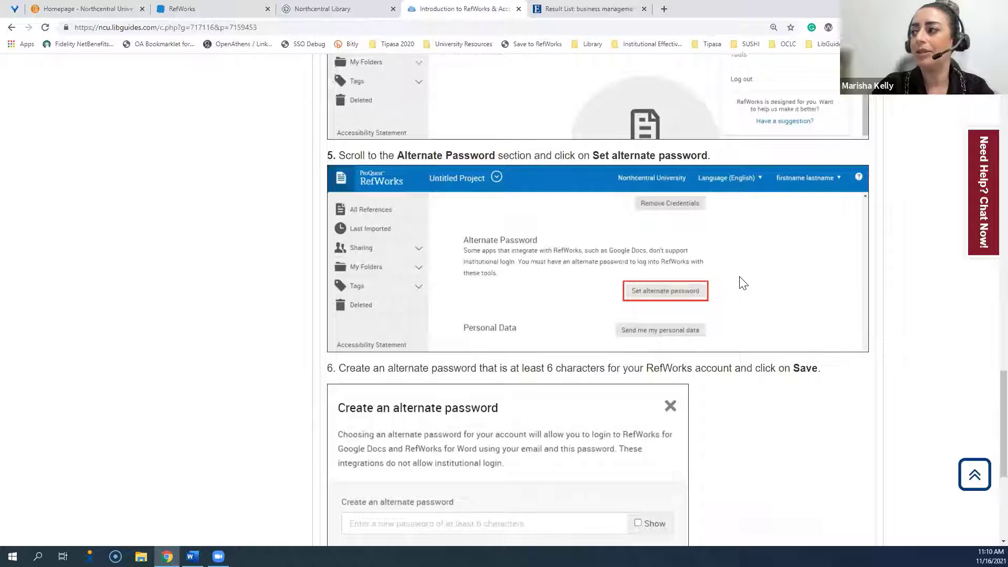
pyautogui.scroll(-2, 743, 283)
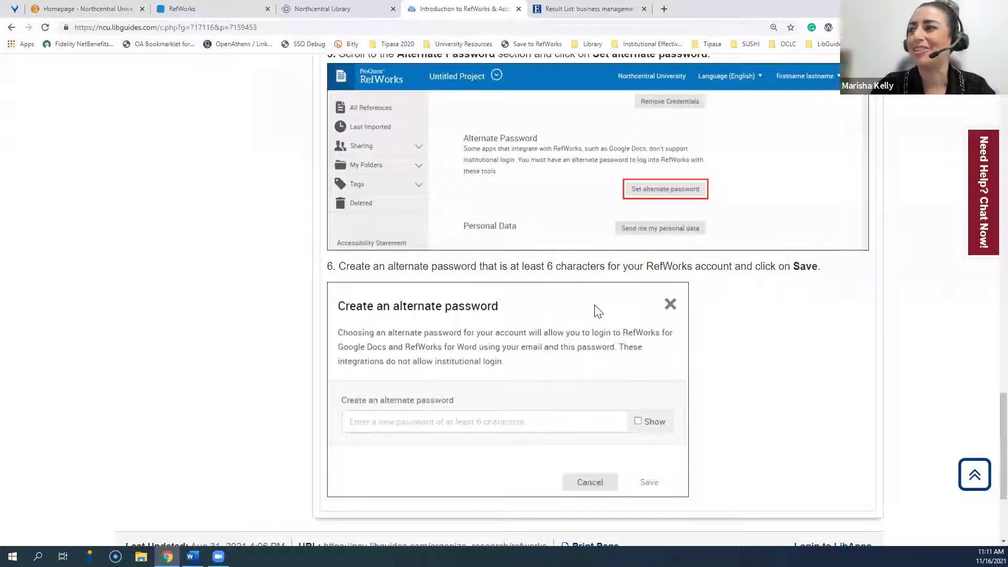
pyautogui.scroll(4, 598, 307)
pyautogui.scroll(15, 600, 304)
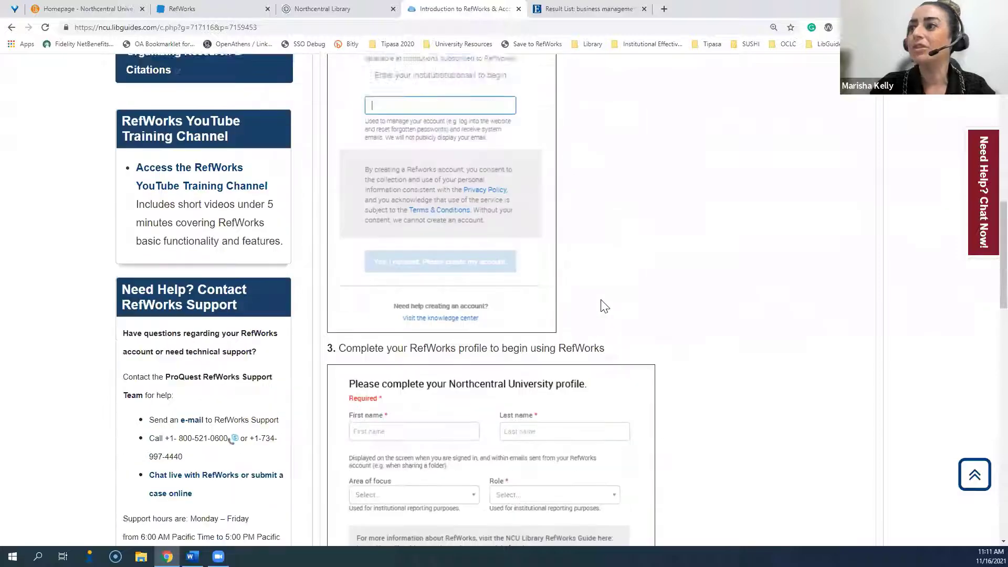
pyautogui.scroll(6, 602, 304)
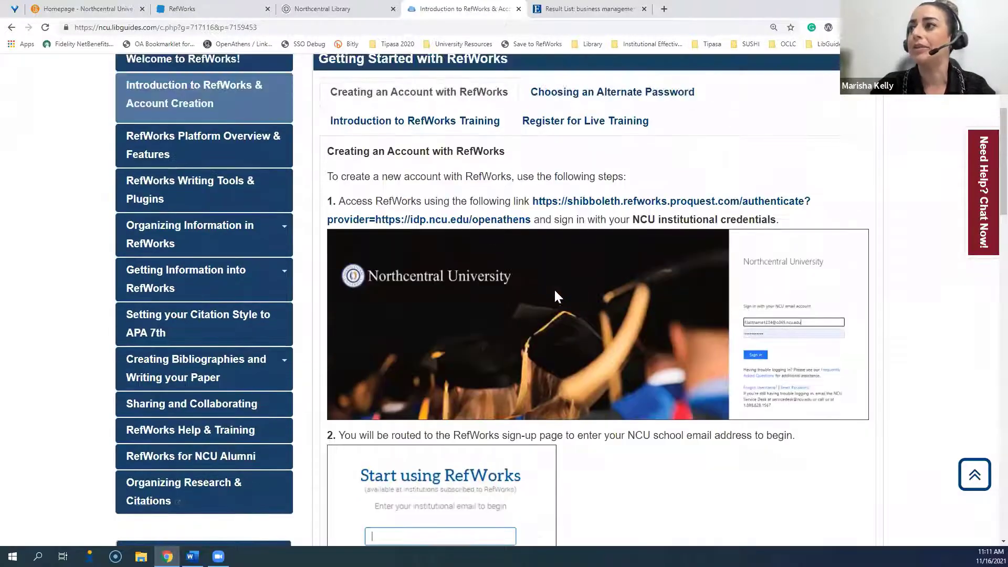
pyautogui.scroll(1, 462, 257)
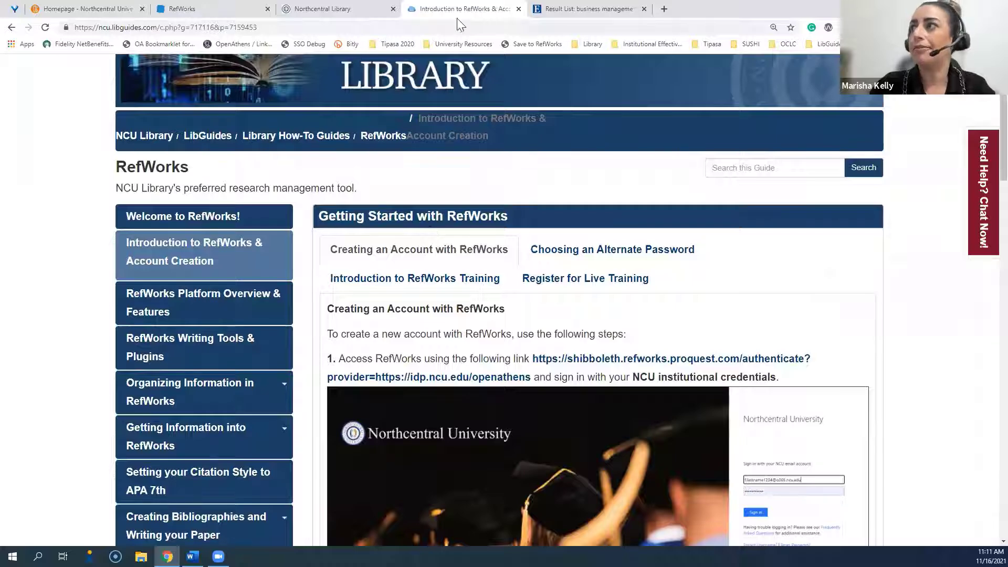
# Switch to RefWorks and view the options available for the account.
pyautogui.click(242, 8)
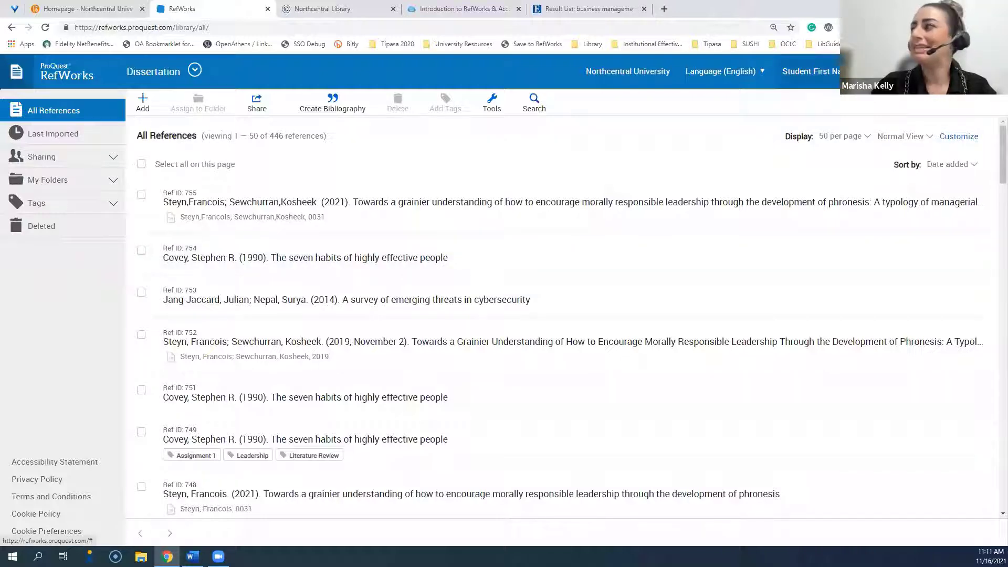
pyautogui.click(808, 71)
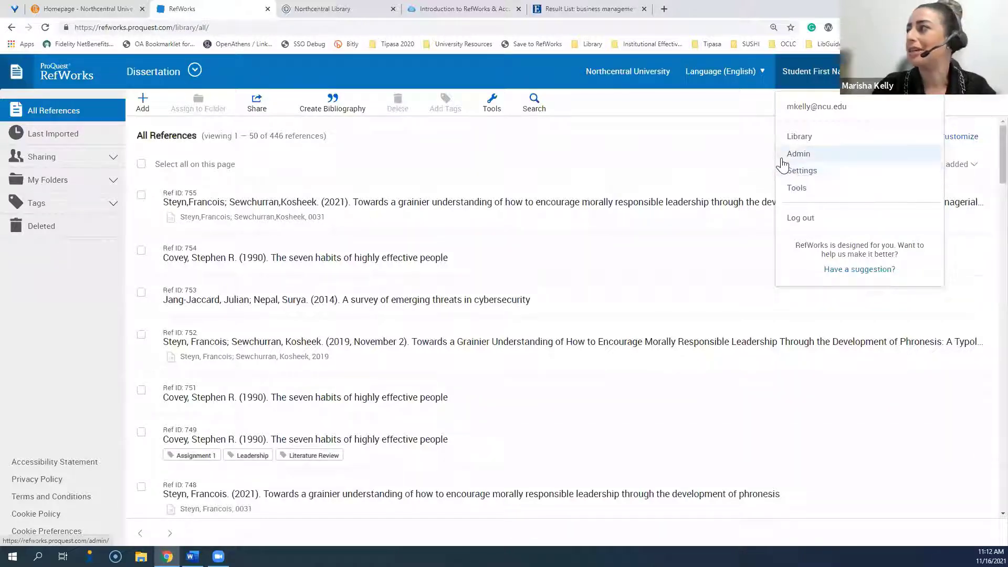
pyautogui.click(793, 85)
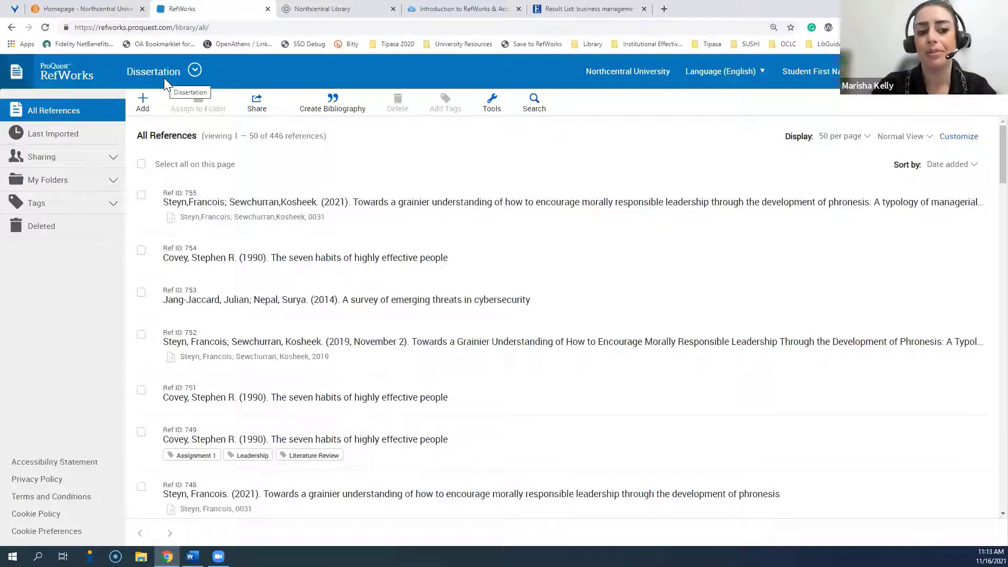
# Open the project management page, view the form for creating a new project, and close it without saving.
pyautogui.click(196, 74)
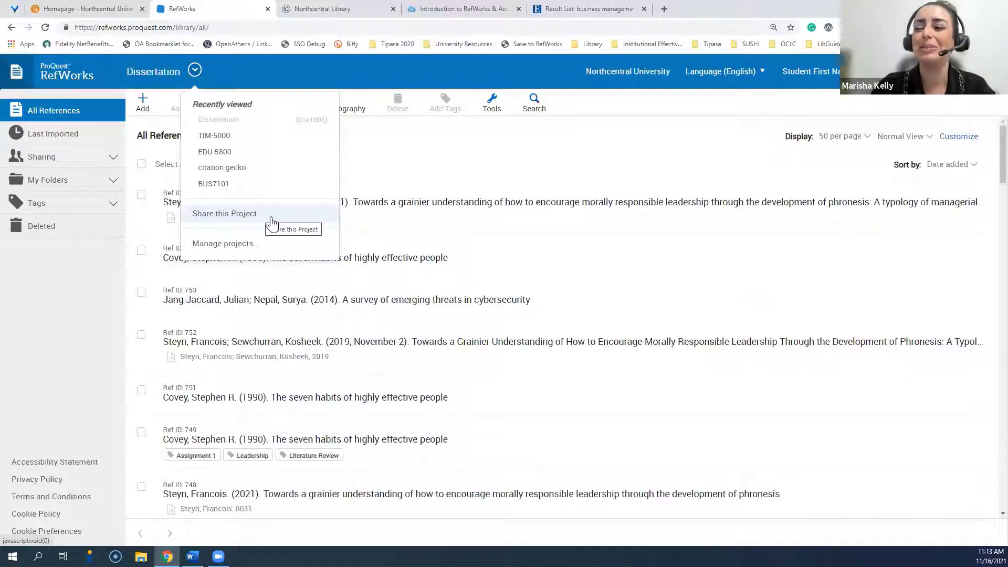
pyautogui.click(223, 250)
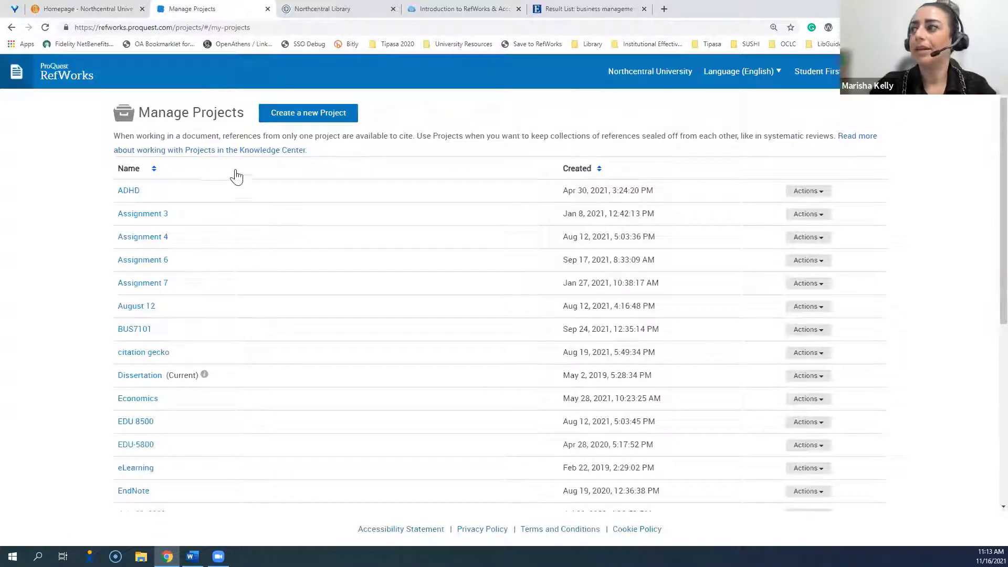
pyautogui.scroll(-1, 246, 175)
pyautogui.scroll(1, 242, 180)
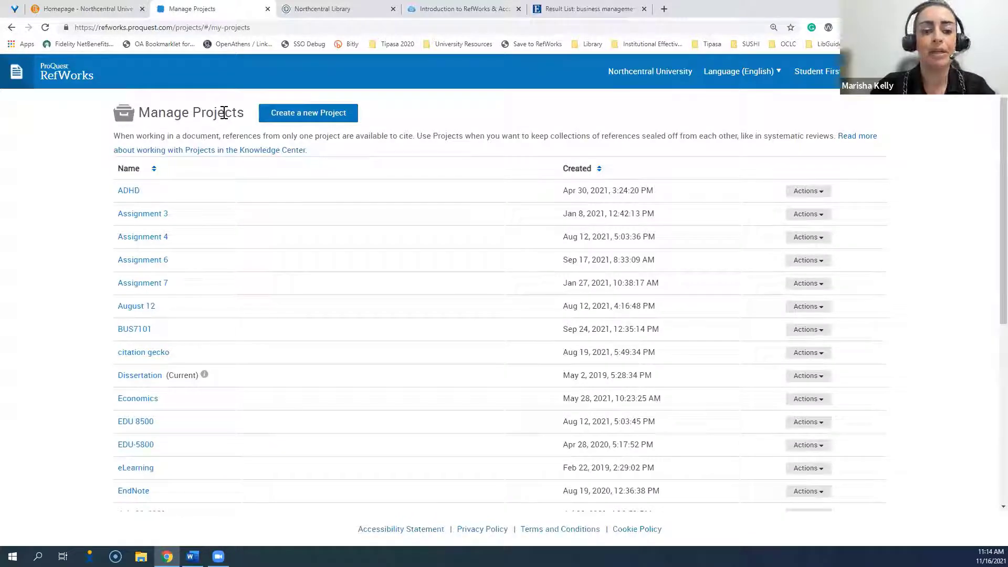
pyautogui.click(300, 121)
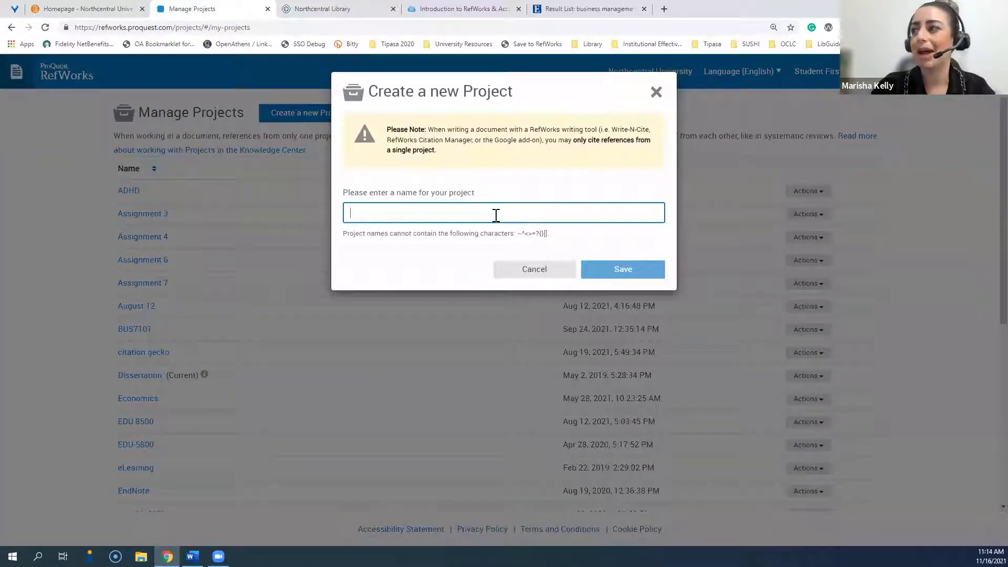
pyautogui.click(656, 93)
# View the actions available for the Economics project, including its delete confirmation, and cancel without deleting it.
pyautogui.scroll(-2, 703, 152)
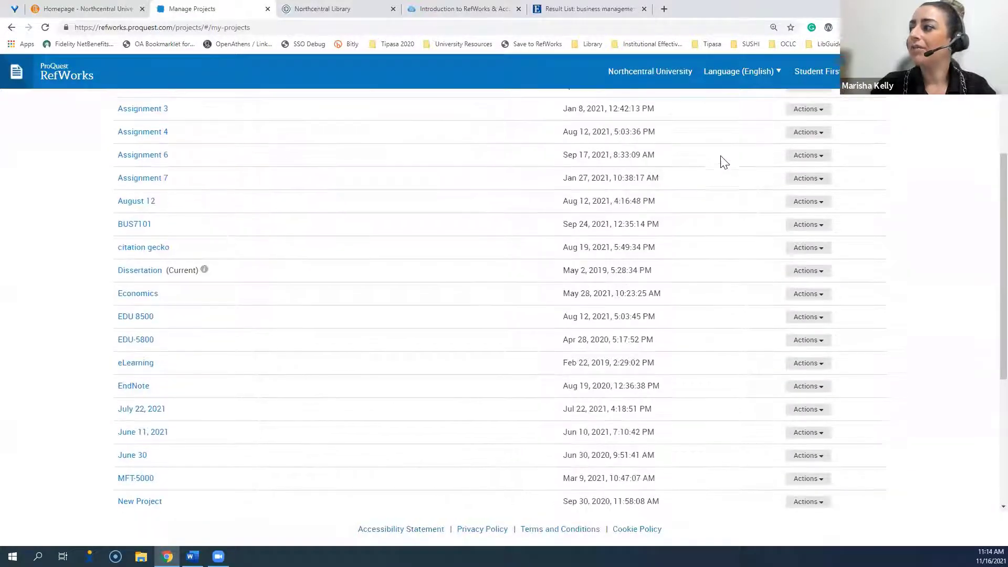
pyautogui.scroll(-1, 735, 173)
pyautogui.click(822, 244)
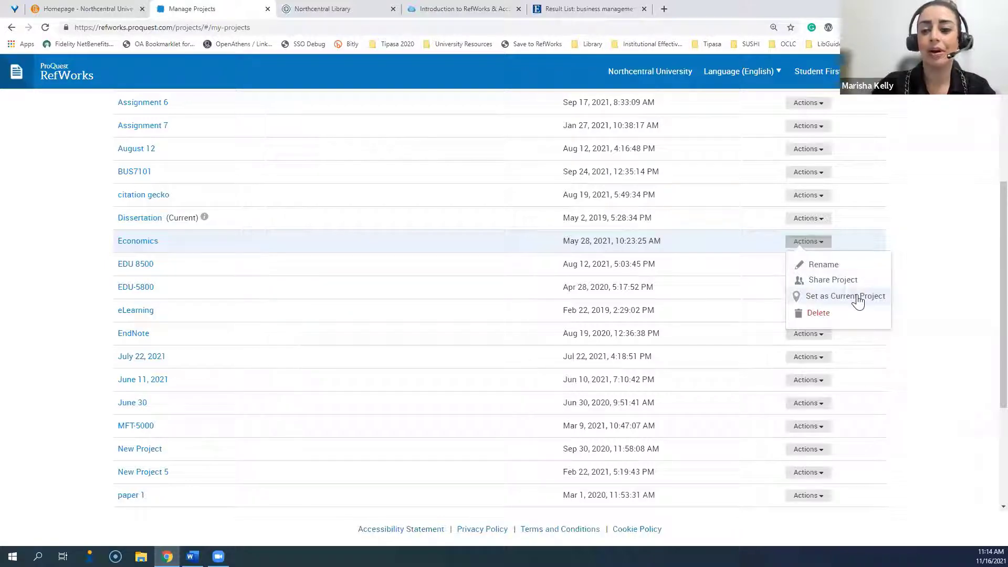
pyautogui.click(828, 314)
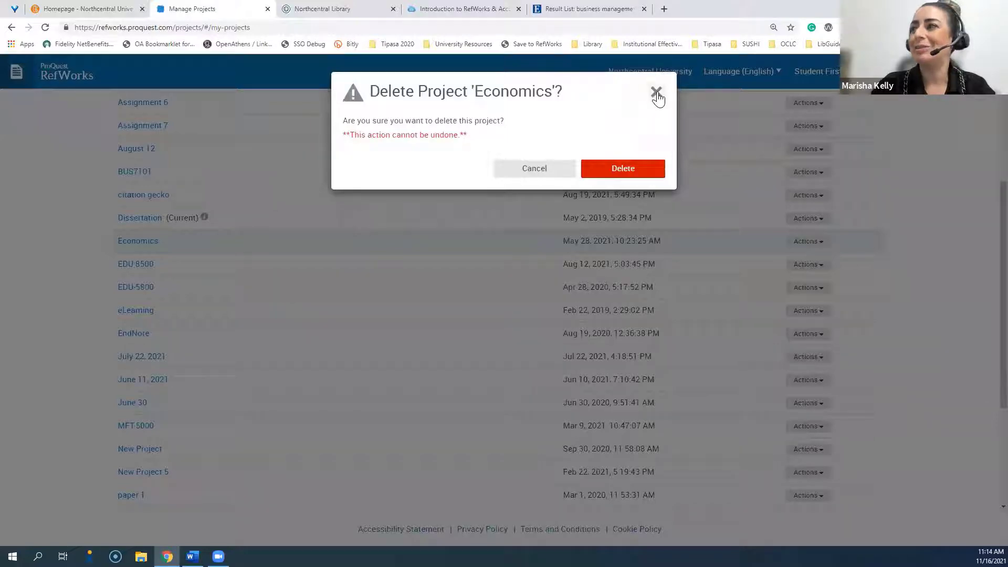
pyautogui.click(656, 94)
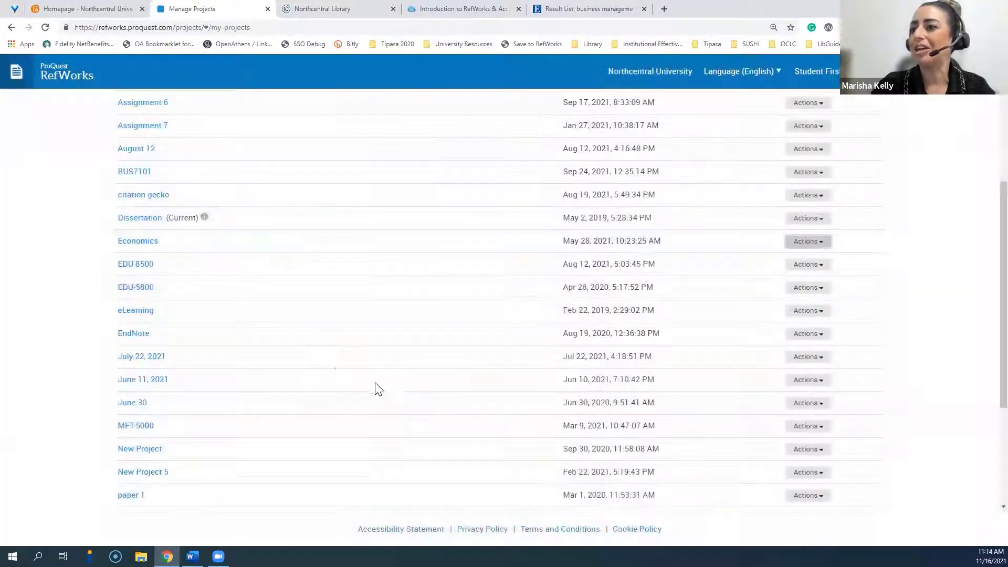
# Open the Dissertation project's references and enlarge the page for easier reading.
pyautogui.scroll(2, 322, 356)
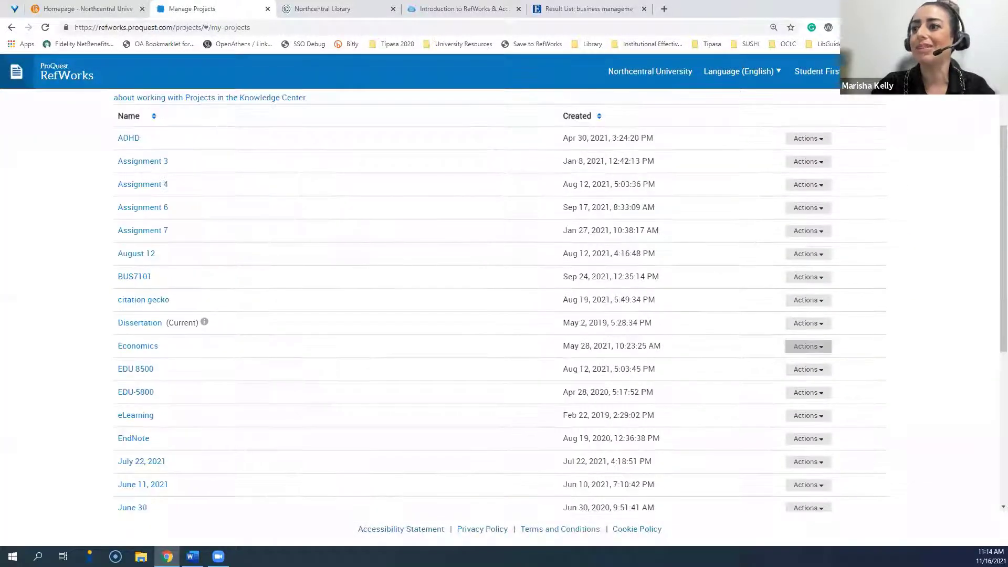
pyautogui.click(124, 323)
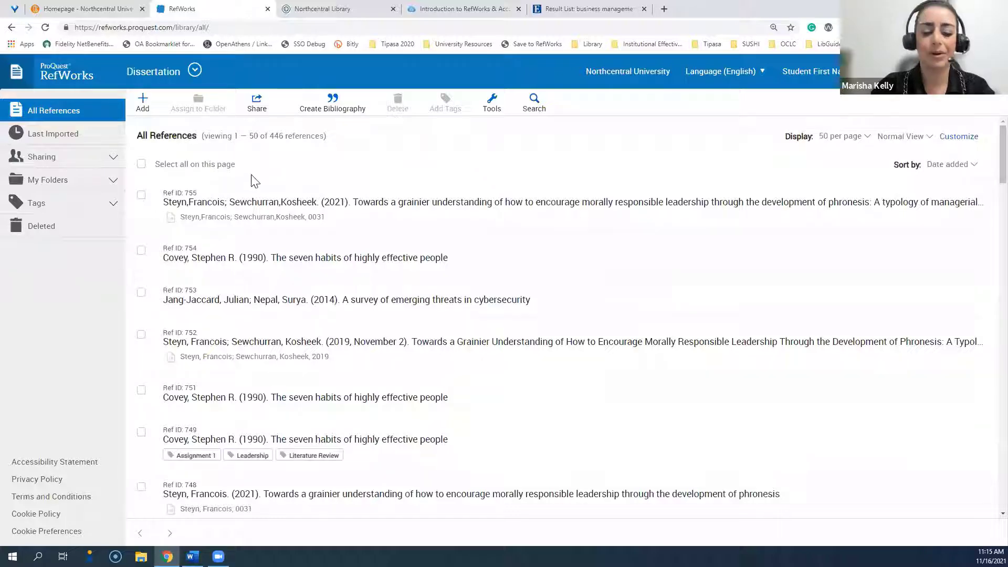
pyautogui.hotkey('ctrl', '+')
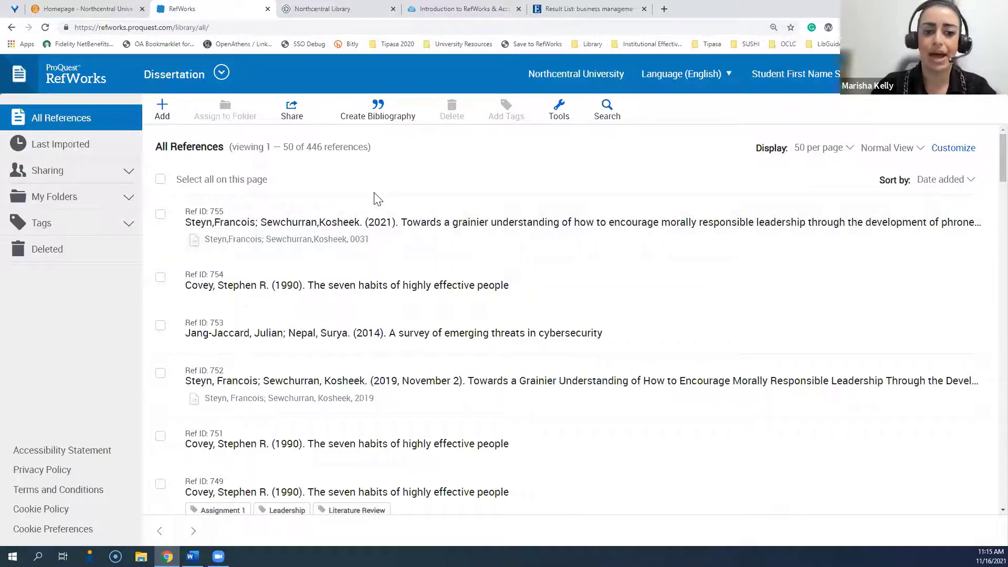
pyautogui.hotkey('ctrl', '+')
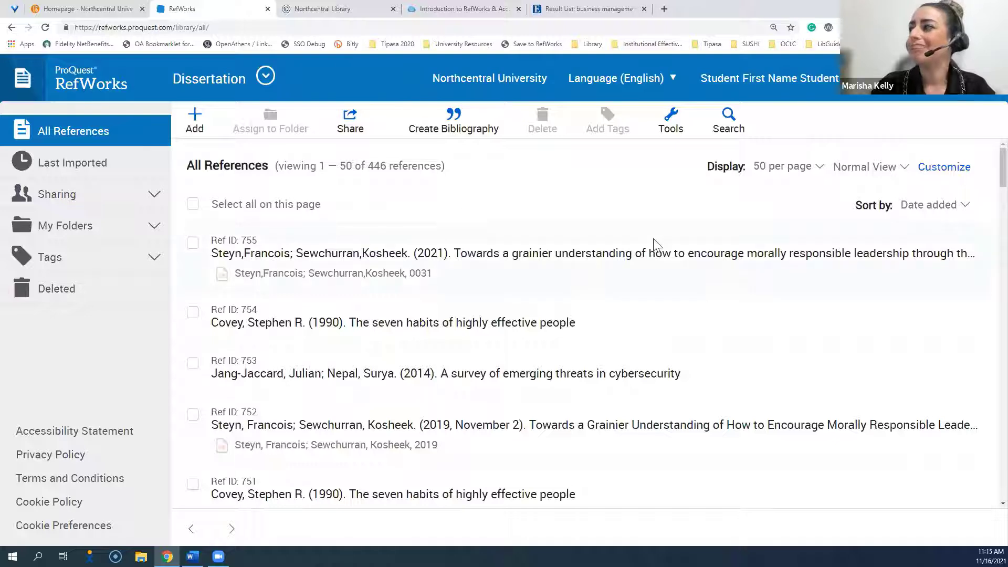
# View the references-per-page choices and open the Citation View settings.
pyautogui.click(817, 175)
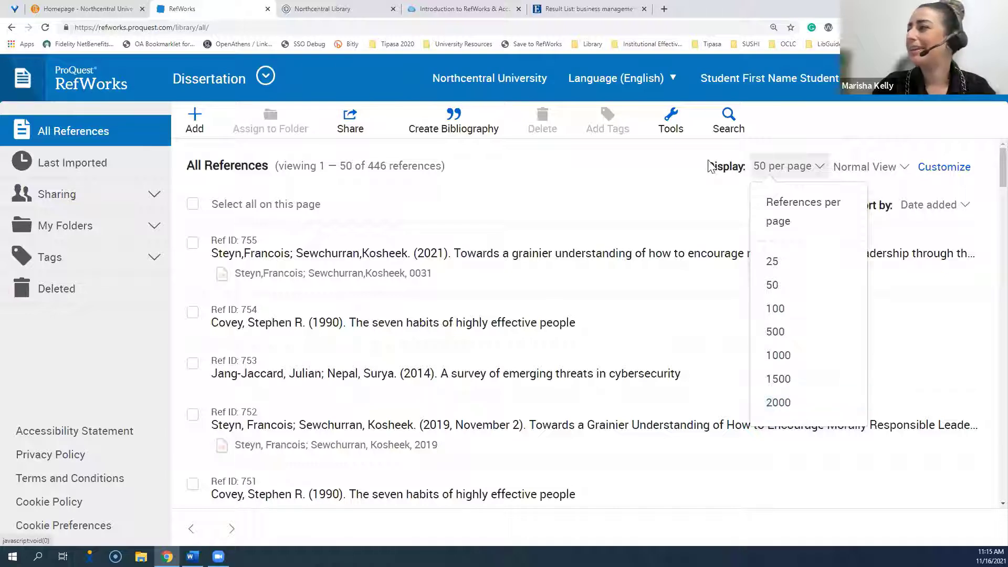
pyautogui.click(904, 176)
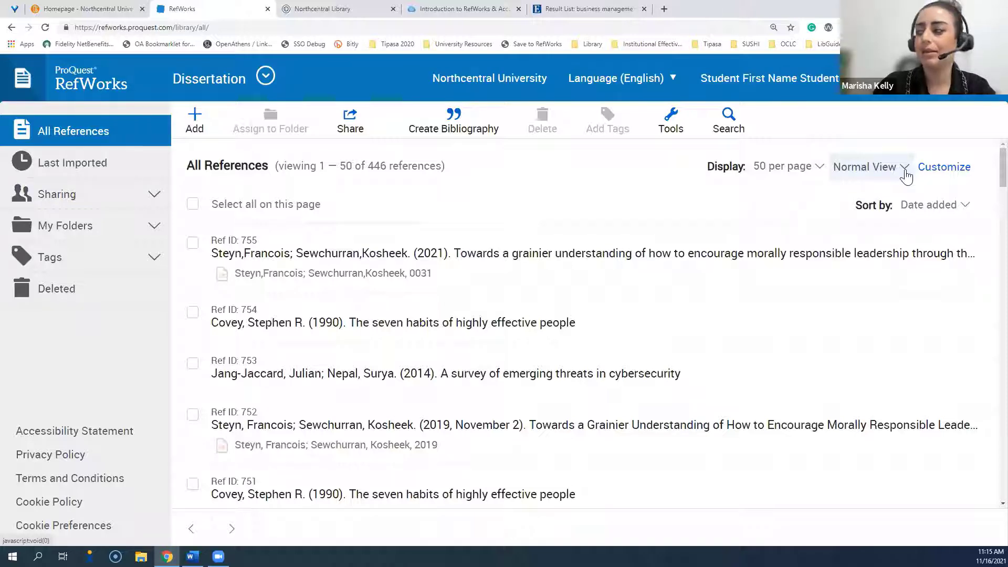
pyautogui.click(905, 175)
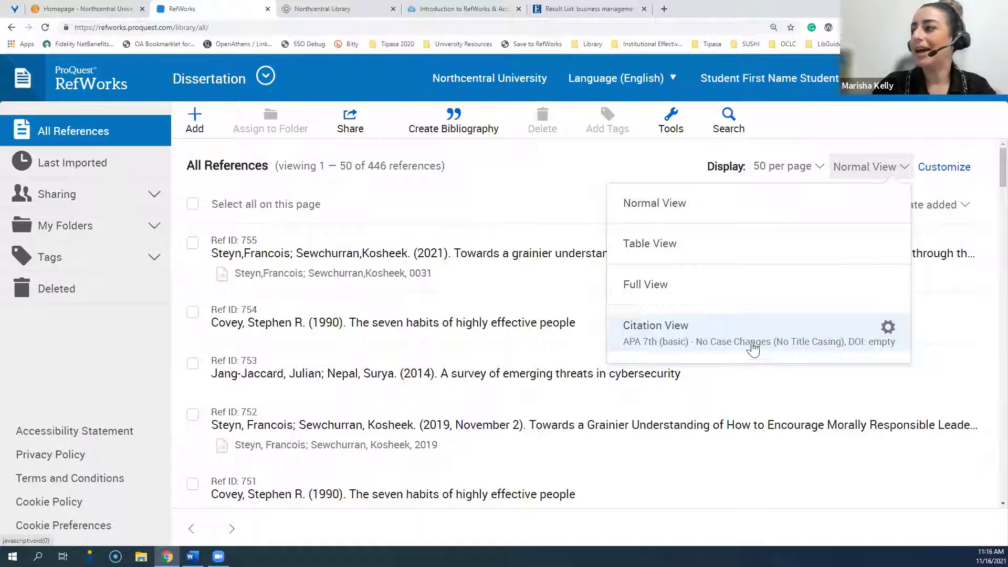
pyautogui.click(890, 332)
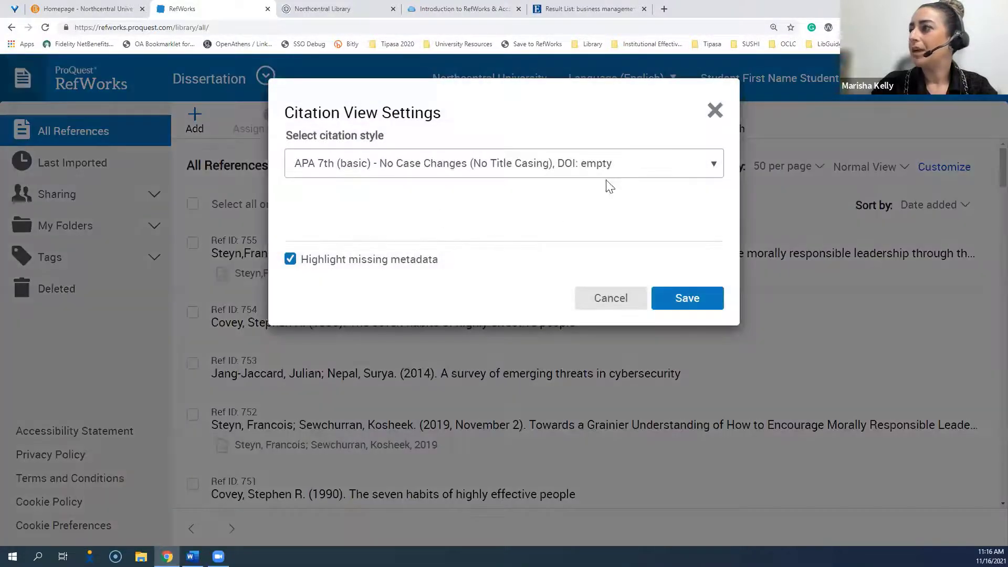
pyautogui.click(695, 168)
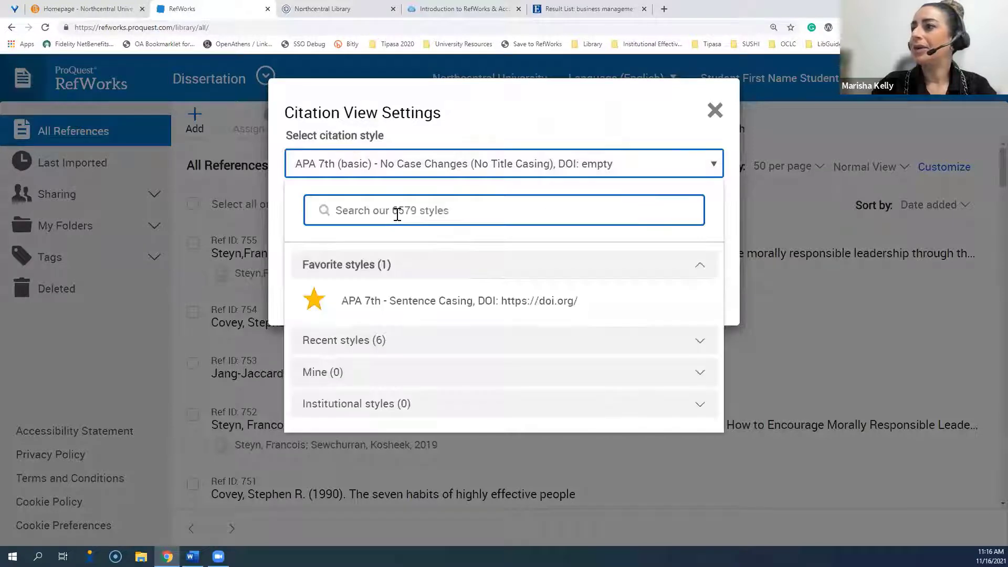
pyautogui.click(397, 211)
pyautogui.write('apa 7')
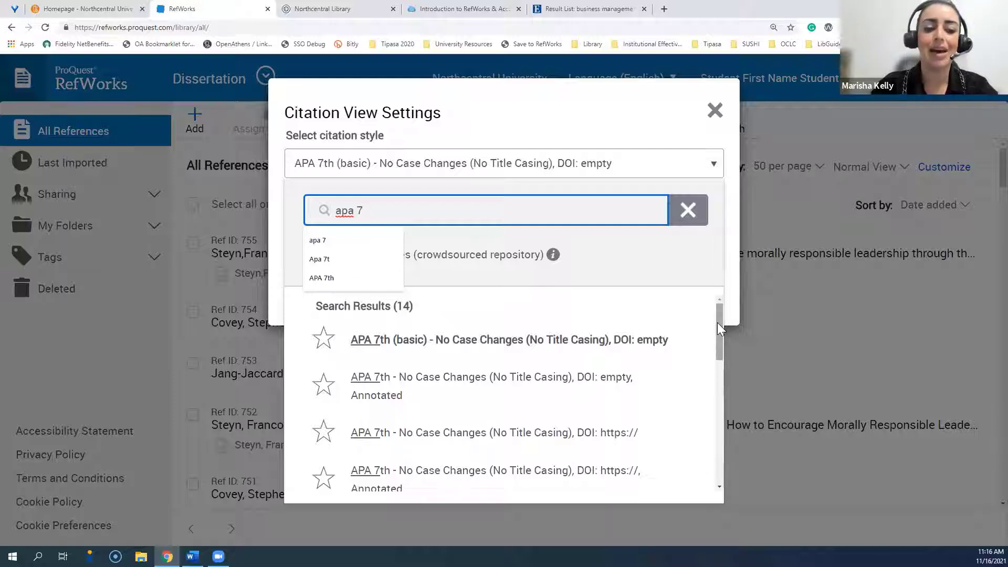
pyautogui.moveTo(717, 322); pyautogui.dragTo(713, 451)
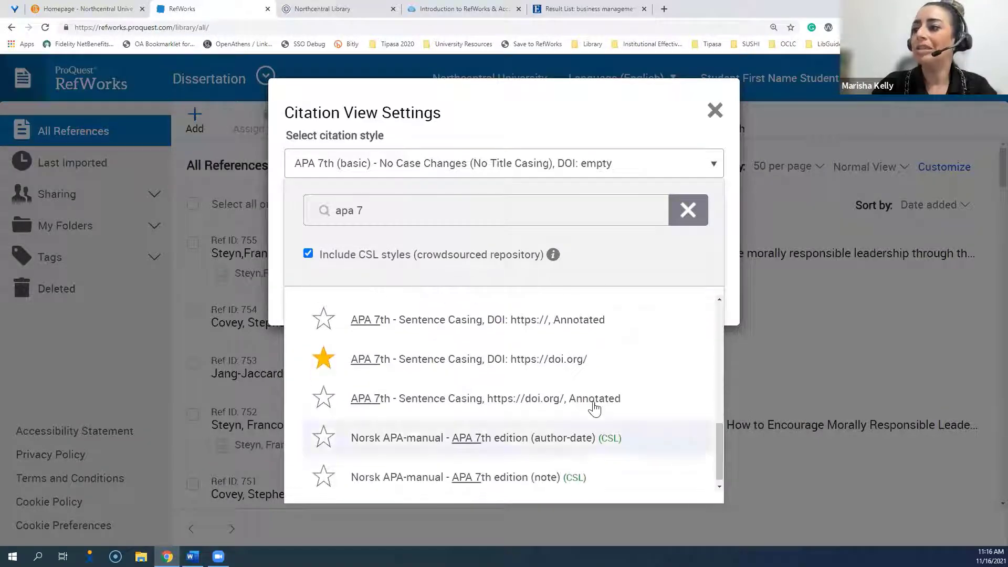
pyautogui.click(430, 373)
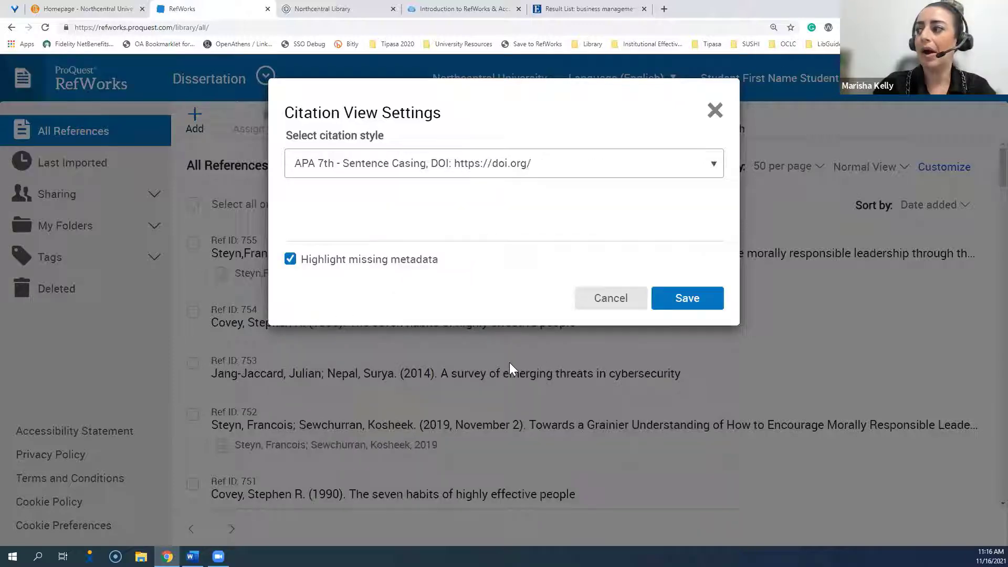
pyautogui.click(694, 298)
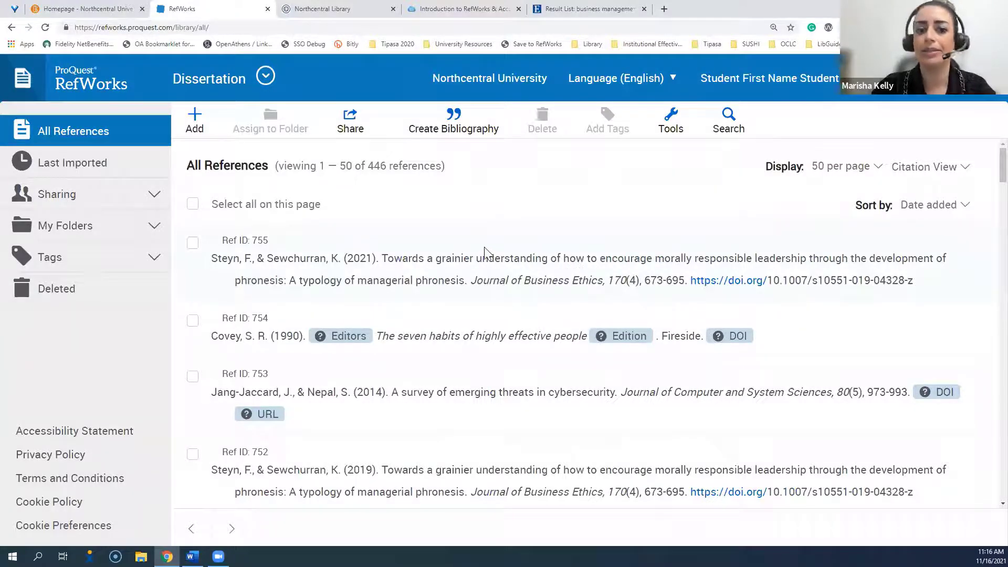
# Find the web page reference "Advances in pancreatic cancer research" flagged for missing author and website data, and open its details.
pyautogui.scroll(-5, 481, 247)
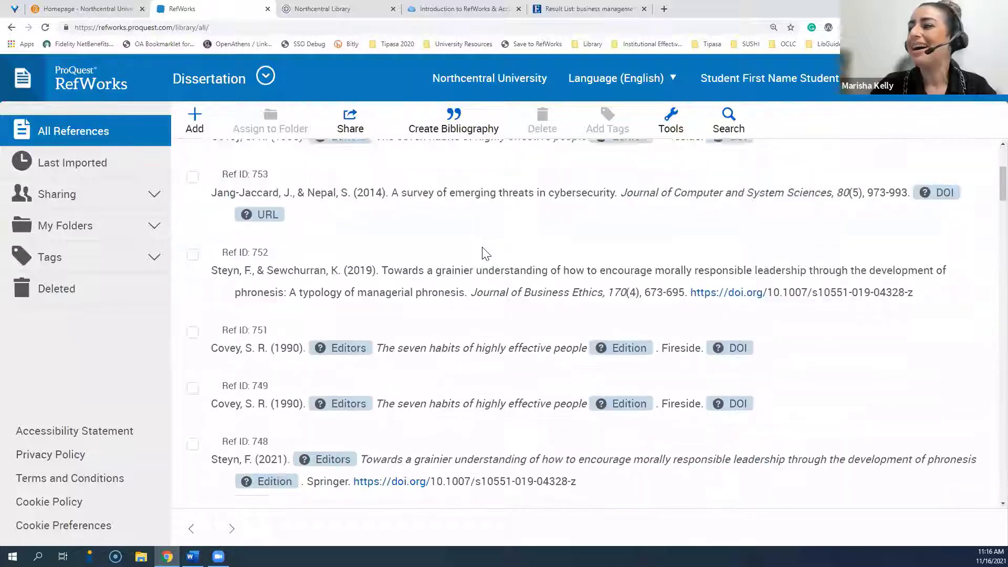
pyautogui.scroll(-7, 483, 247)
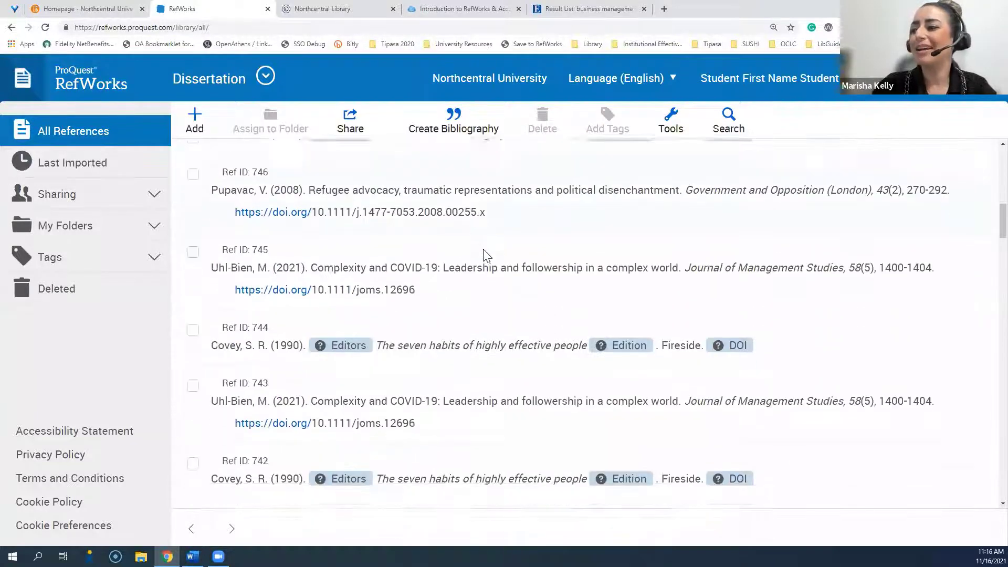
pyautogui.scroll(-10, 489, 255)
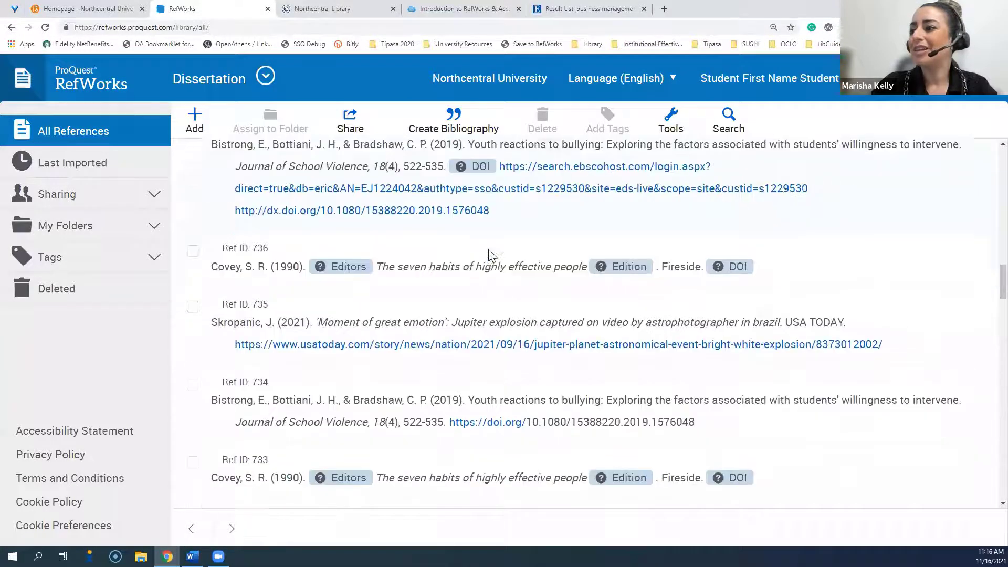
pyautogui.scroll(-8, 496, 254)
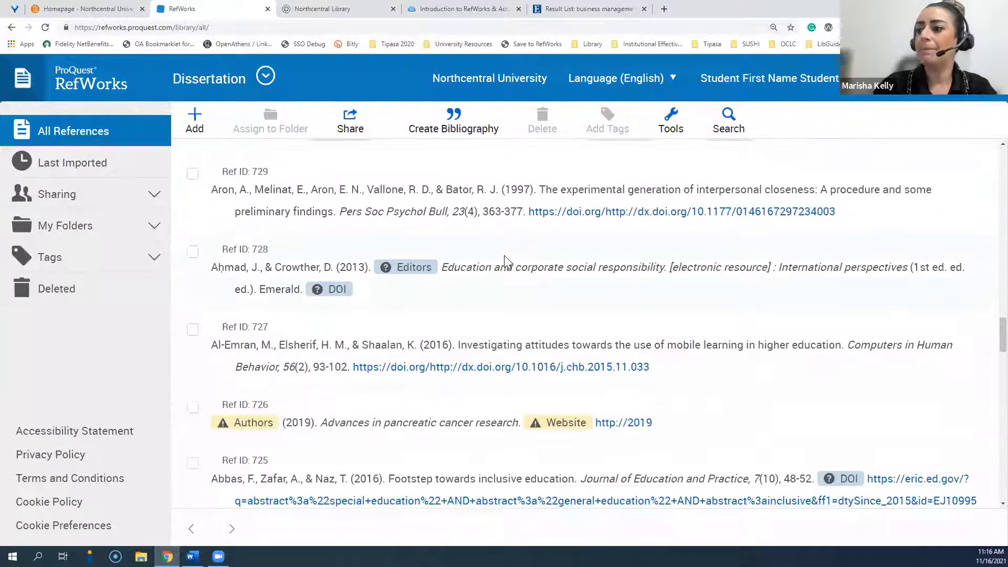
pyautogui.scroll(-2, 506, 264)
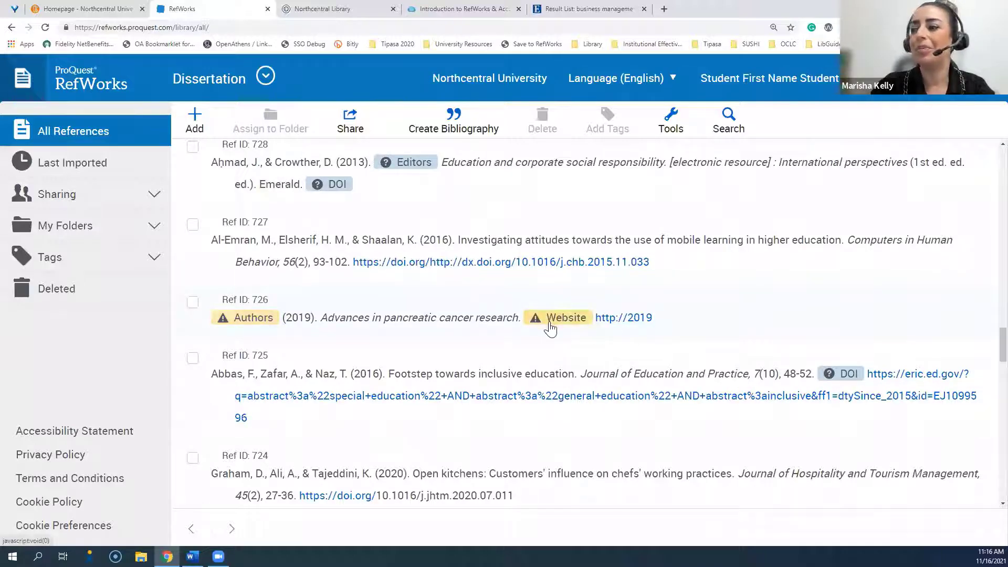
pyautogui.scroll(-1, 550, 328)
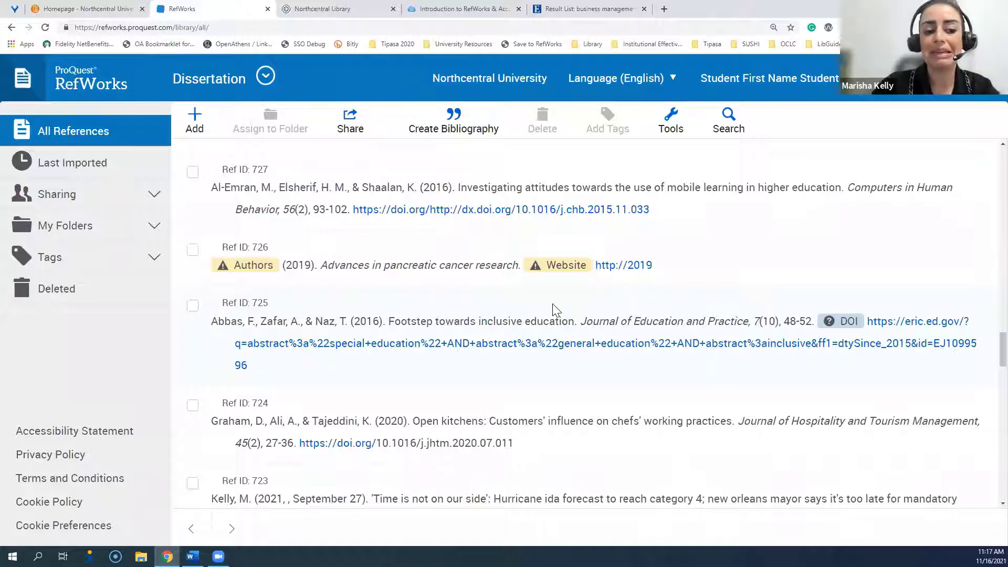
pyautogui.click(529, 249)
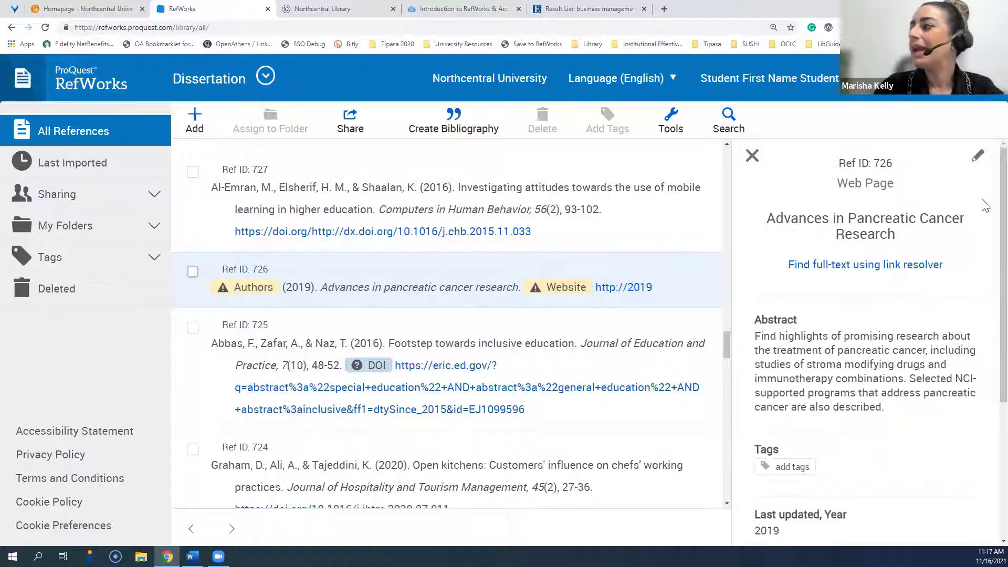
# Edit the pancreatic cancer reference and enter the author's last and first name in its Authors field.
pyautogui.click(978, 156)
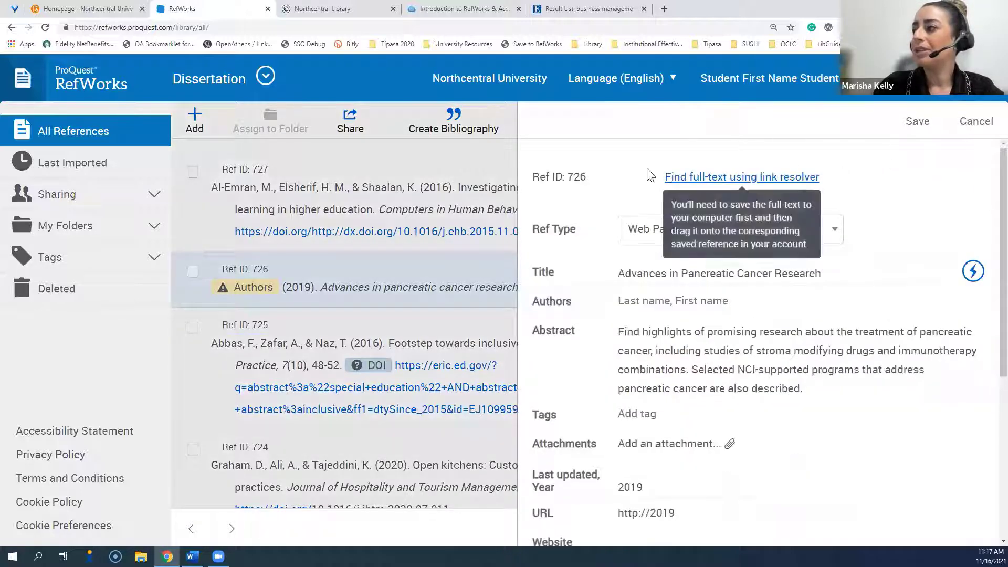
pyautogui.click(632, 300)
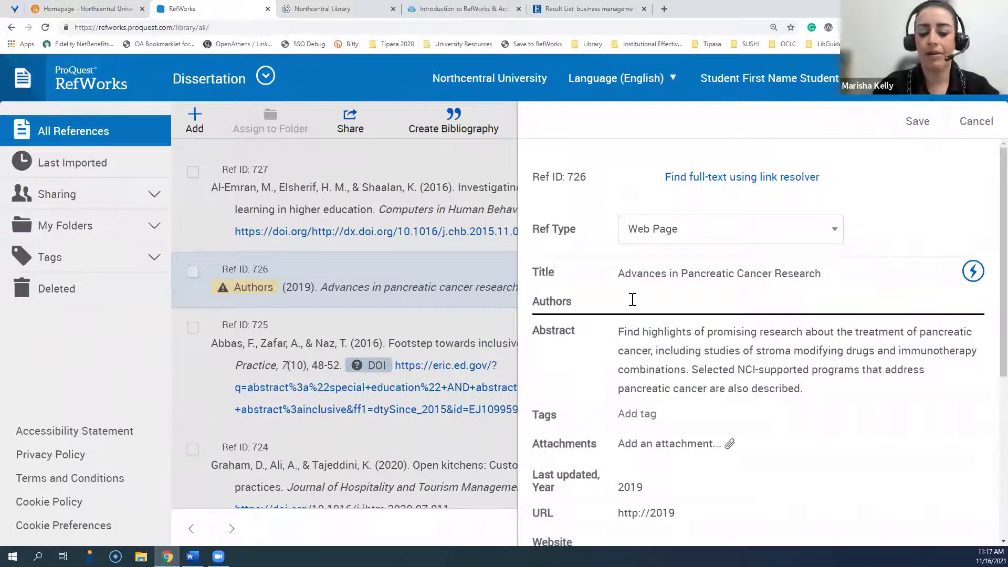
pyautogui.write('ke')
pyautogui.press('BackSpace')
pyautogui.press('BackSpace')
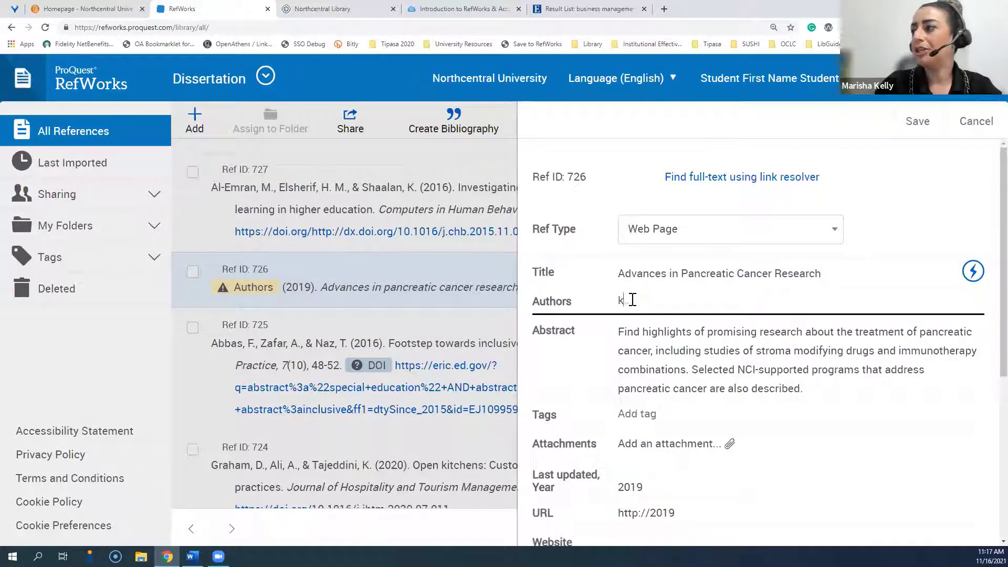
pyautogui.write('elly, Marisha')
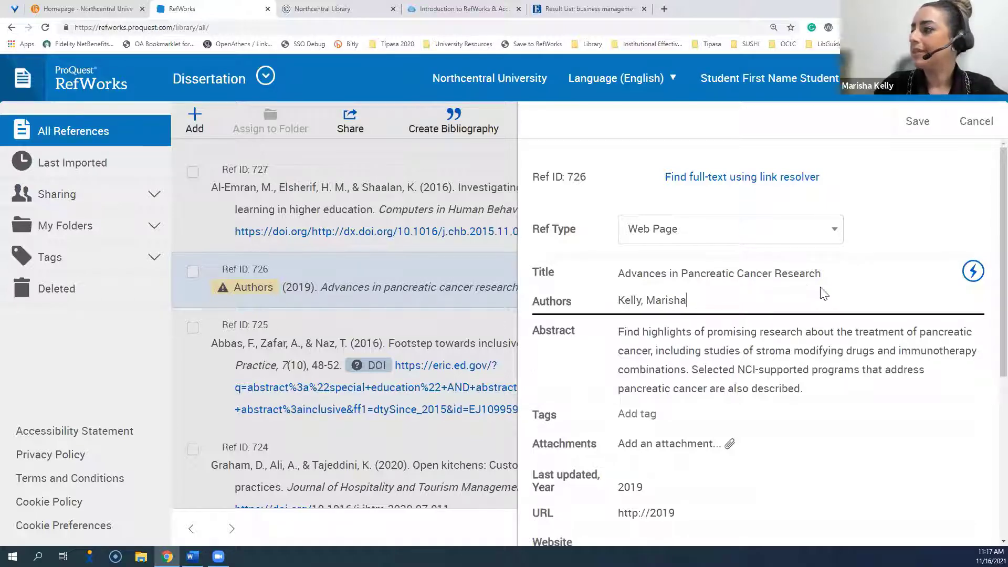
# Check the remaining fields of the pancreatic cancer reference and save the edited author entry.
pyautogui.scroll(-1, 815, 294)
pyautogui.scroll(-1, 809, 297)
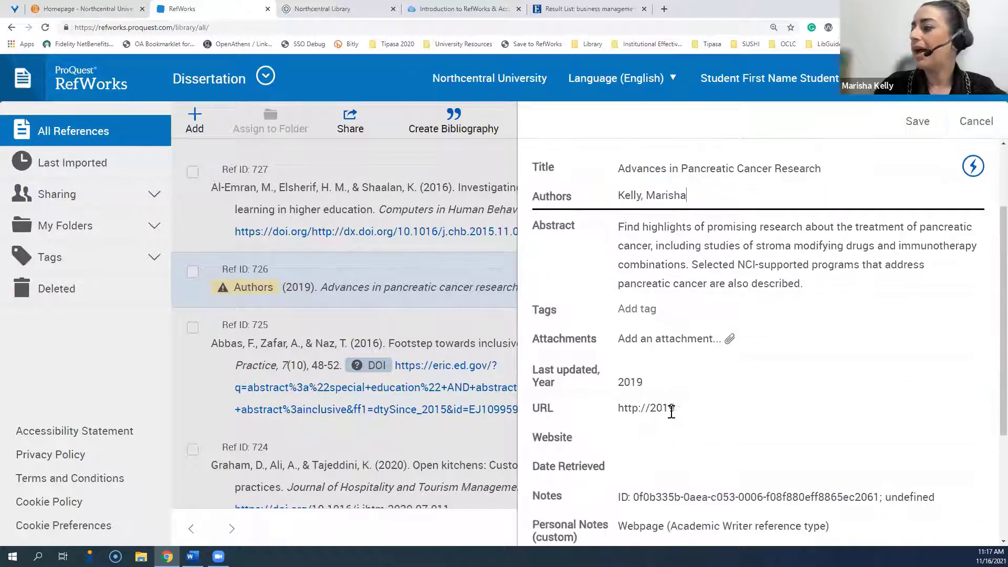
pyautogui.click(932, 130)
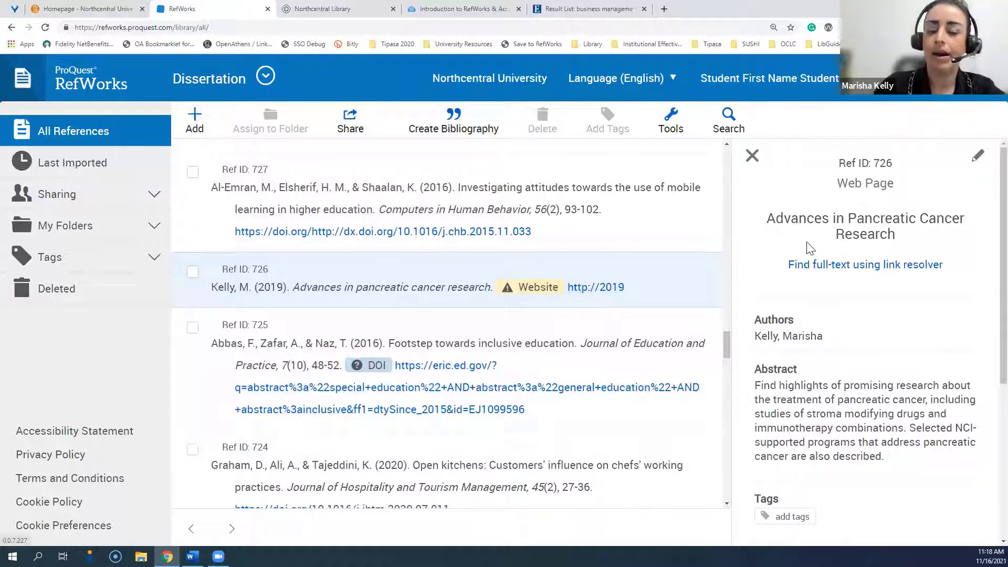
# Reopen the pancreatic cancer reference for editing, examine its Website and Notes fields, and save and close the reference.
pyautogui.click(976, 155)
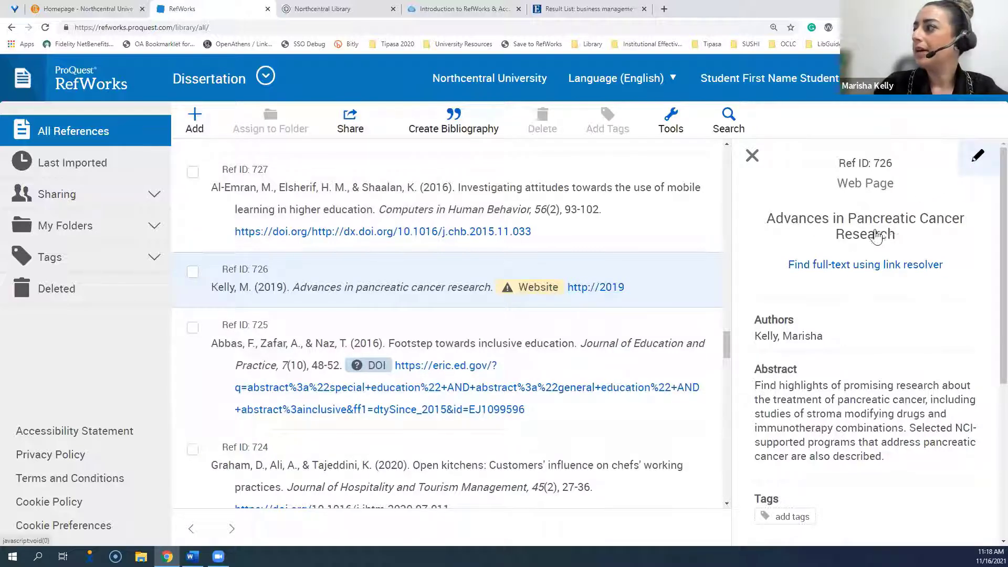
pyautogui.scroll(-1, 682, 247)
pyautogui.scroll(-3, 674, 250)
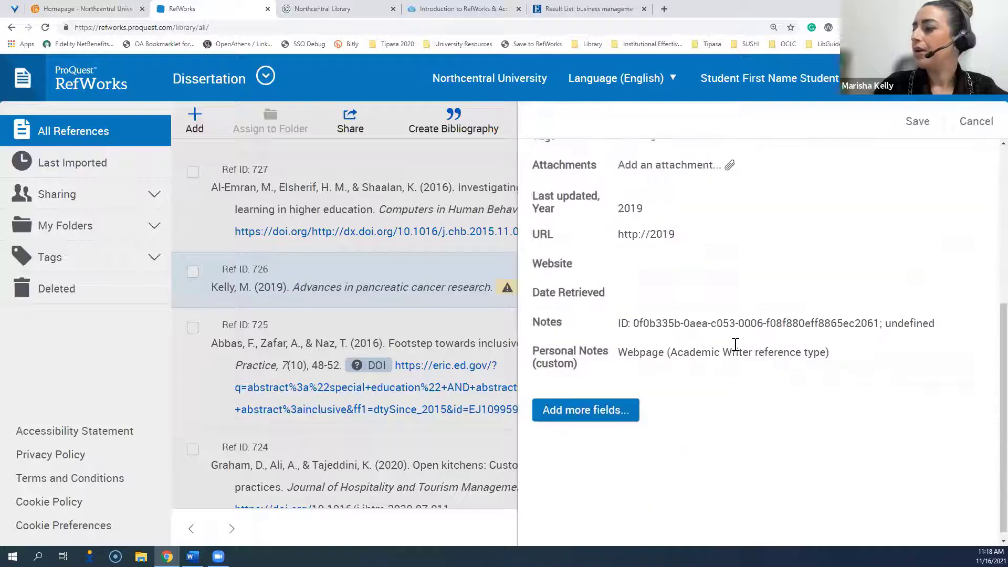
pyautogui.scroll(1, 667, 346)
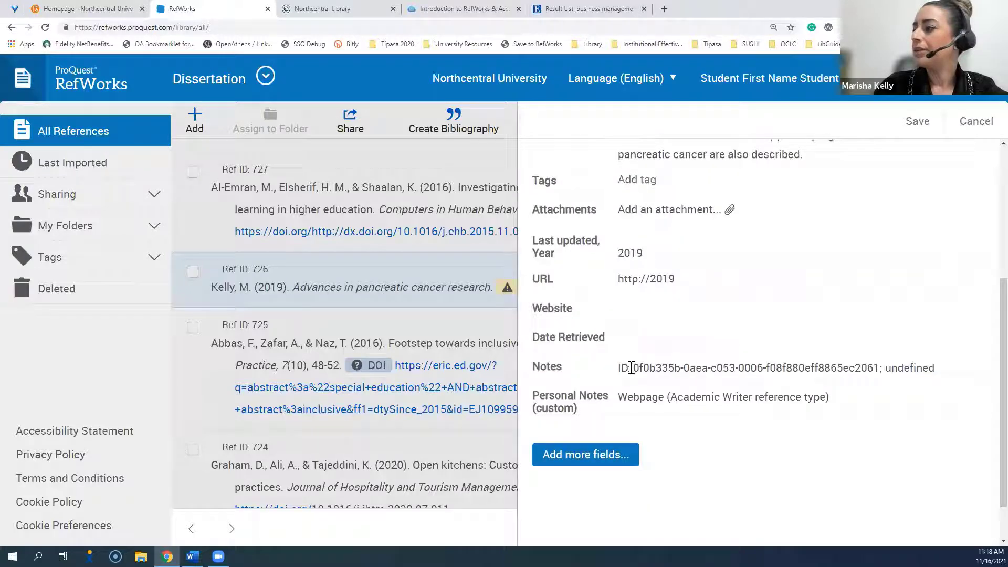
pyautogui.click(945, 364)
pyautogui.moveTo(945, 364); pyautogui.dragTo(612, 367)
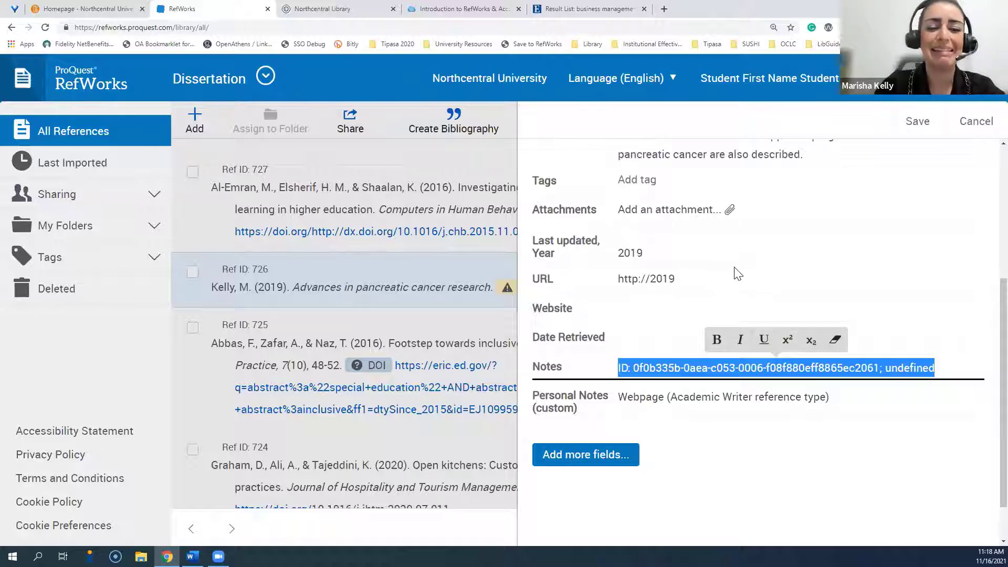
pyautogui.click(918, 131)
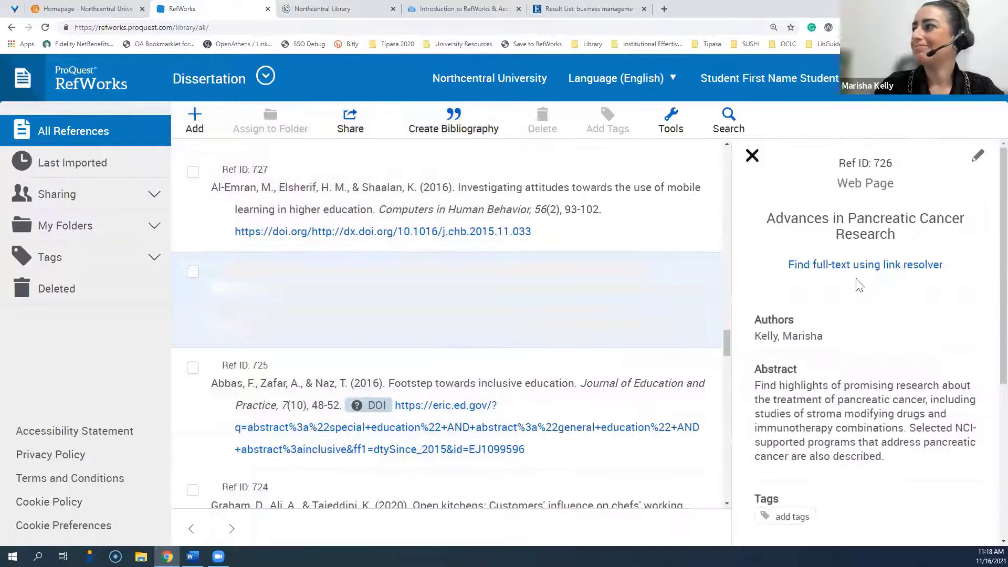
pyautogui.click(762, 161)
# Return to the start of All References and view the available display views and sorting options.
pyautogui.scroll(10, 913, 270)
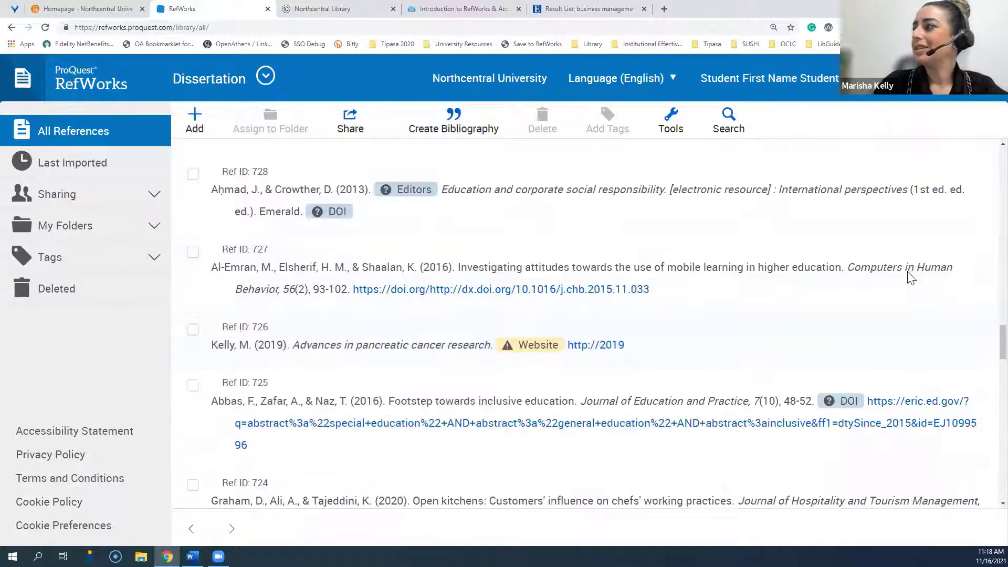
pyautogui.scroll(15, 917, 276)
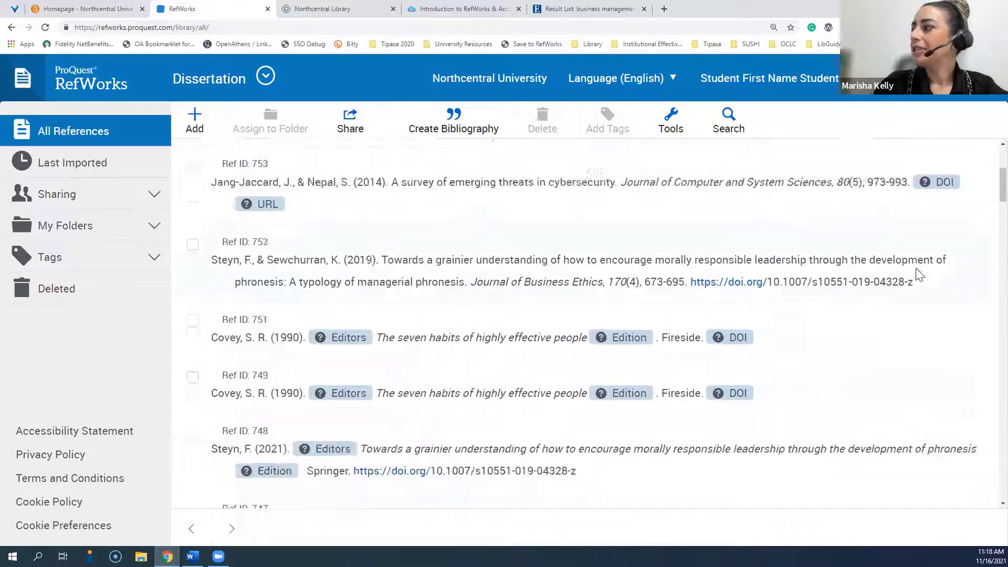
pyautogui.click(964, 178)
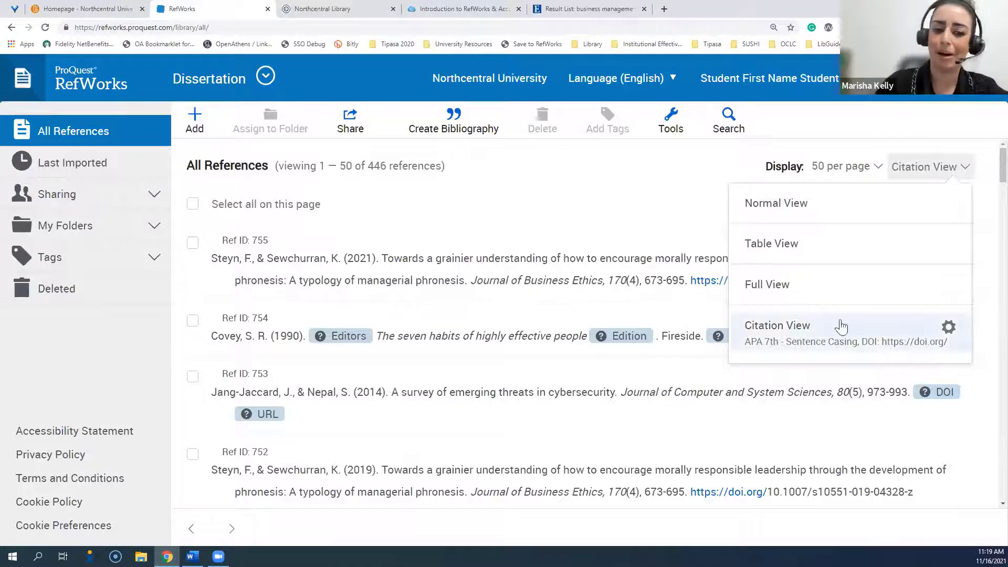
pyautogui.click(717, 202)
pyautogui.click(933, 209)
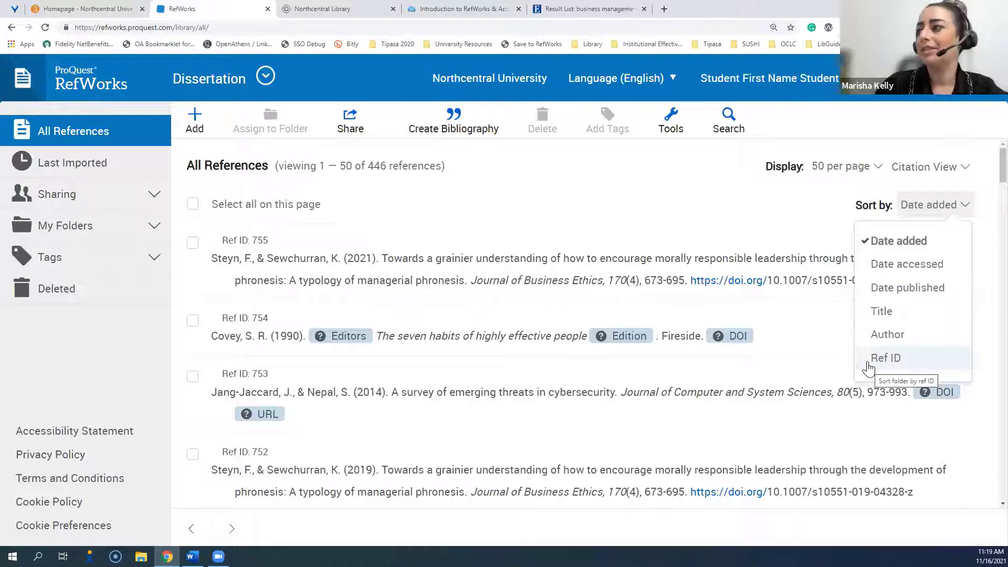
pyautogui.click(518, 190)
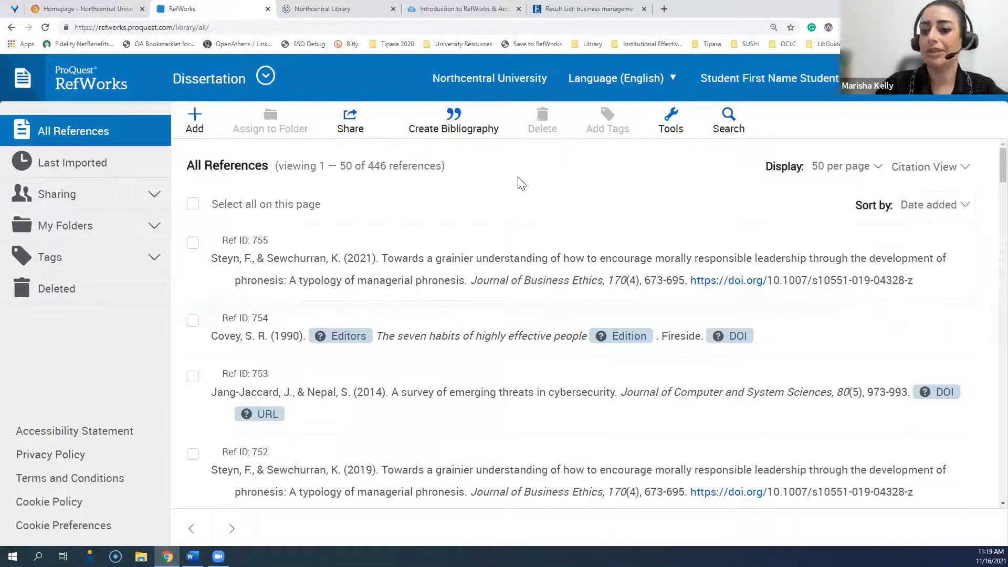
# Open Last Imported and look through the references grouped by import date.
pyautogui.click(62, 164)
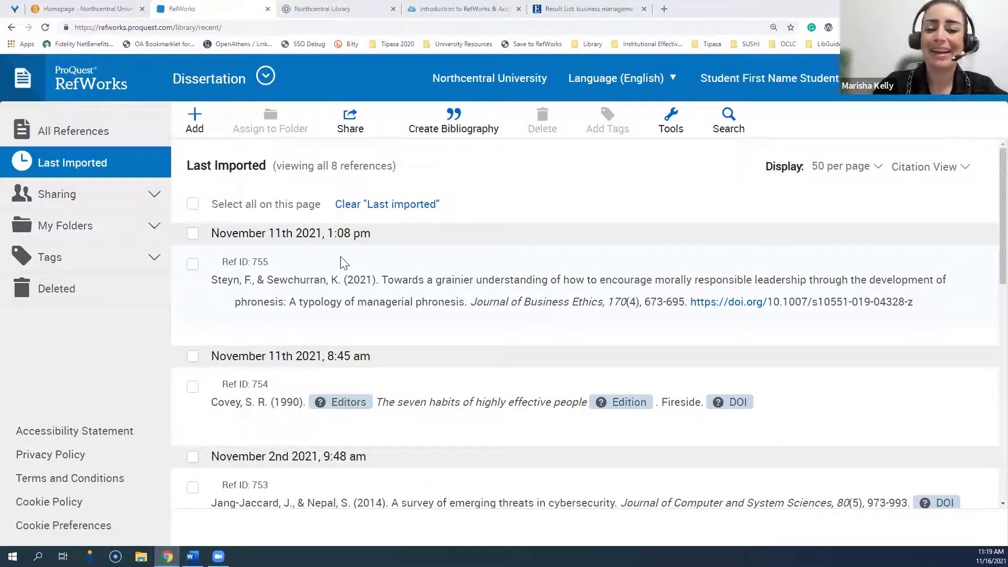
pyautogui.scroll(-8, 323, 260)
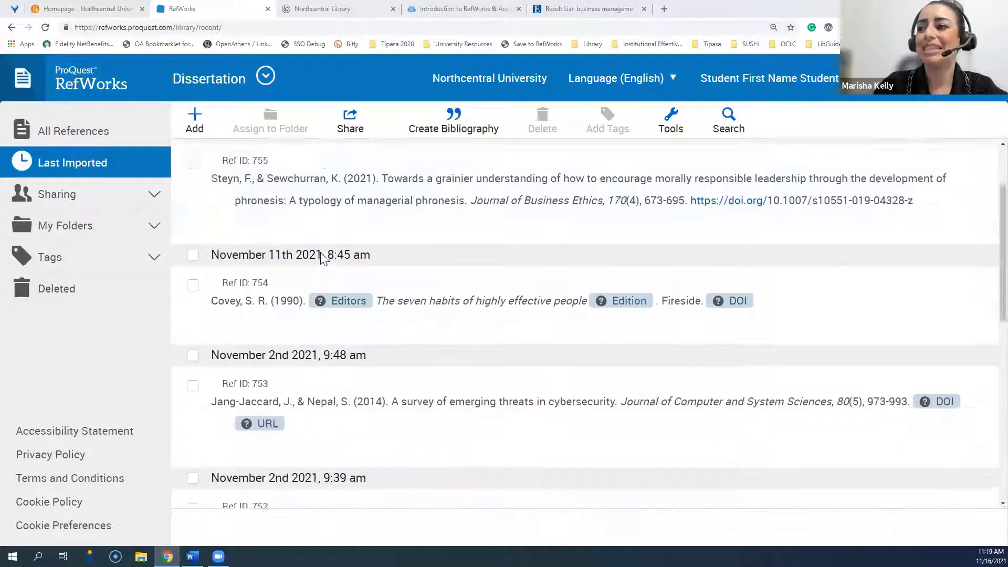
pyautogui.scroll(-1, 324, 258)
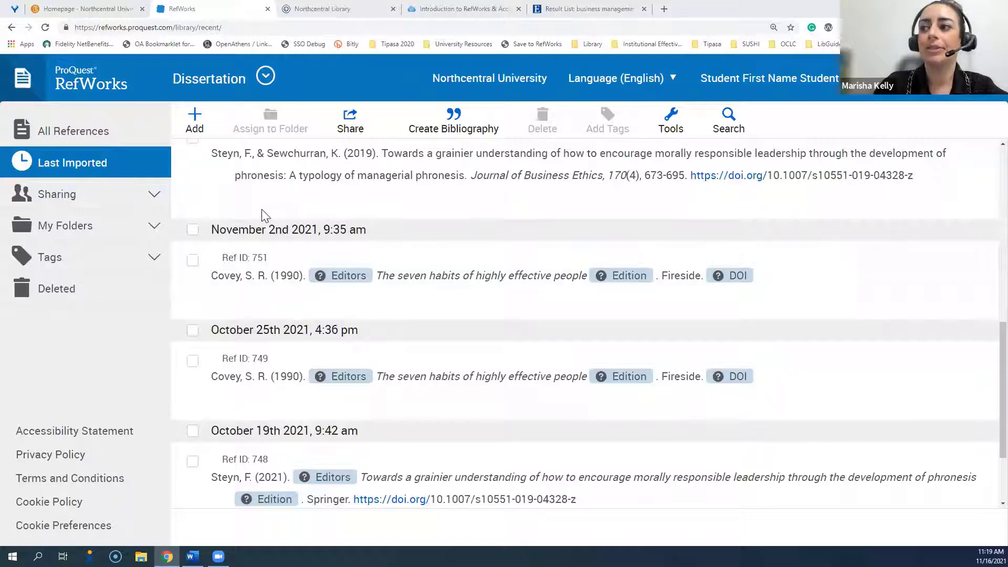
pyautogui.scroll(3, 228, 199)
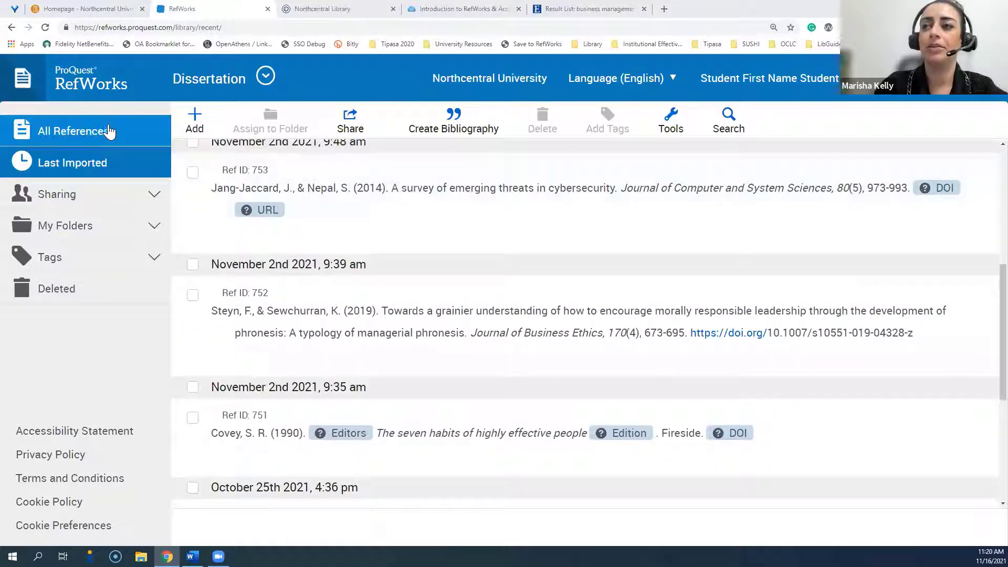
# Create a new folder named "November 16" under My Folders.
pyautogui.click(92, 231)
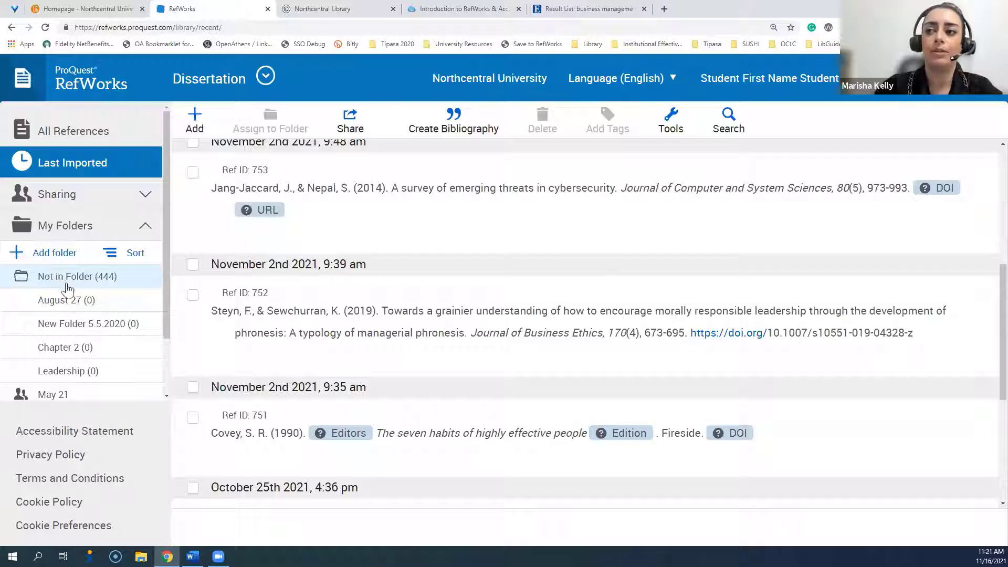
pyautogui.click(16, 255)
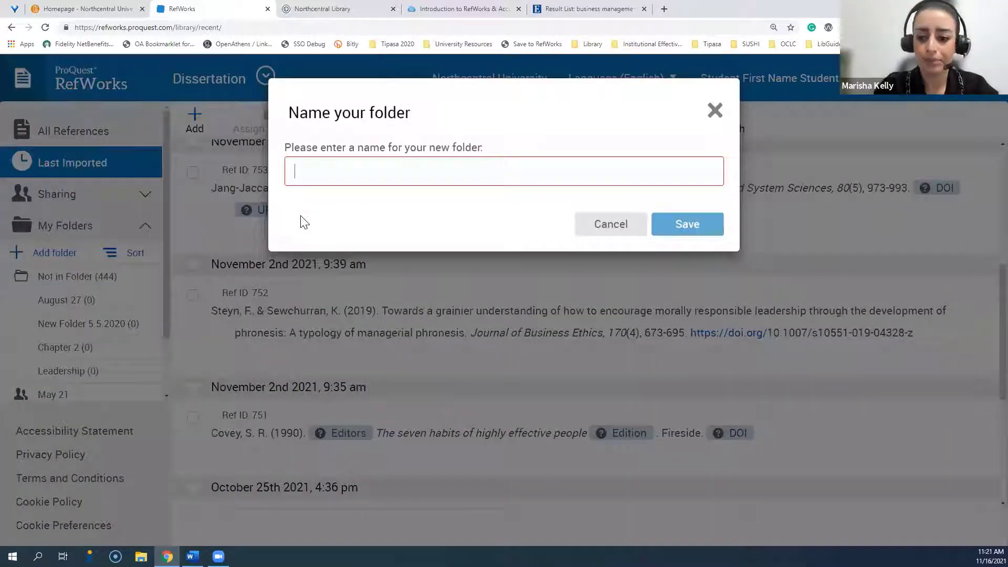
pyautogui.write('N')
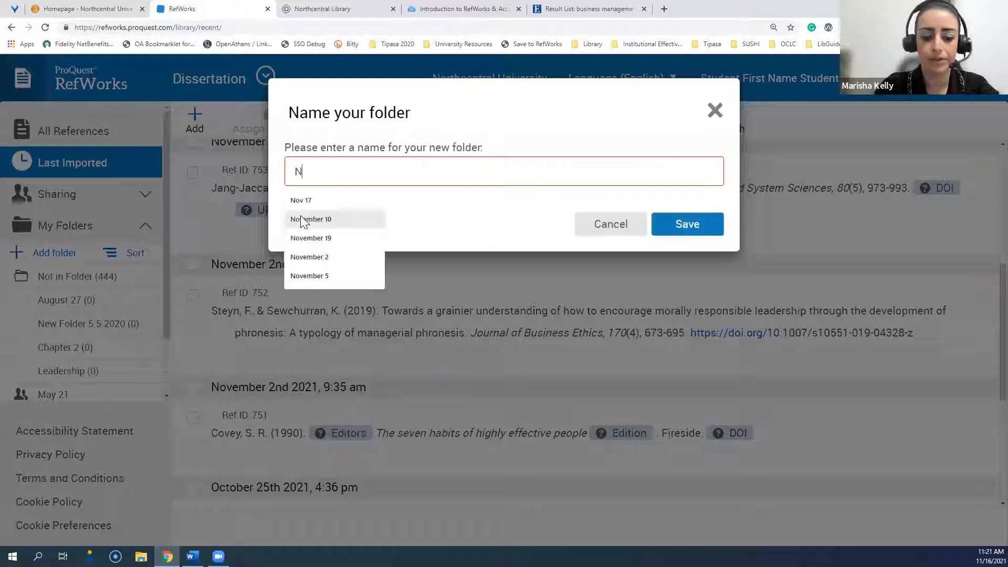
pyautogui.write('ovember 19')
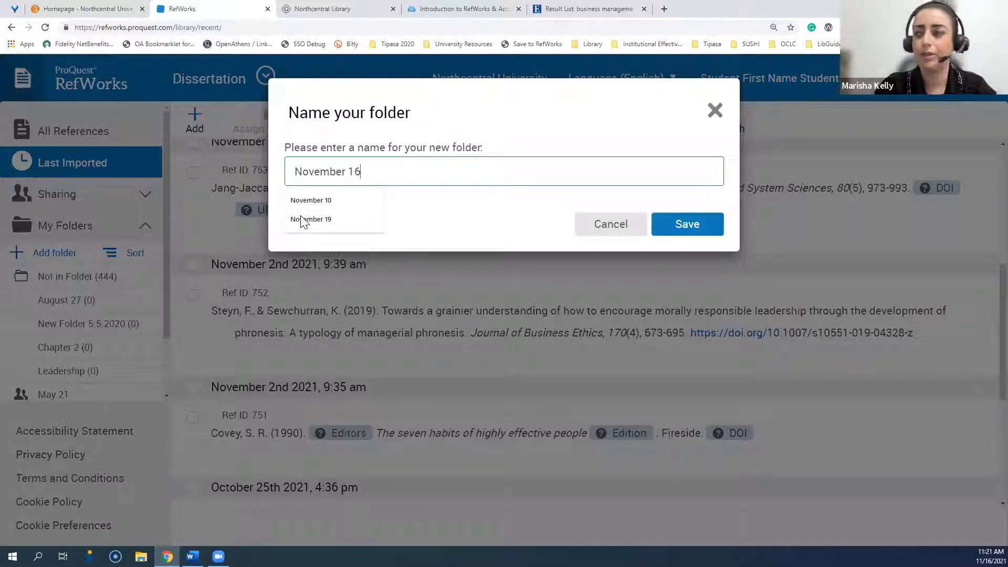
pyautogui.click(686, 225)
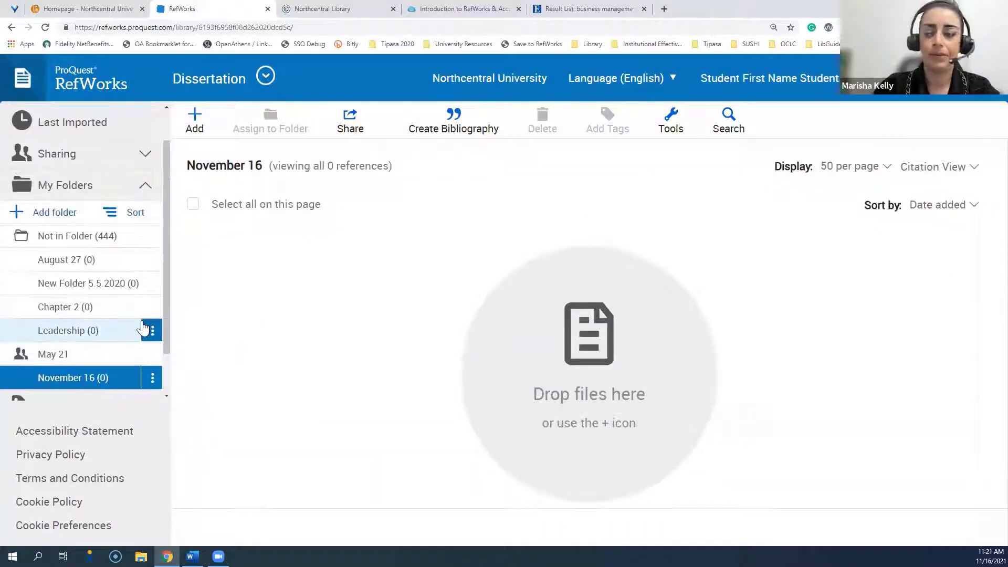
# Show the references not in any folder and move the 2021 Steyn and Sewchurran article into the November 16 folder.
pyautogui.hotkey('ctrl', '-')
pyautogui.click(102, 246)
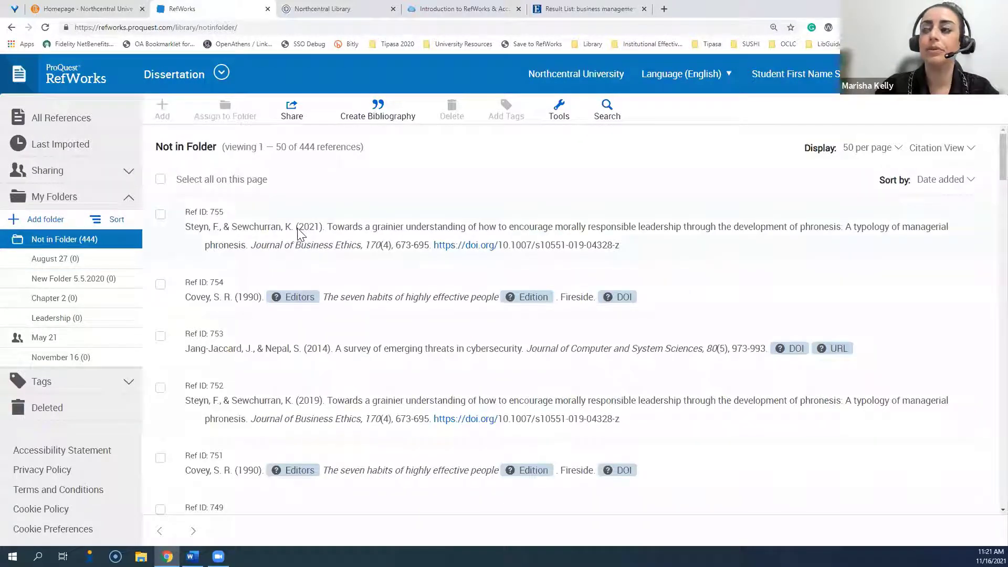
pyautogui.moveTo(261, 226); pyautogui.dragTo(55, 362)
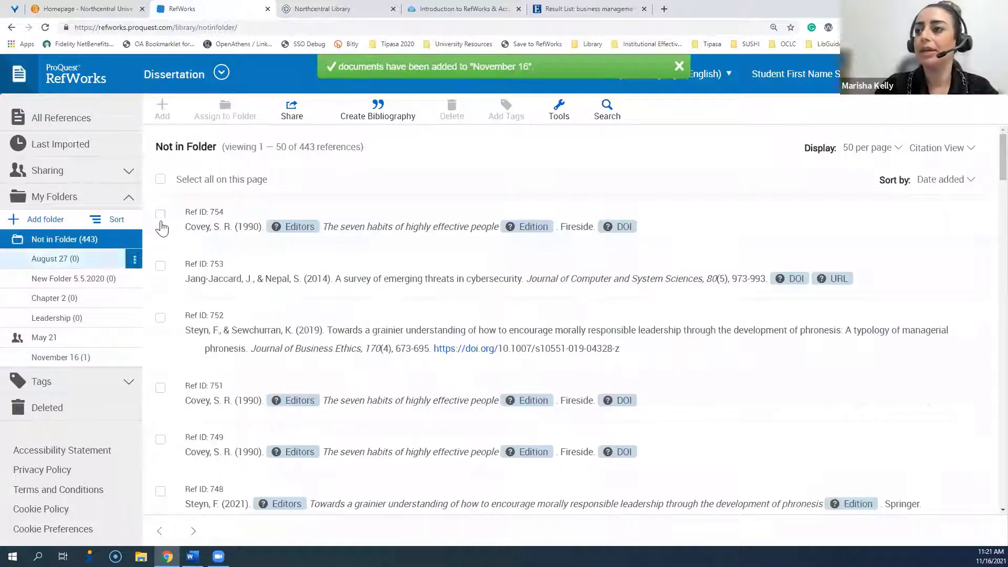
# Select the references with Ref IDs 754, 753, 752 and 751 and move them together into the November 16 folder.
pyautogui.click(160, 214)
pyautogui.click(160, 265)
pyautogui.click(160, 317)
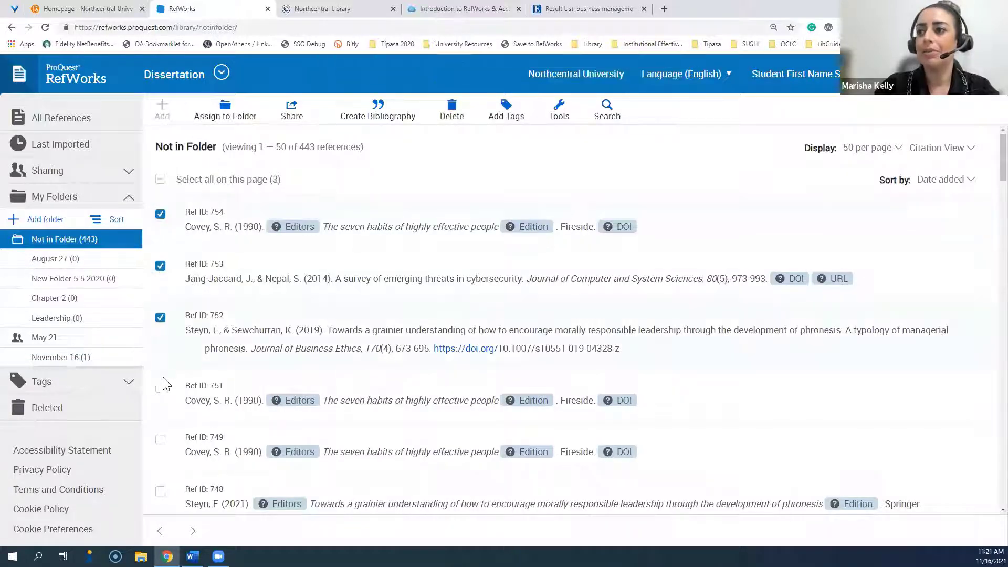
pyautogui.click(160, 388)
pyautogui.moveTo(206, 292); pyautogui.dragTo(75, 364)
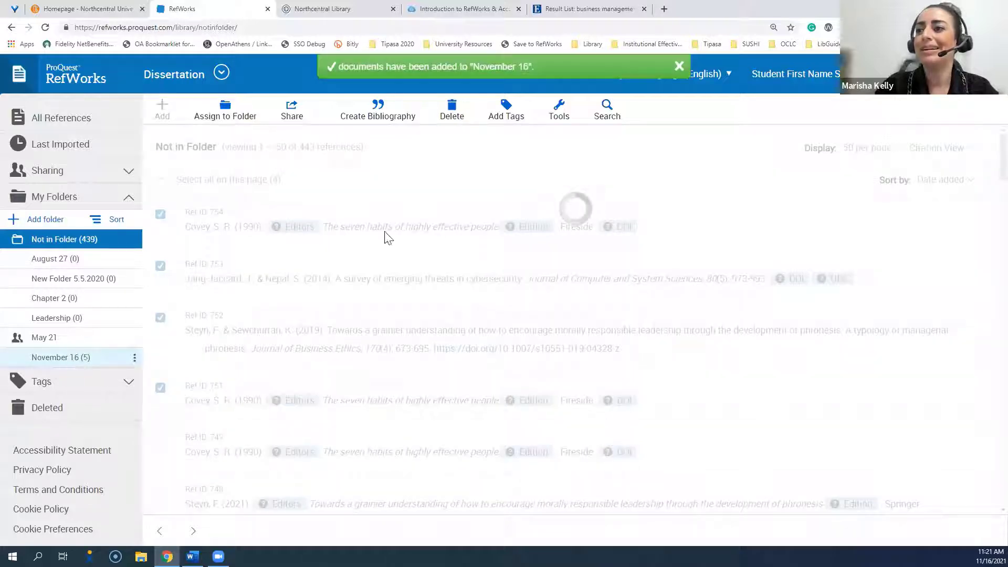
# Select the unfiled references with Ref IDs 749, 748 and 747 and open the folder assignment choices.
pyautogui.click(161, 214)
pyautogui.click(160, 265)
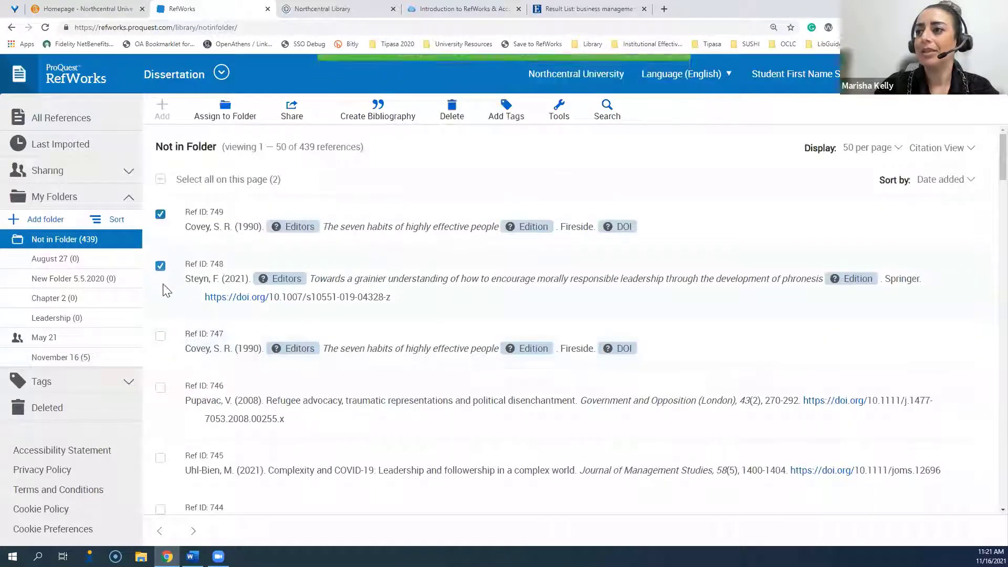
pyautogui.click(160, 336)
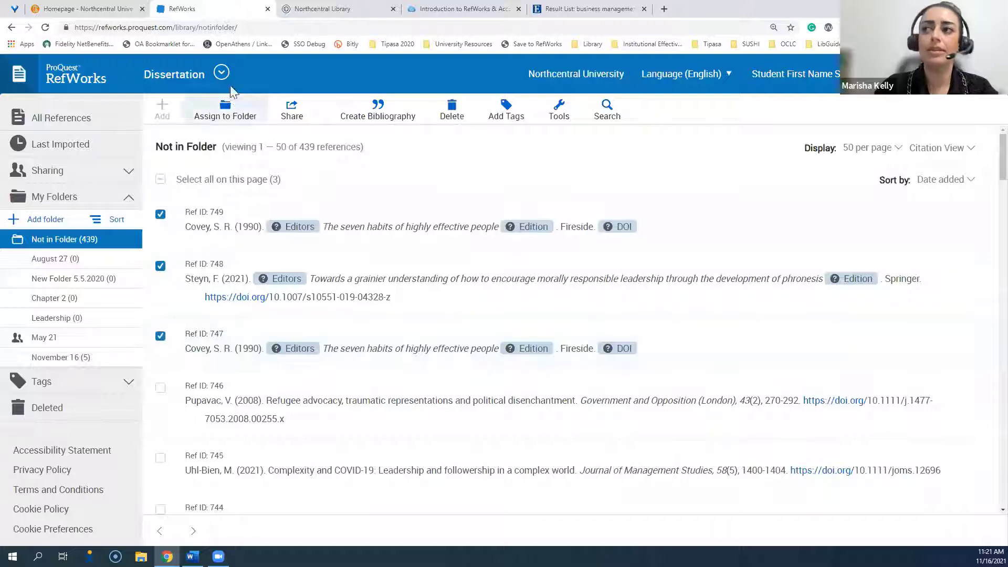
pyautogui.click(253, 126)
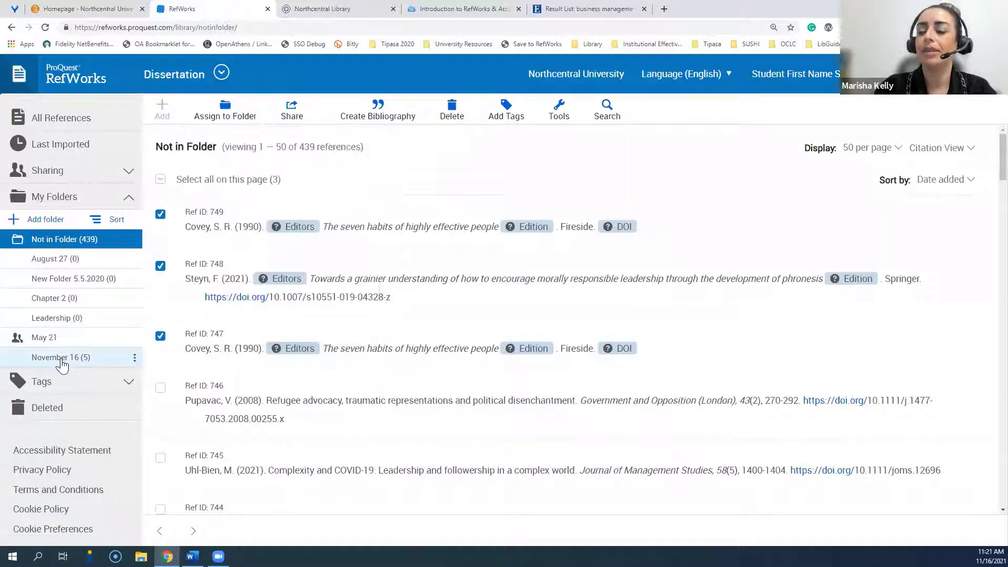
# Open the November 16 folder and view its folder options and the Find duplicates and Bulk edit tools.
pyautogui.click(134, 361)
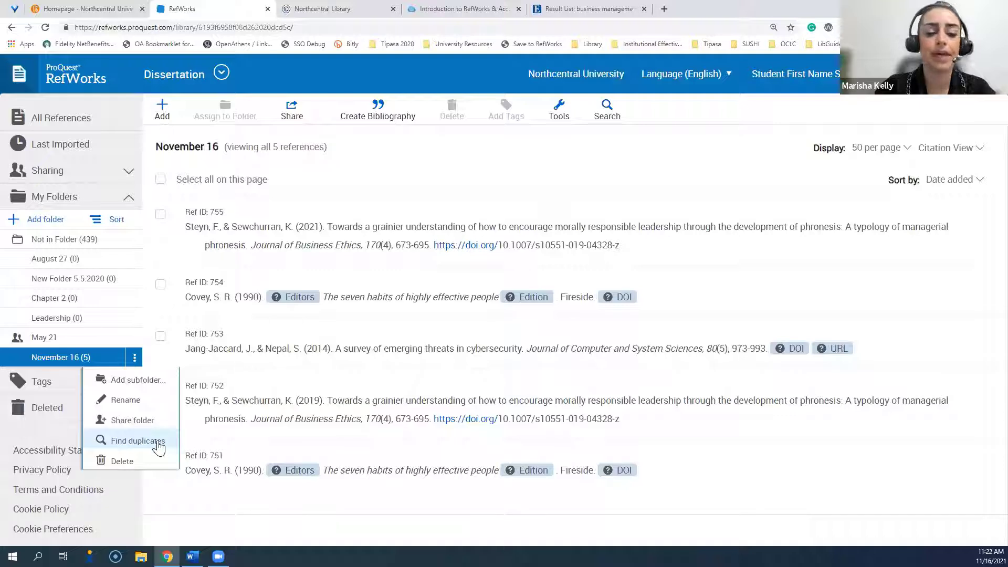
pyautogui.click(557, 115)
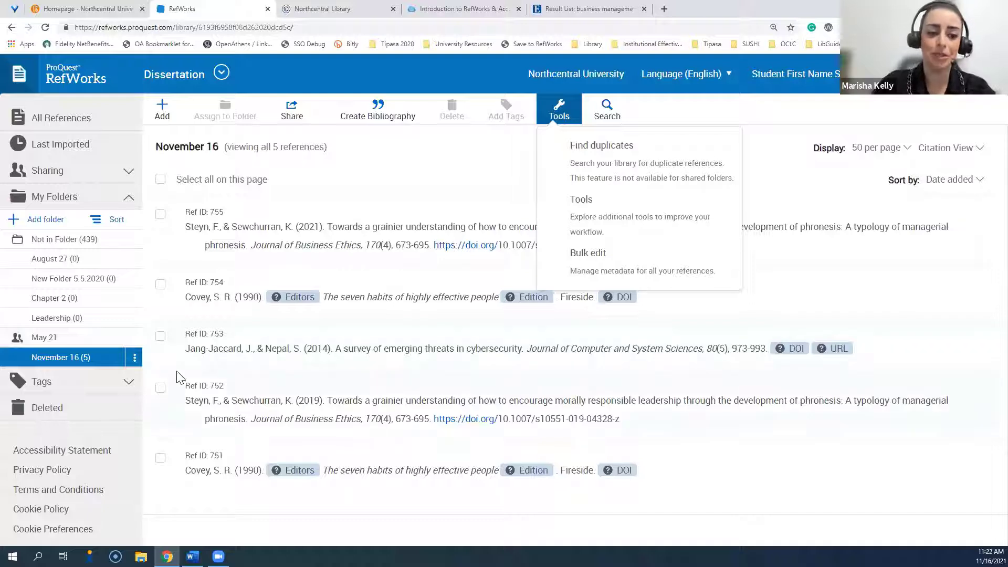
# Delete the November 16 folder and confirm its deletion.
pyautogui.click(135, 359)
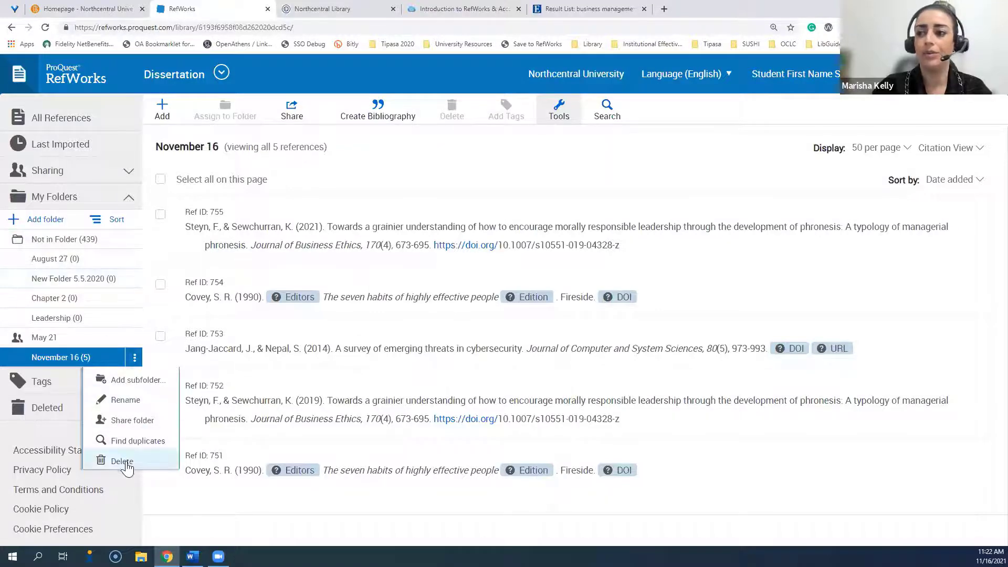
pyautogui.click(100, 482)
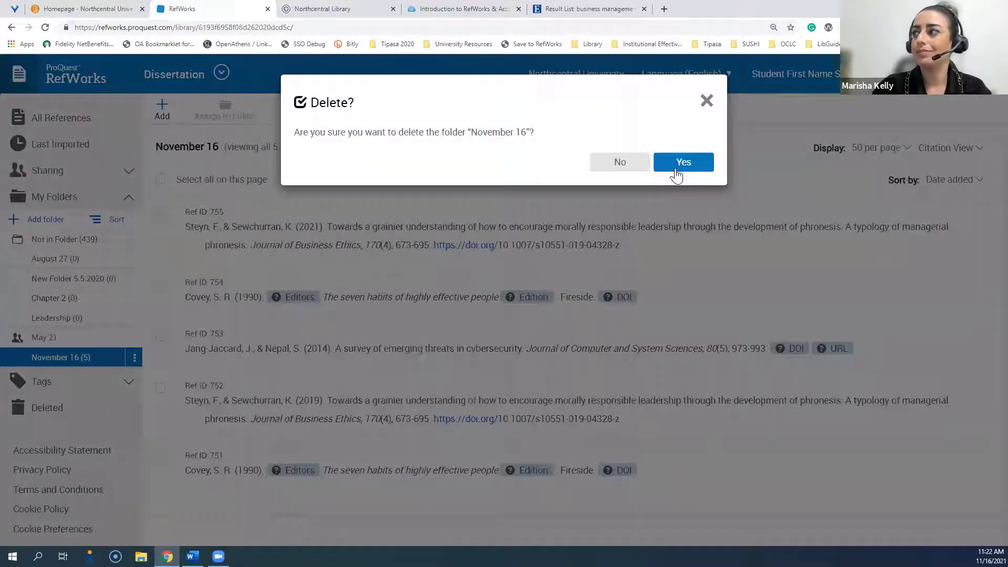
pyautogui.click(674, 168)
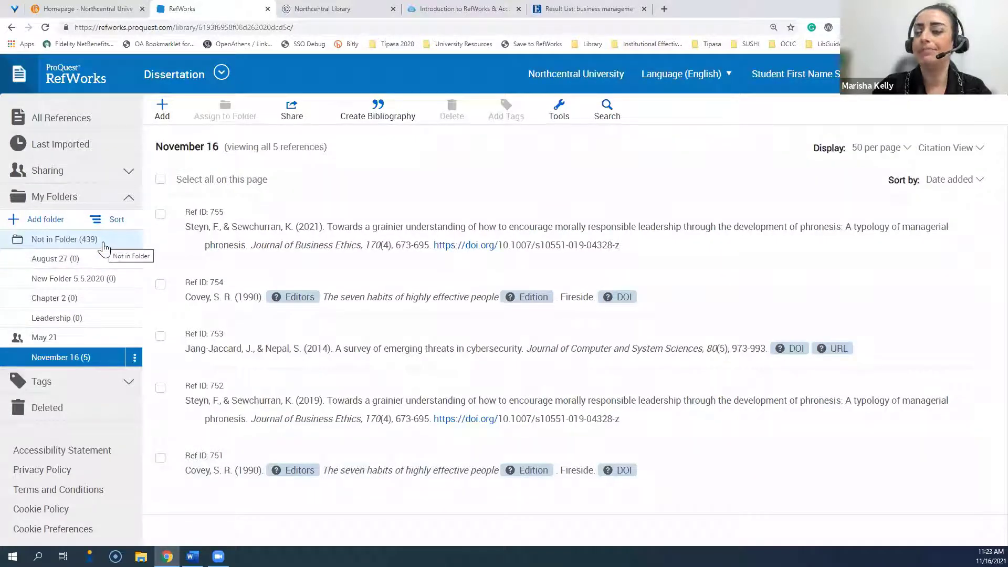
pyautogui.click(135, 359)
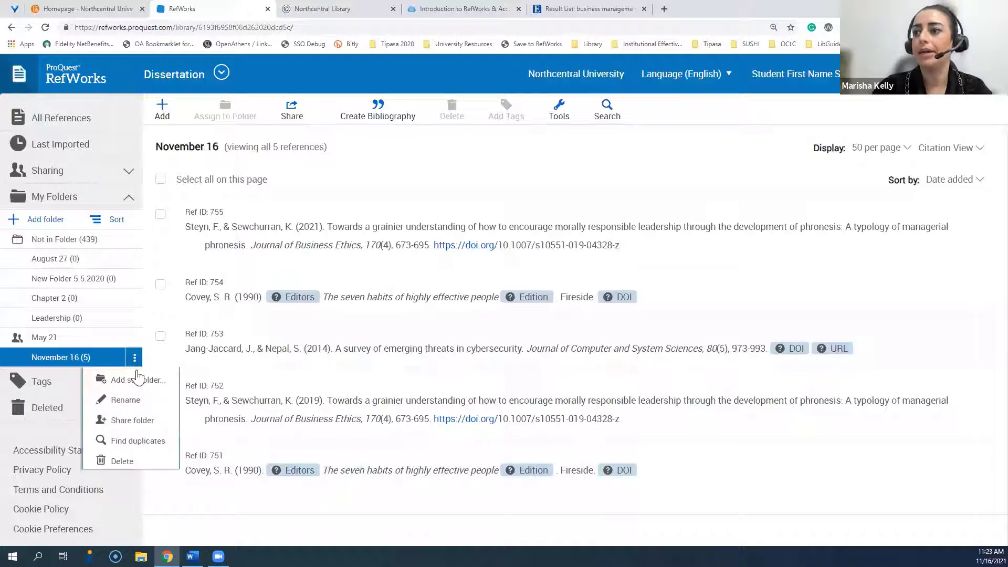
pyautogui.click(135, 460)
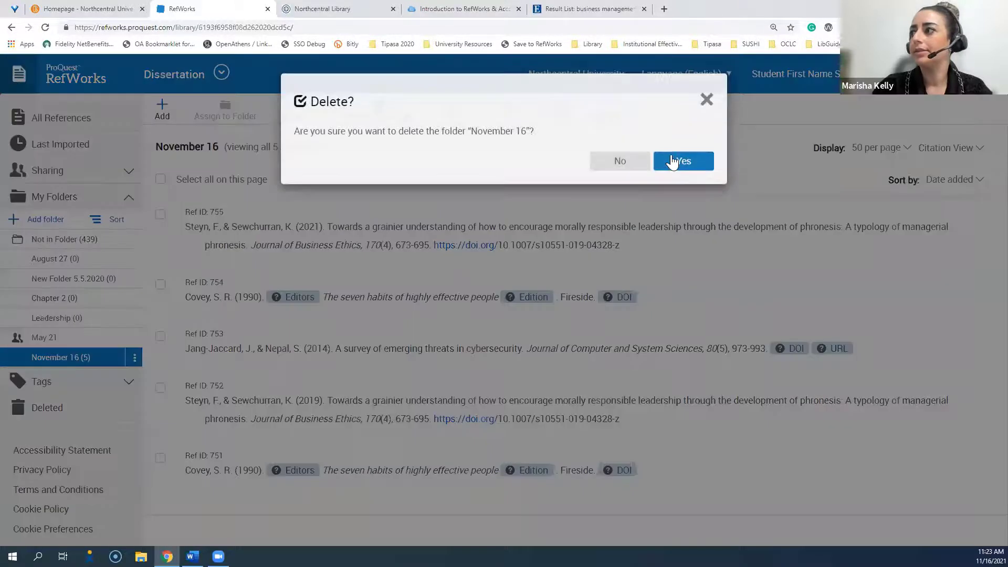
pyautogui.click(676, 160)
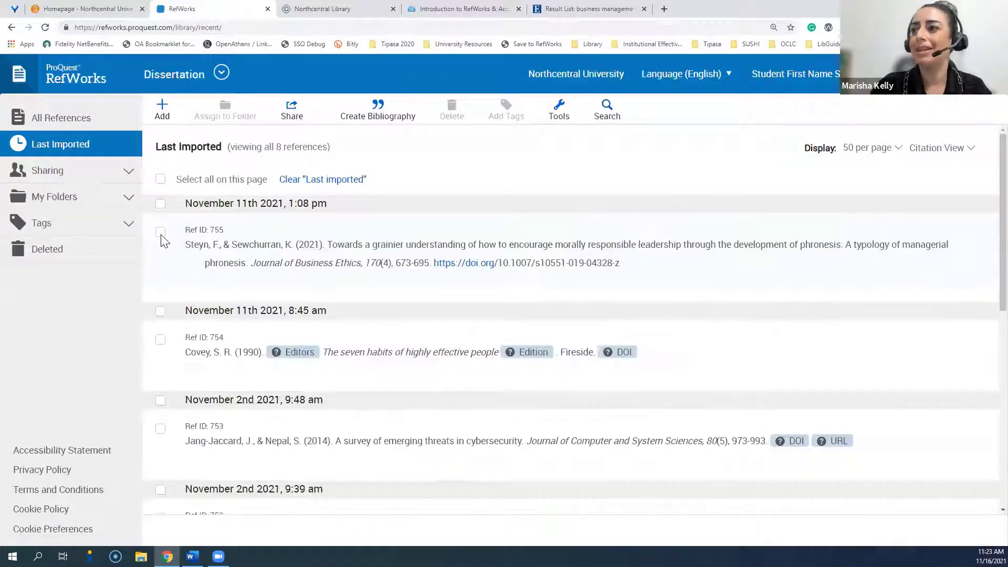
# Select the last imported reference with Ref ID 755, view its deletion choices, and clear the selection without deleting it.
pyautogui.click(161, 232)
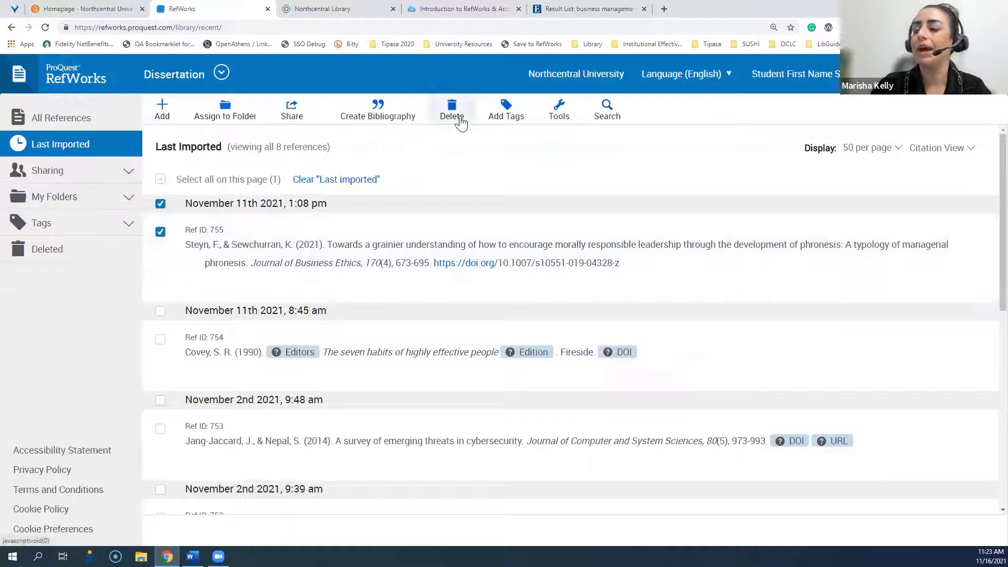
pyautogui.click(461, 121)
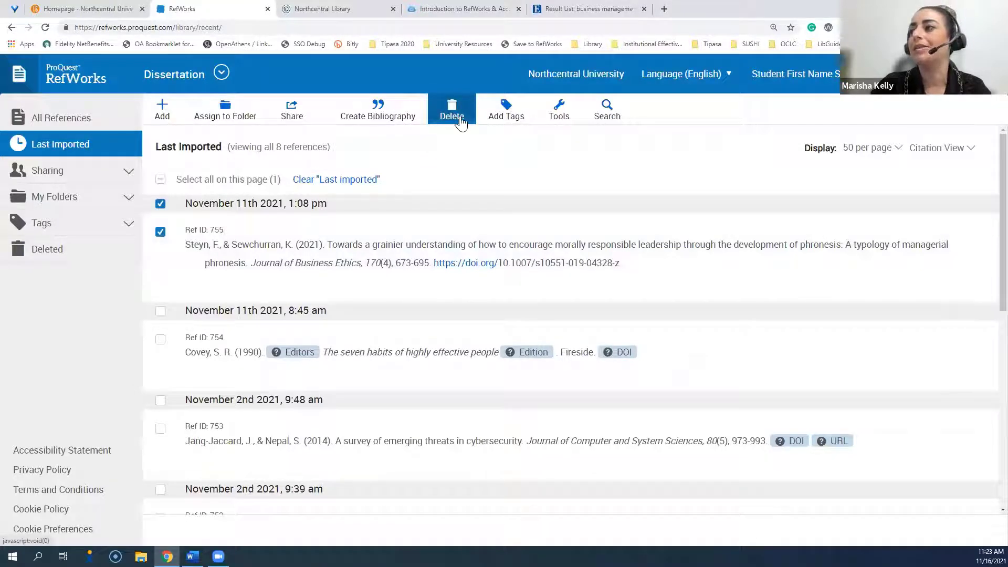
pyautogui.click(461, 120)
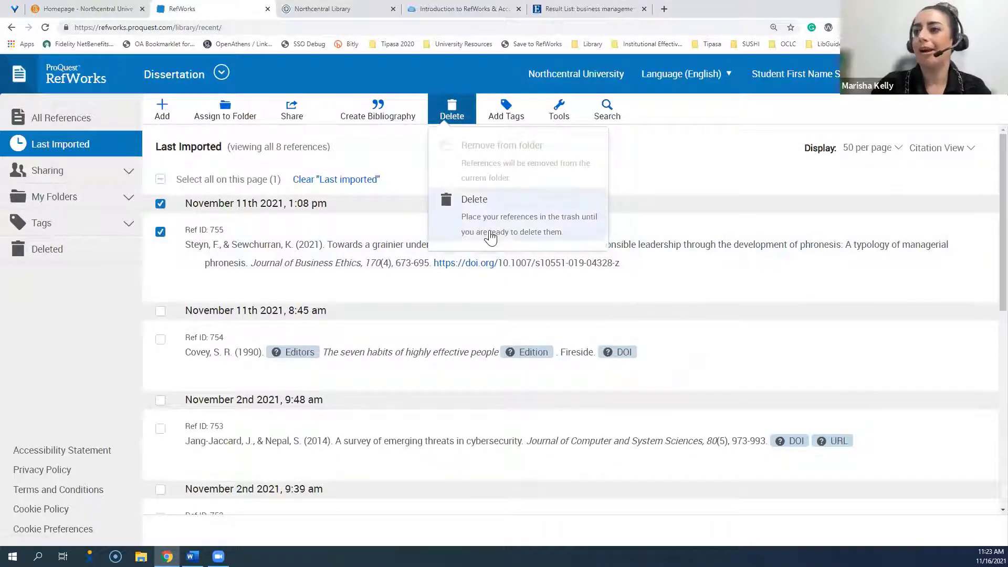
pyautogui.click(163, 235)
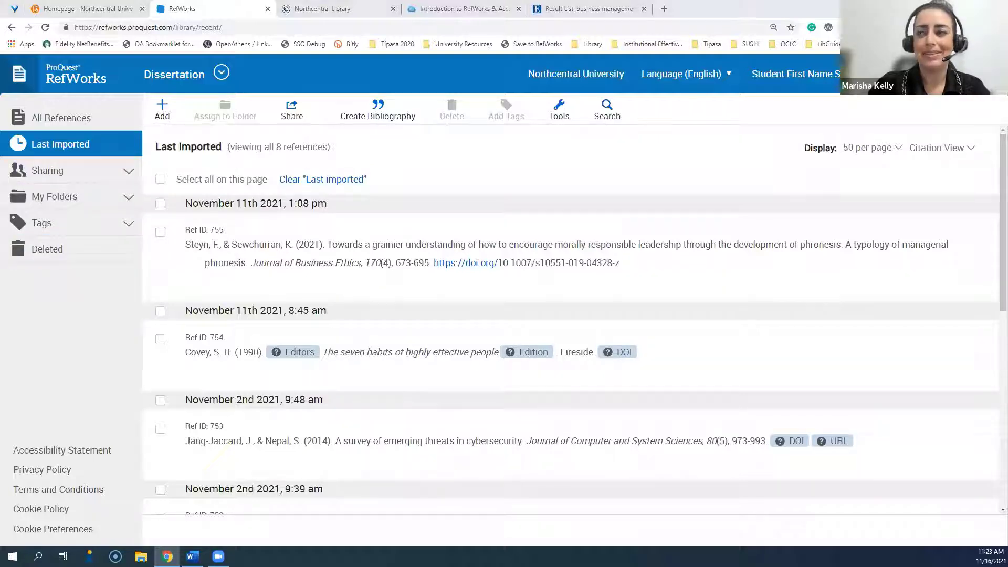
# Expand the tags list and open the reference with Ref ID 755 for editing at its Tags field.
pyautogui.click(128, 230)
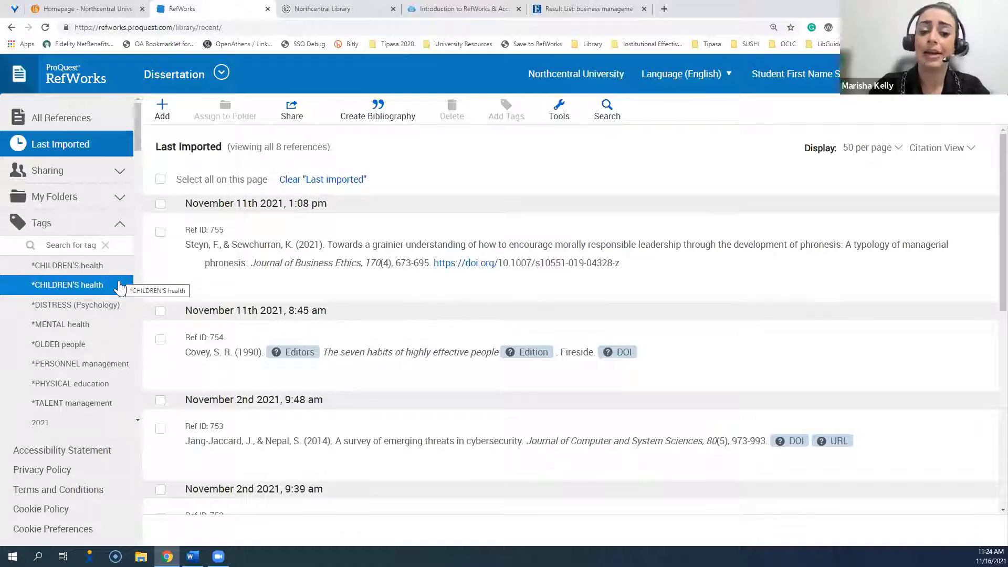
pyautogui.click(233, 271)
pyautogui.scroll(-2, 912, 277)
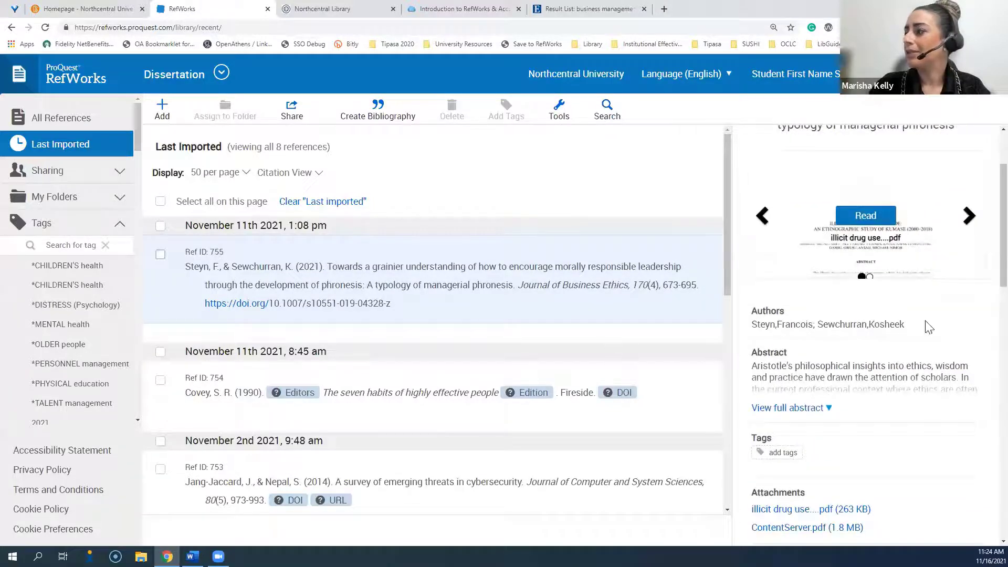
pyautogui.scroll(2, 955, 180)
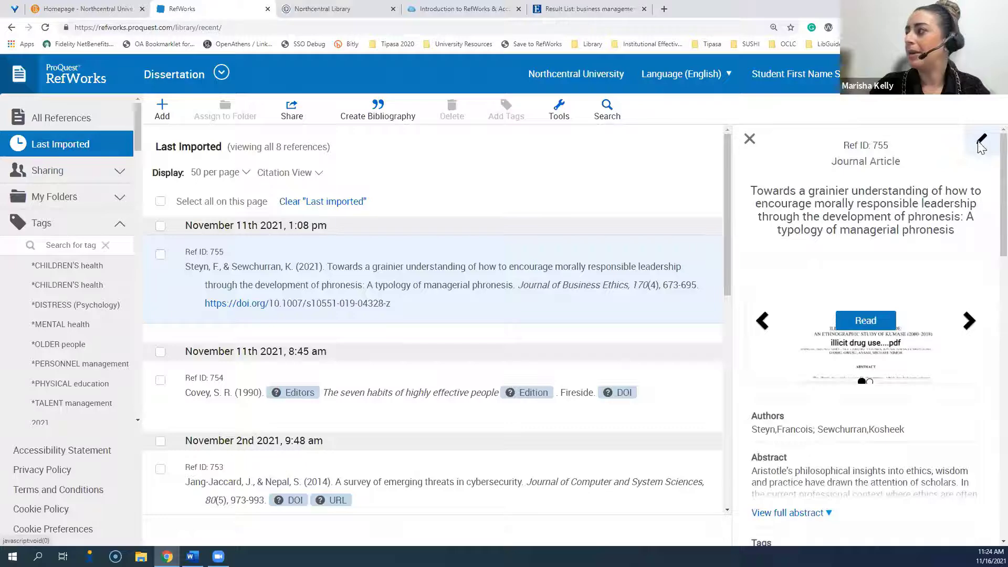
pyautogui.click(981, 141)
pyautogui.scroll(-3, 733, 226)
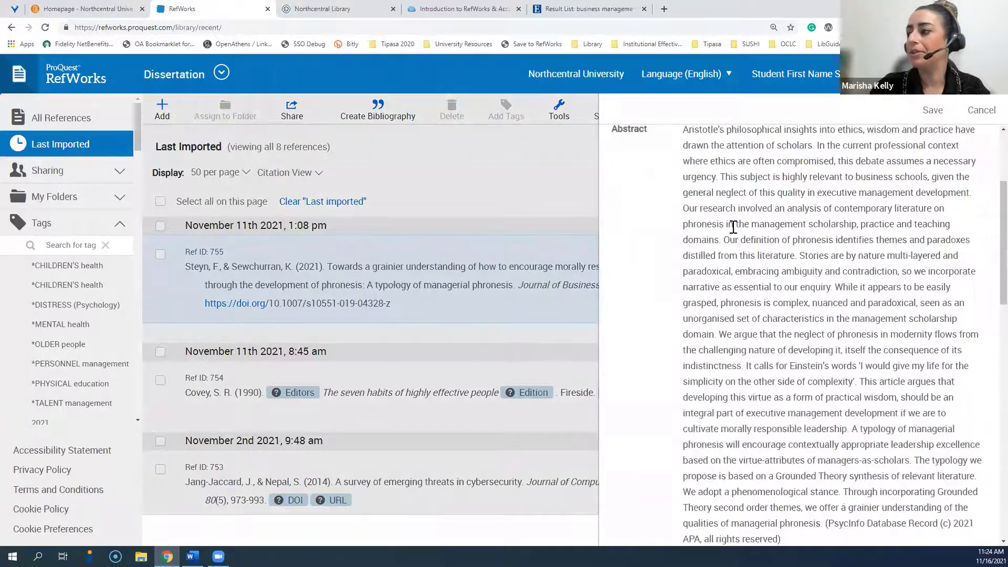
pyautogui.scroll(-7, 733, 227)
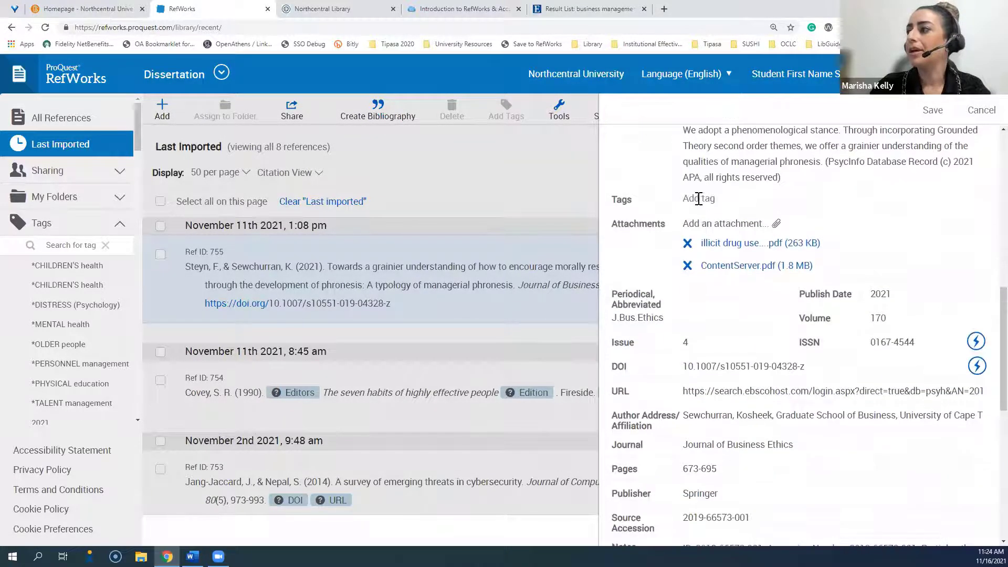
# Tag the reference with the existing tags Assignment 3 and Literature Review and save it.
pyautogui.click(697, 198)
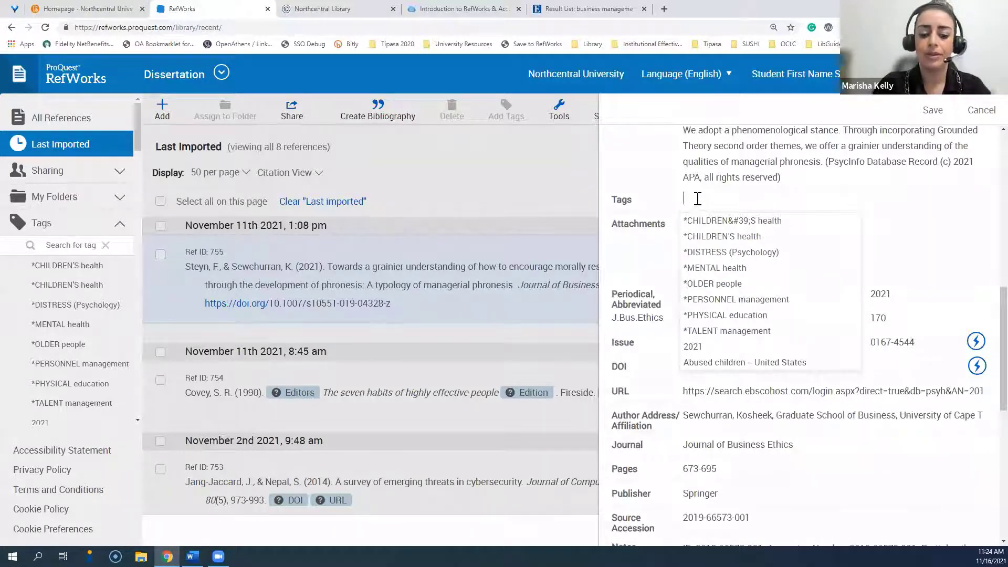
pyautogui.write('Assi')
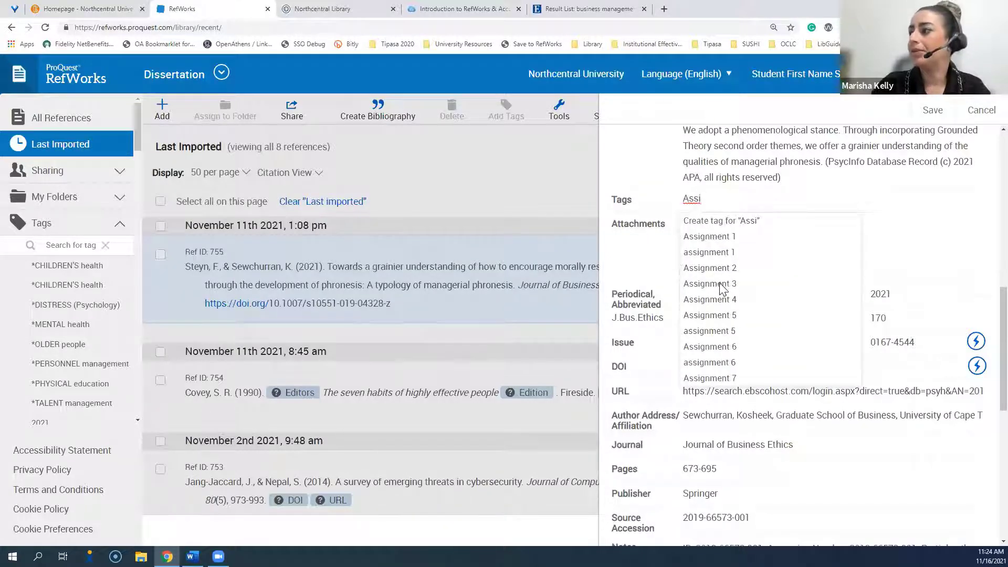
pyautogui.click(721, 285)
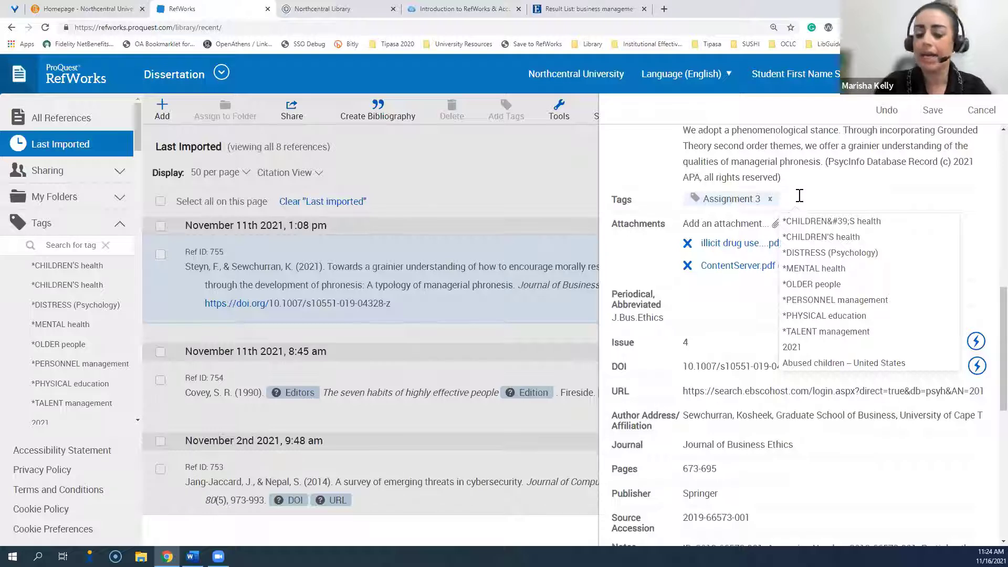
pyautogui.write('Liter')
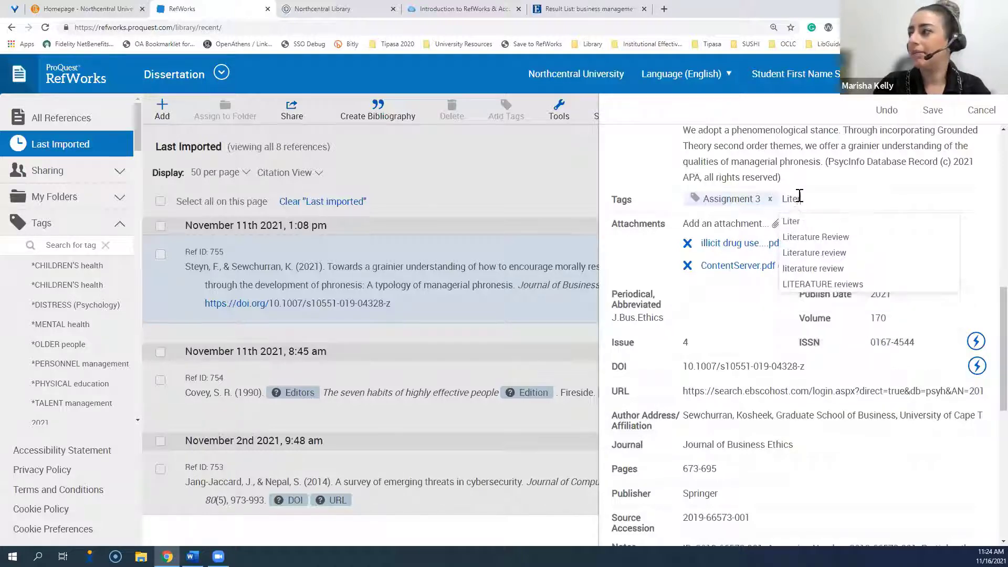
pyautogui.write('ature')
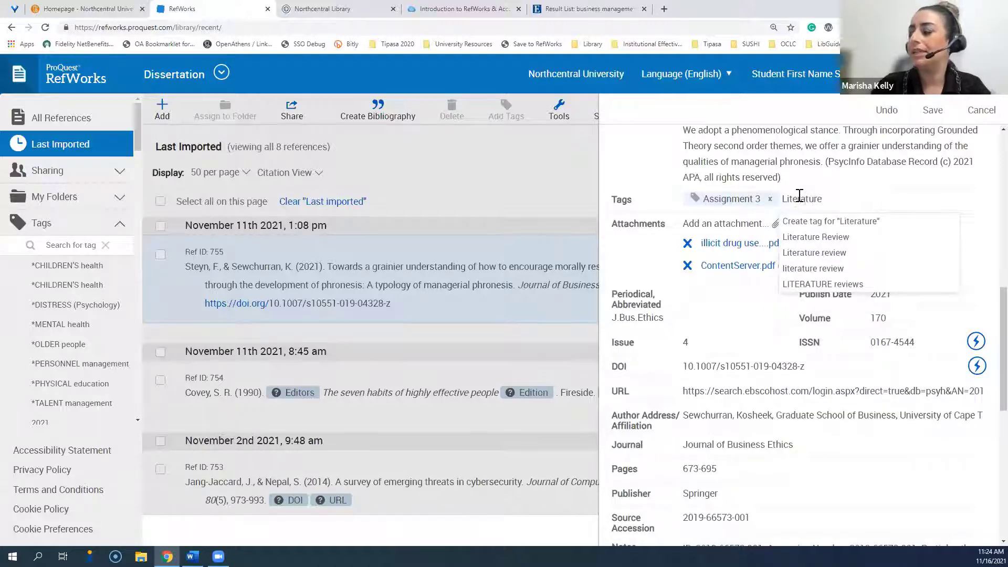
pyautogui.click(841, 239)
pyautogui.click(930, 120)
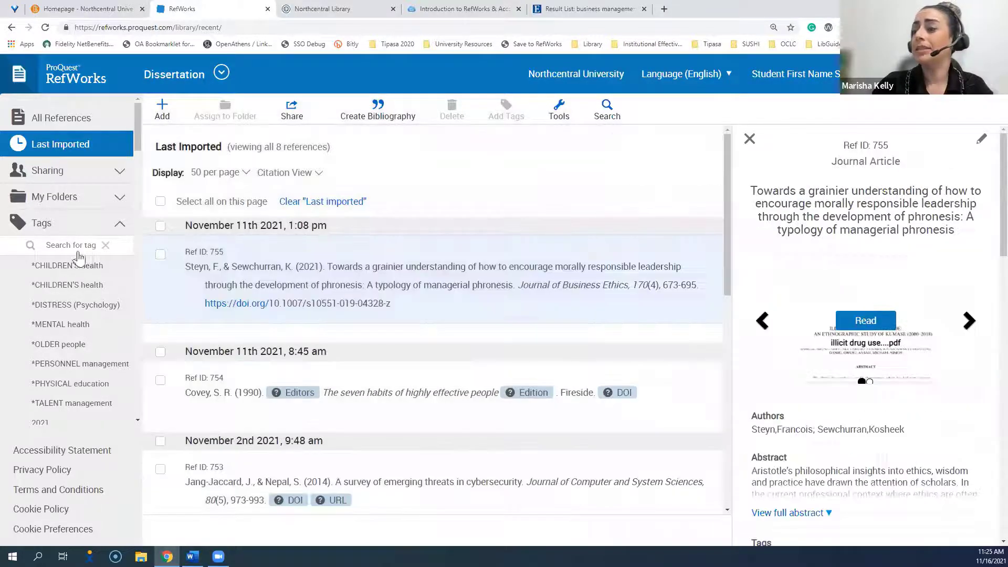
# Search the tags for "literature review", show the references tagged Literature Review, and clear the tag search.
pyautogui.click(73, 244)
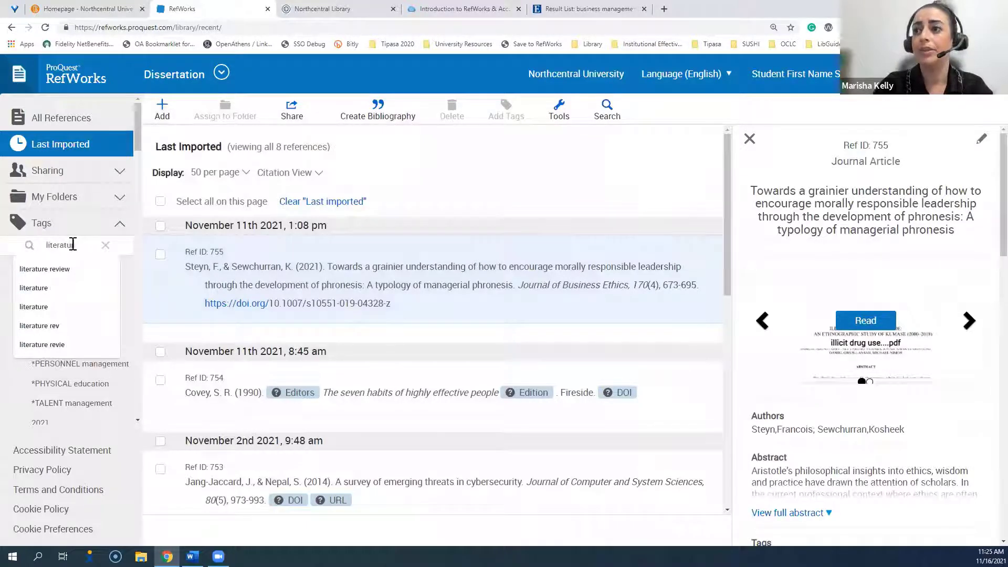
pyautogui.write('literature review')
pyautogui.click(71, 270)
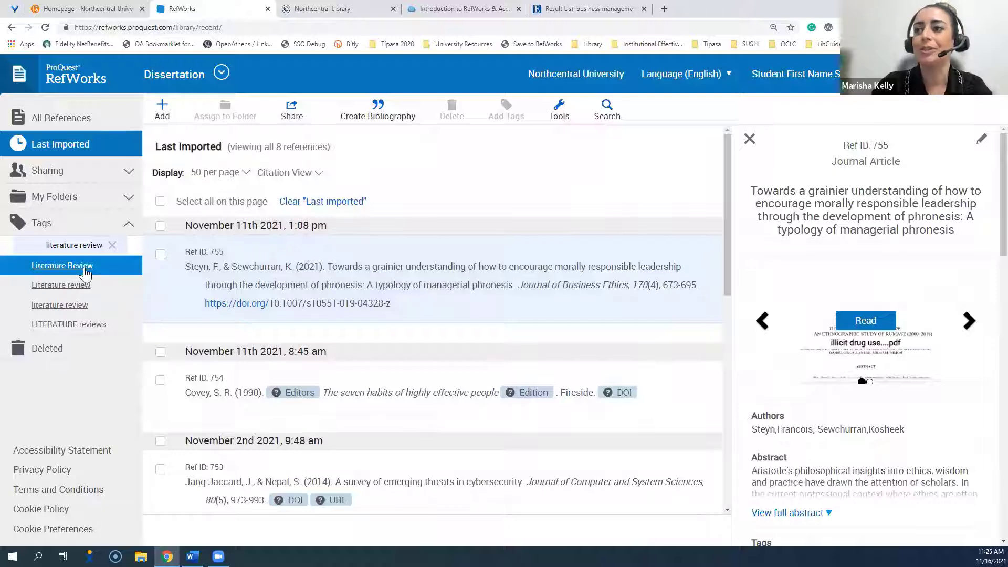
pyautogui.click(85, 269)
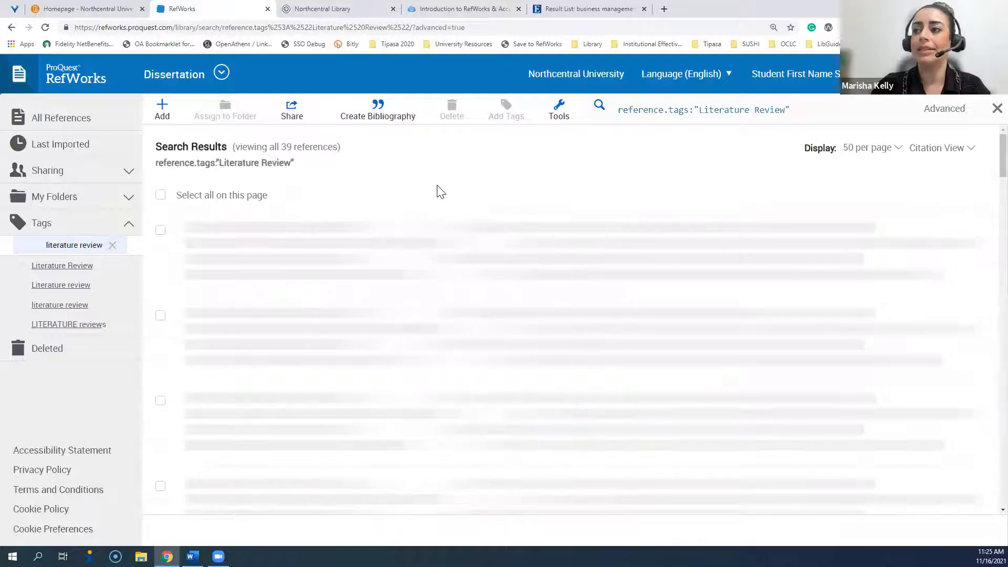
pyautogui.scroll(-1, 444, 204)
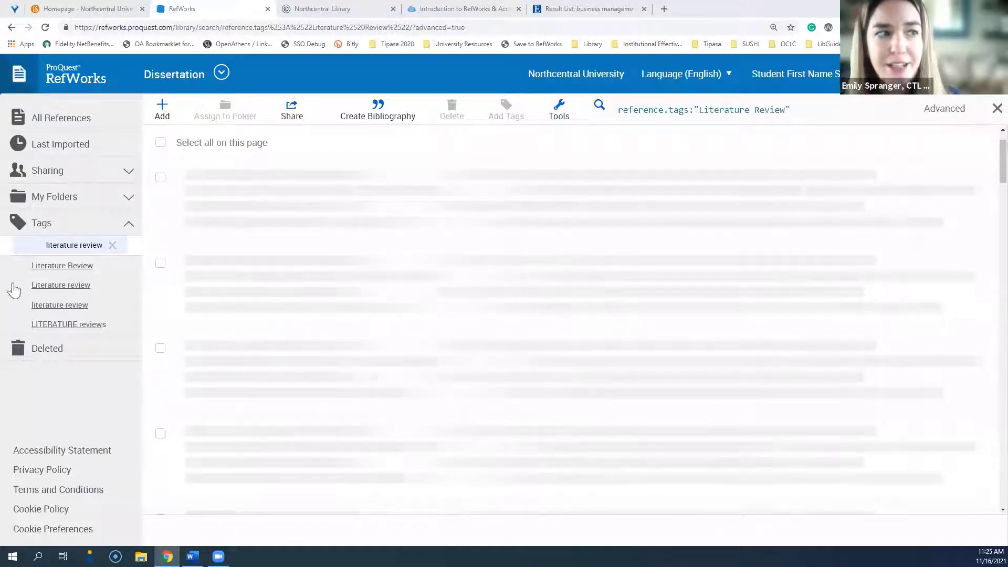
pyautogui.click(112, 246)
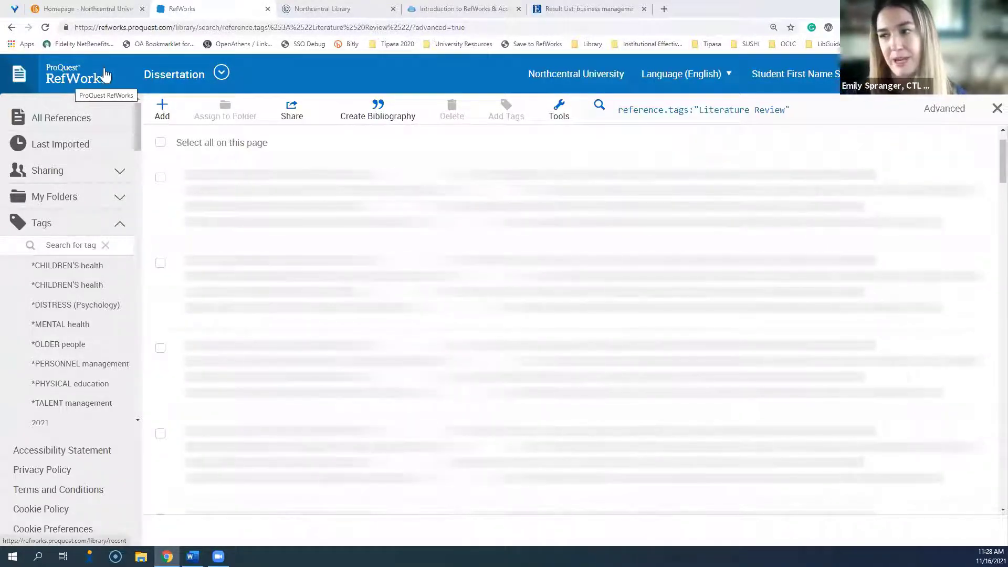
# Open the library guide page Setting your Citation Style to APA 7th, select its web address, and highlight the recommended style's DOI wording.
pyautogui.click(336, 10)
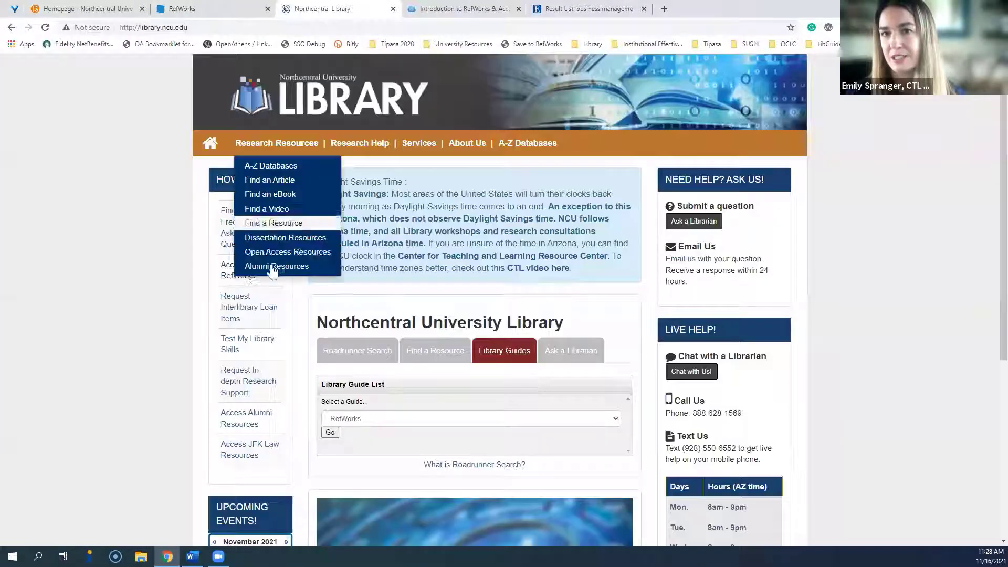
pyautogui.hotkey('ctrl', 'Tab')
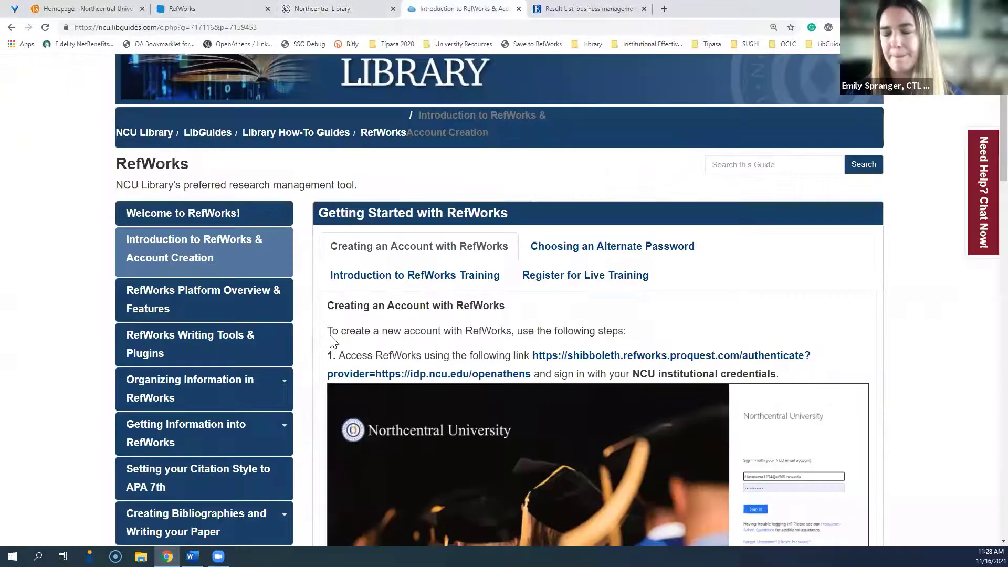
pyautogui.scroll(-4, 240, 283)
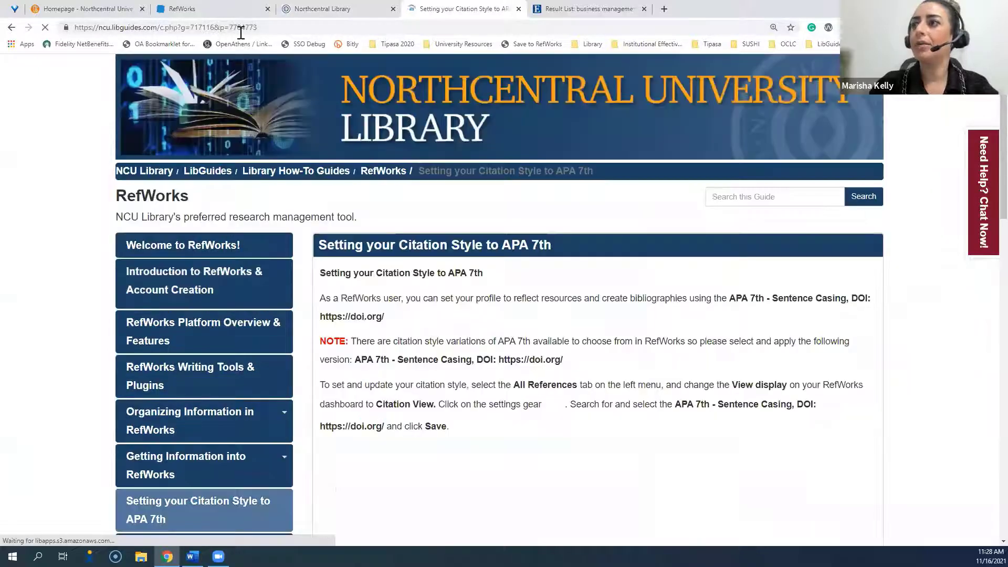
pyautogui.click(239, 27)
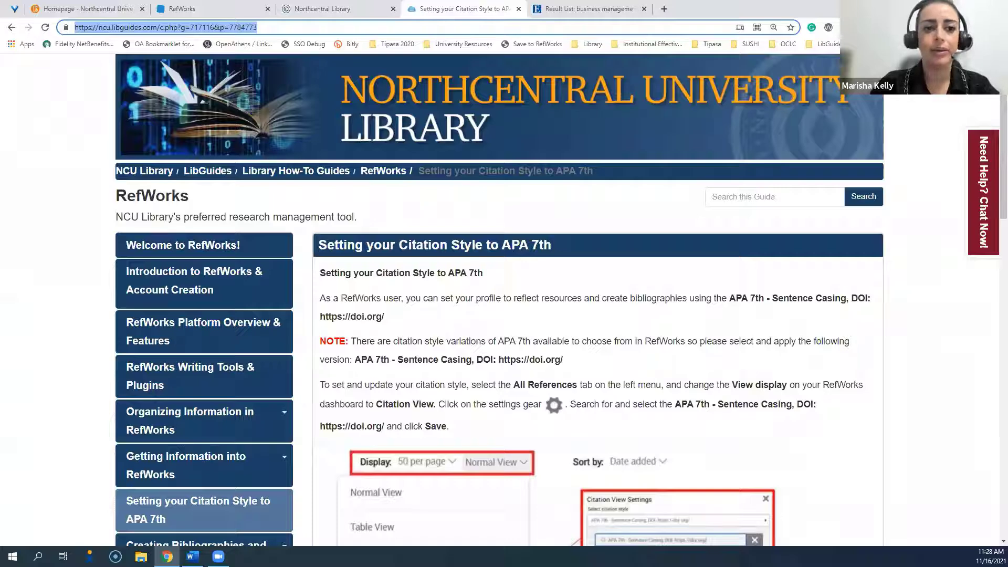
pyautogui.hotkey('alt', 'Tab')
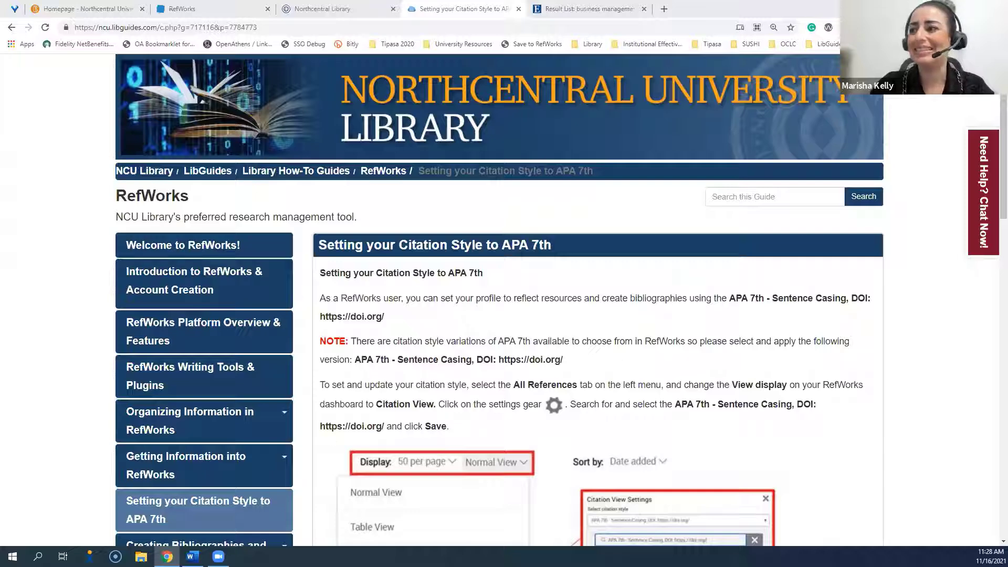
pyautogui.moveTo(355, 359); pyautogui.dragTo(475, 363)
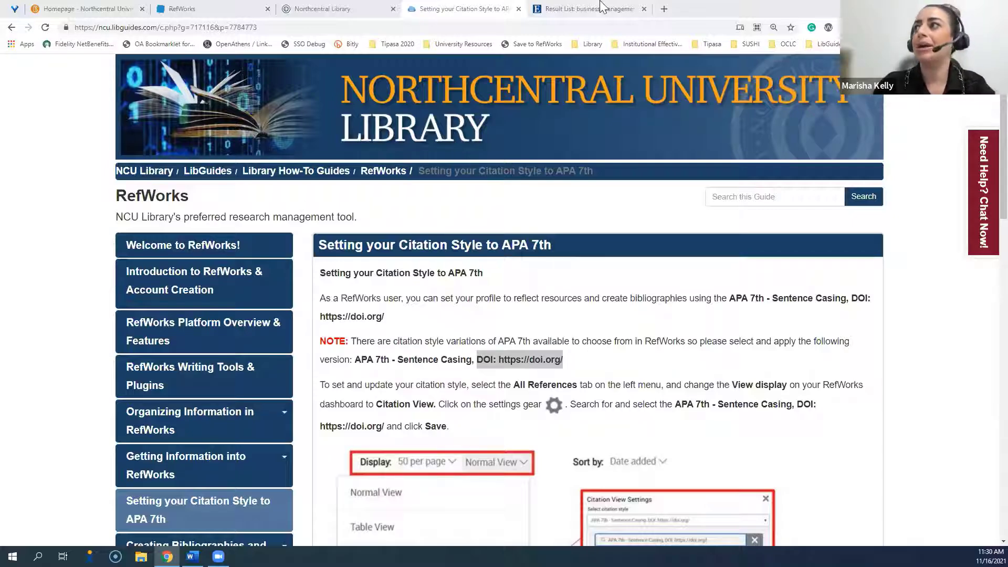
# Return to RefWorks, close the Literature Review search results, and open the choices for sharing a folder or exporting references.
pyautogui.click(211, 7)
pyautogui.click(212, 9)
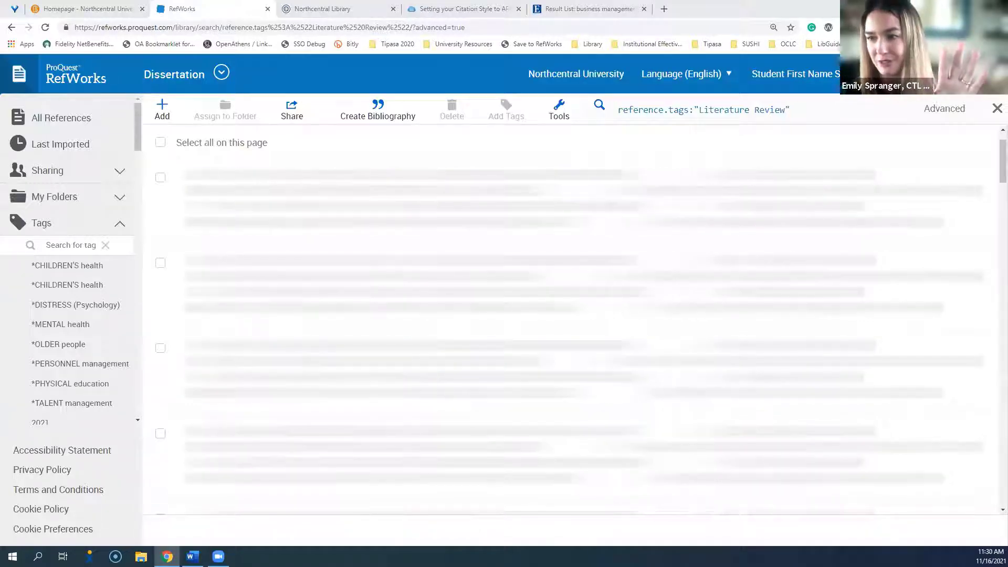
pyautogui.click(995, 109)
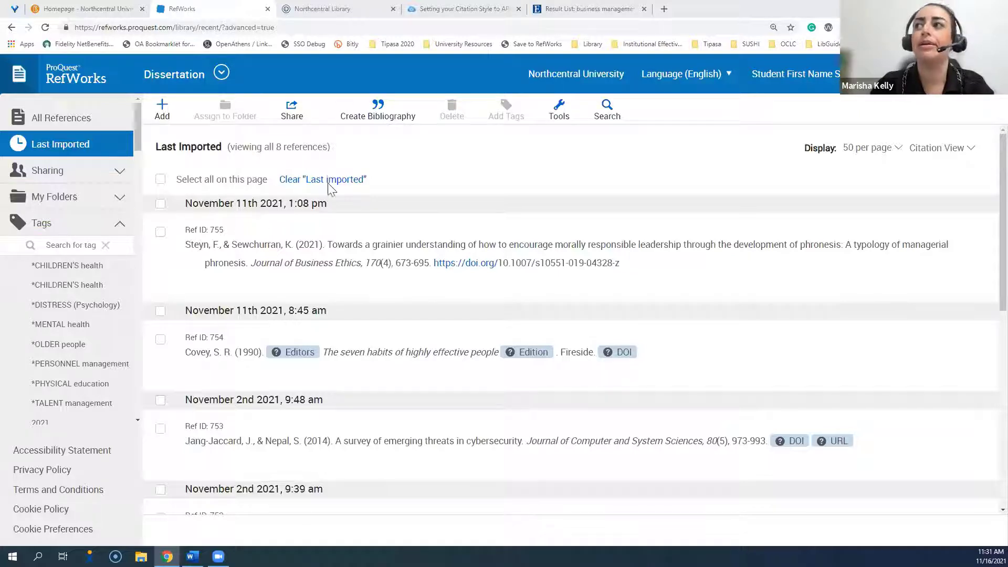
pyautogui.click(301, 123)
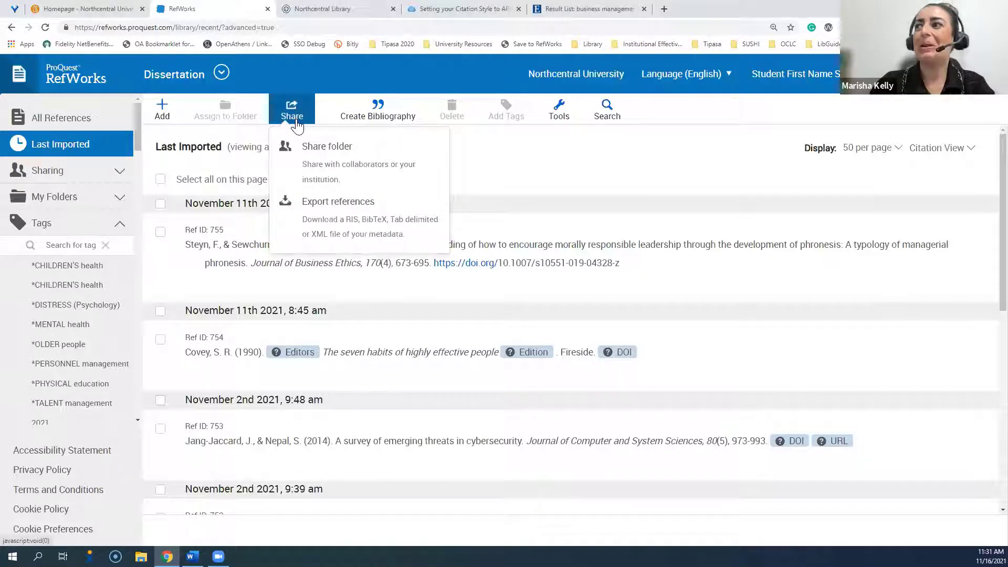
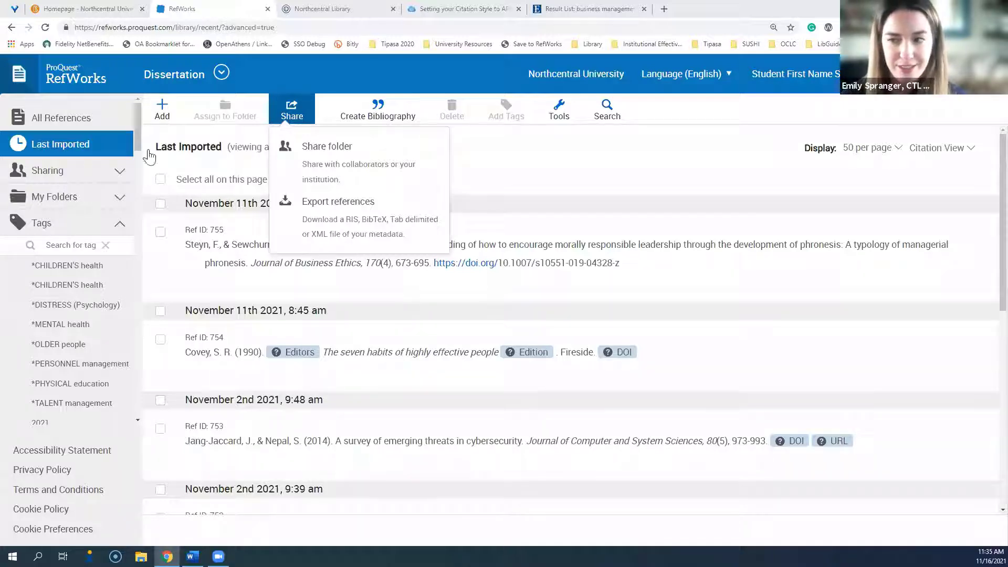
# Dismiss the sharing choices, open reference 747, "The seven habits of highly effective people", for editing, examine its fields, and cancel.
pyautogui.click(519, 166)
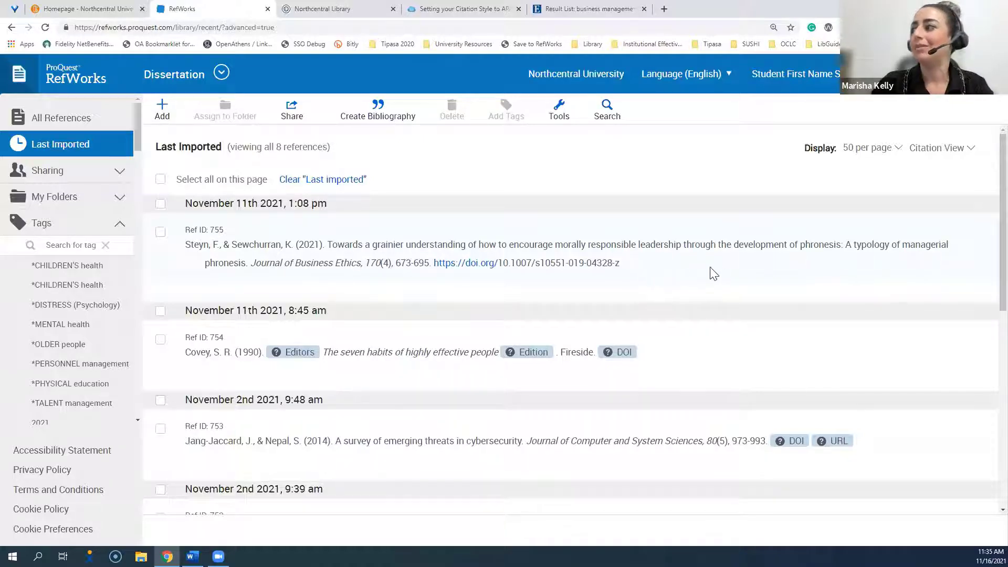
pyautogui.scroll(-2, 538, 284)
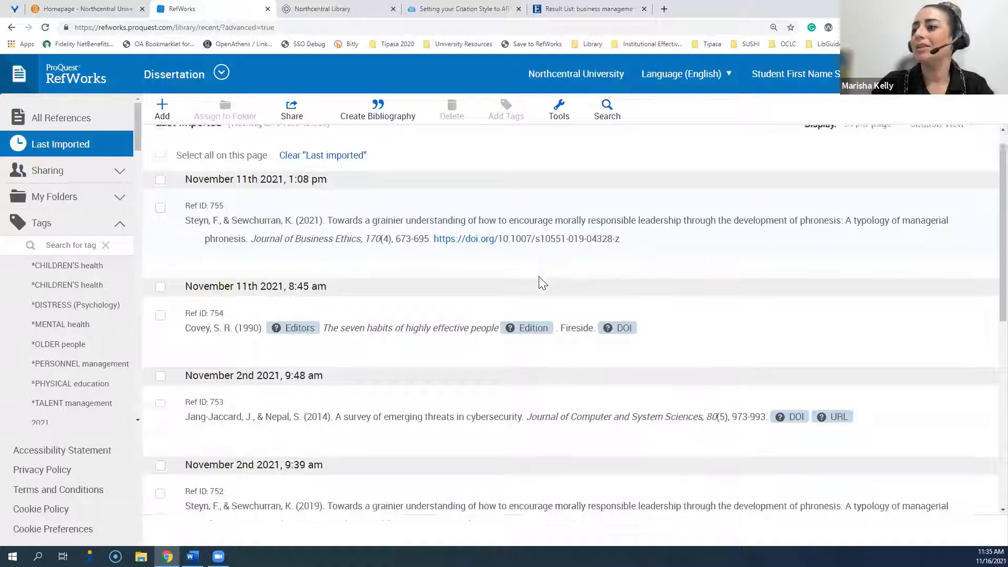
pyautogui.scroll(-1, 563, 259)
pyautogui.scroll(-2, 580, 229)
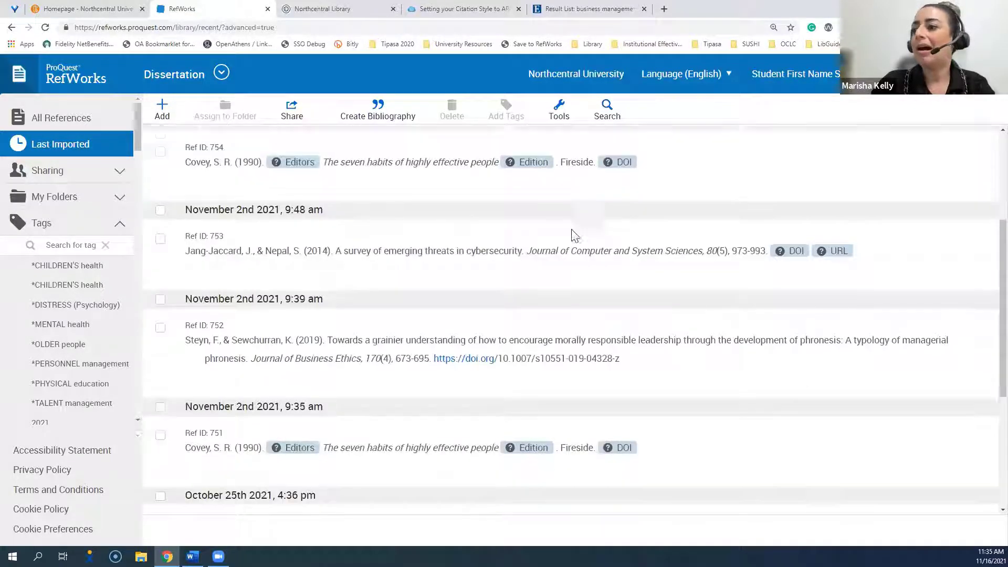
pyautogui.scroll(-3, 572, 238)
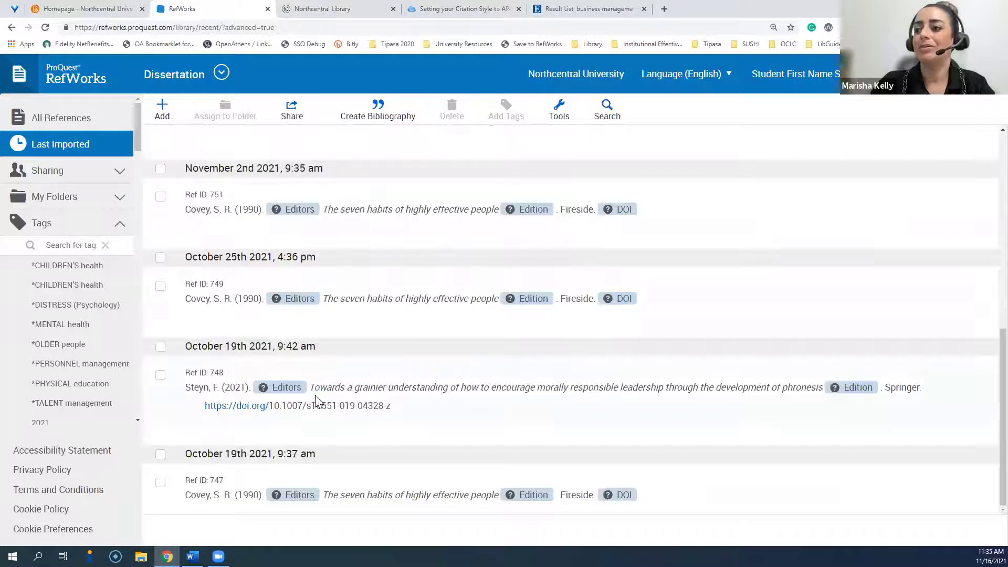
pyautogui.click(198, 504)
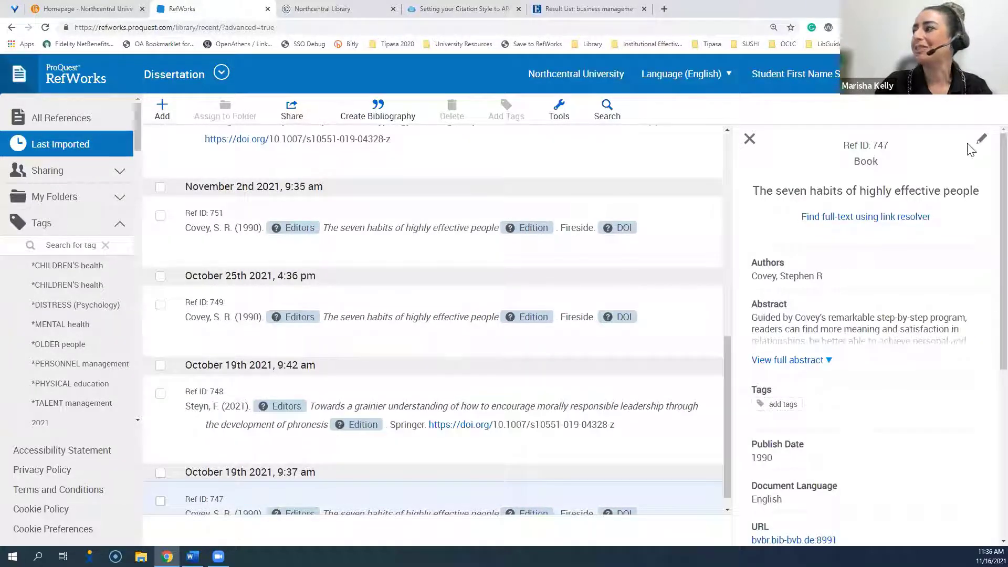
pyautogui.click(852, 279)
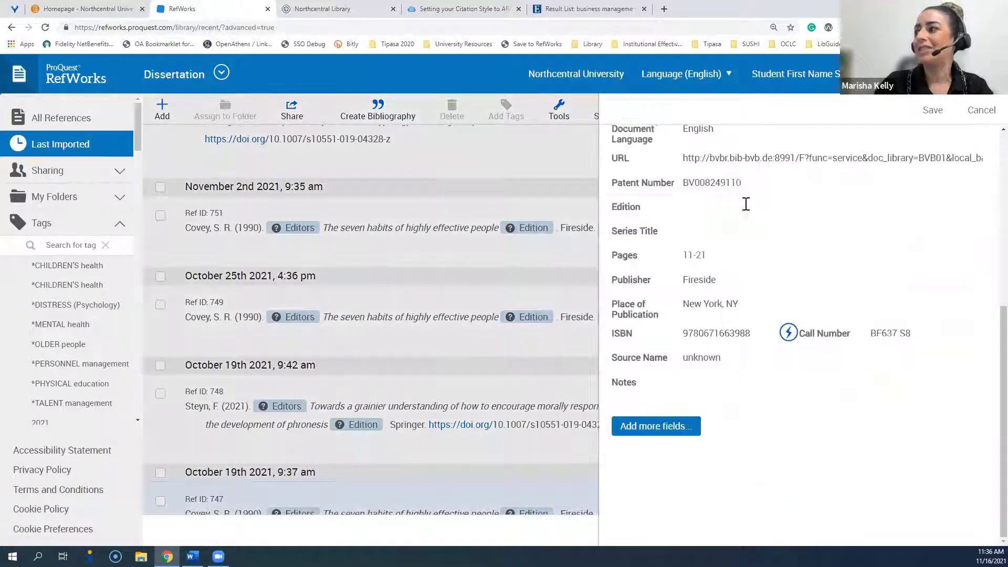
pyautogui.scroll(6, 709, 215)
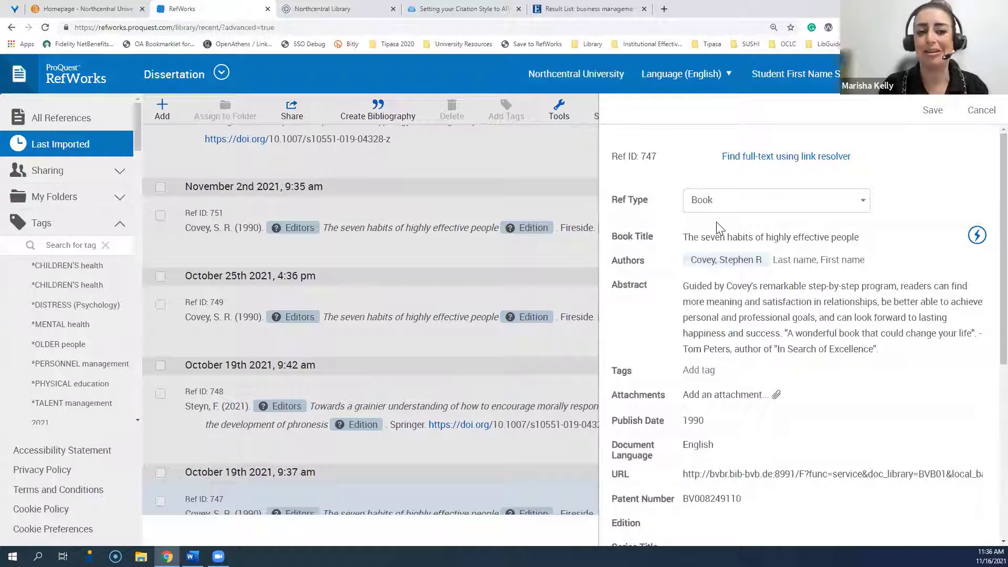
pyautogui.click(972, 117)
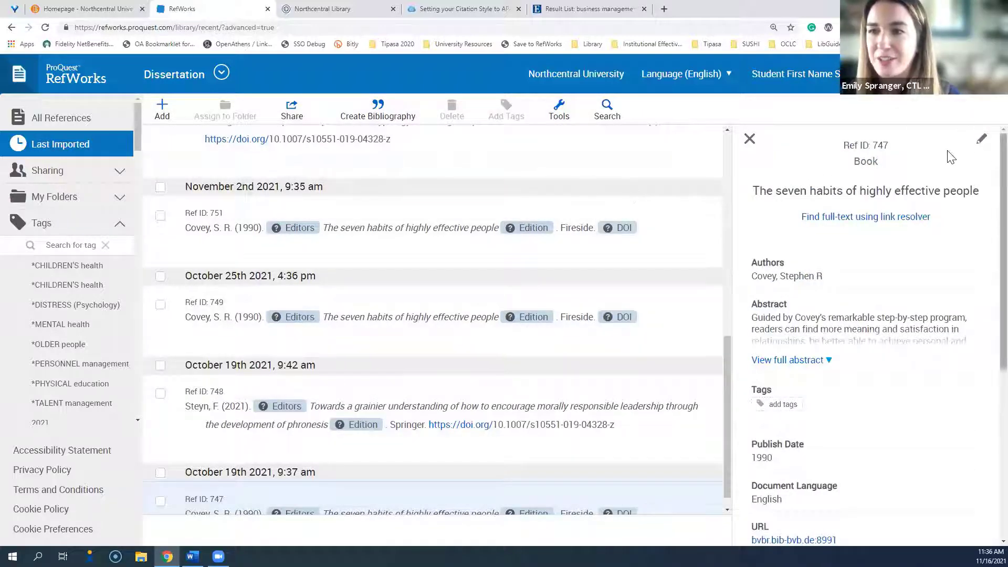
# Reopen reference 747 for editing, bring up the file chooser for adding an attachment, and cancel both without attaching a file.
pyautogui.click(822, 273)
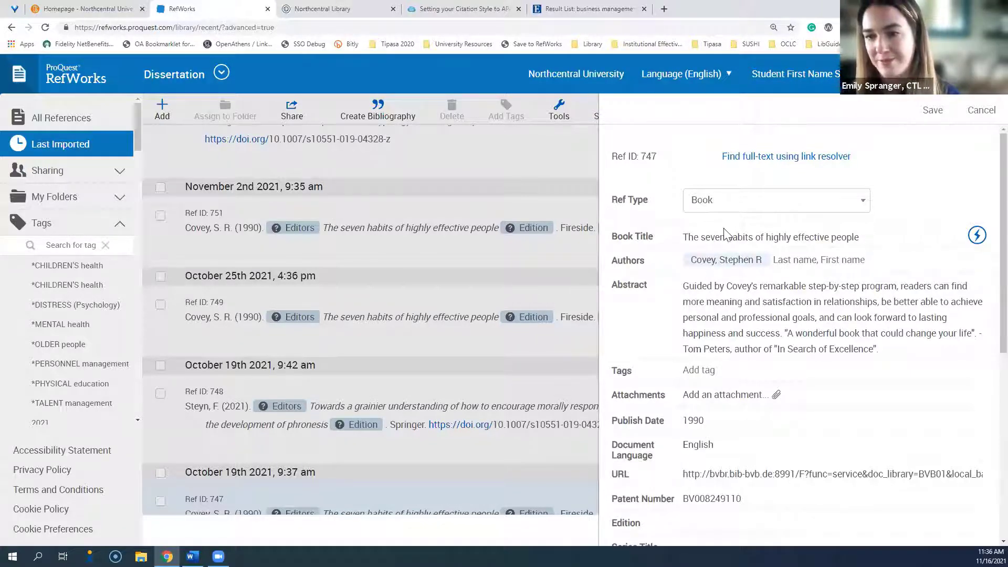
pyautogui.scroll(-1, 725, 234)
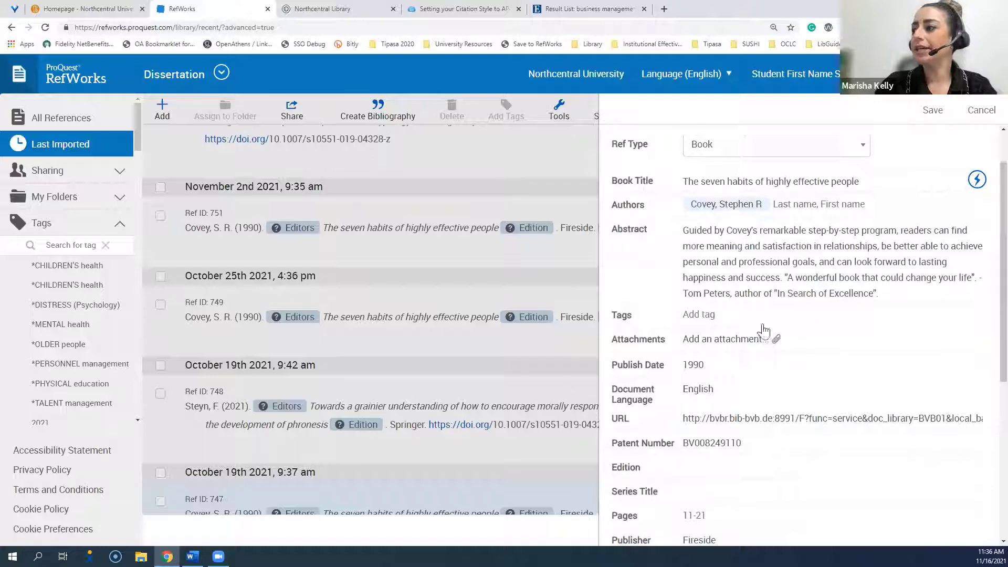
pyautogui.scroll(-2, 734, 240)
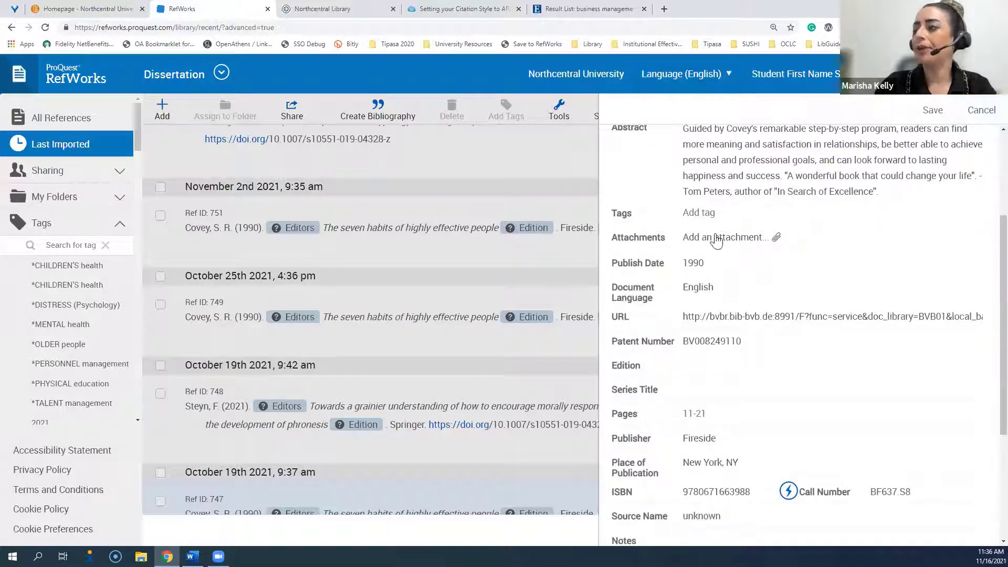
pyautogui.click(718, 244)
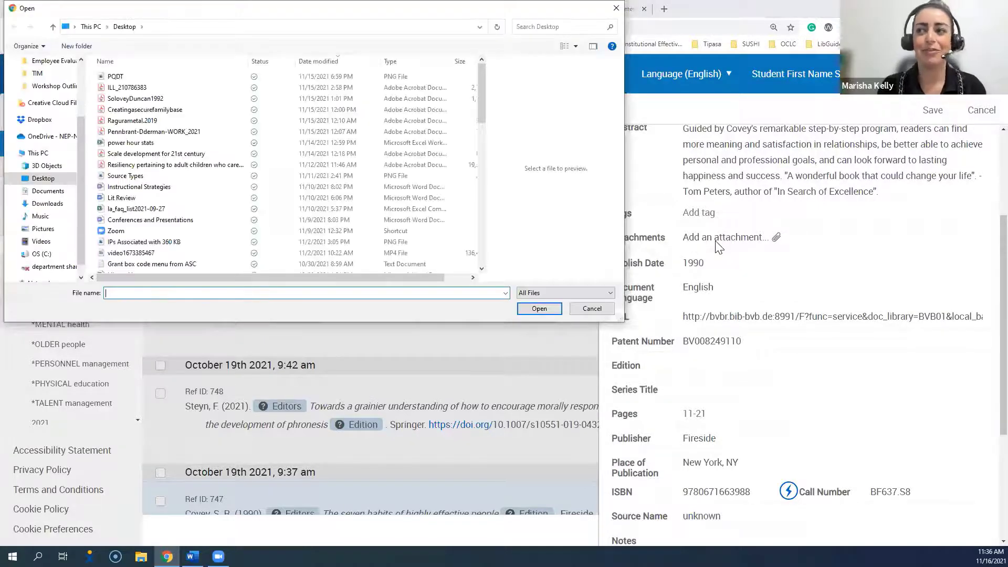
pyautogui.click(616, 8)
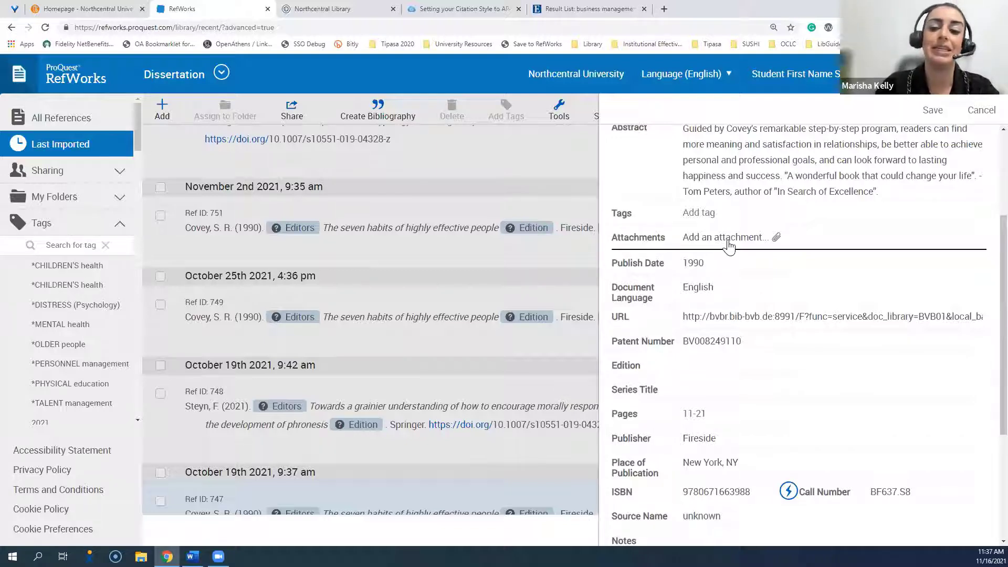
pyautogui.click(981, 110)
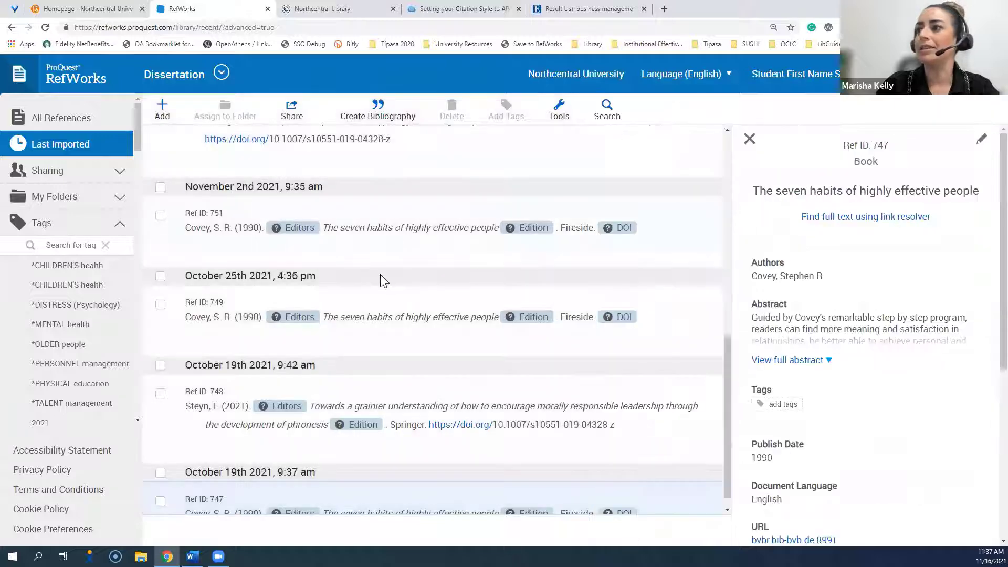
# From all references, open the attached ContentServer.pdf of reference 755 for reading, look through its pages, and return to the reference list.
pyautogui.click(80, 128)
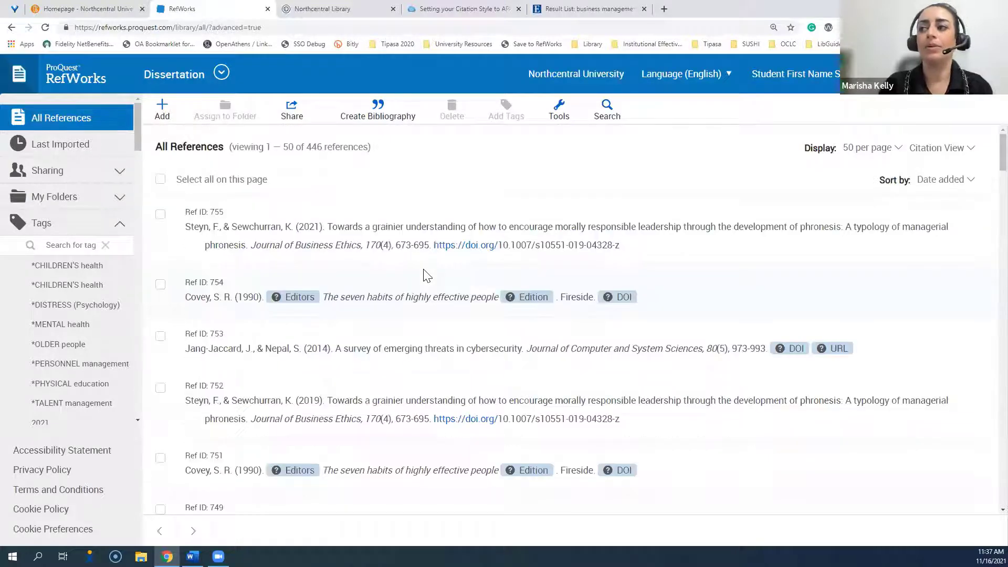
pyautogui.click(450, 221)
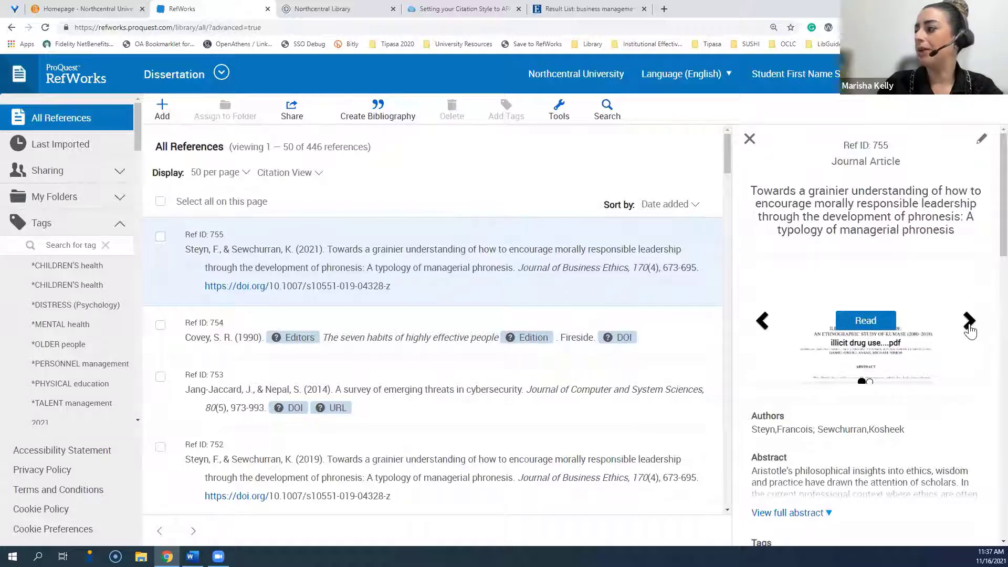
pyautogui.click(968, 326)
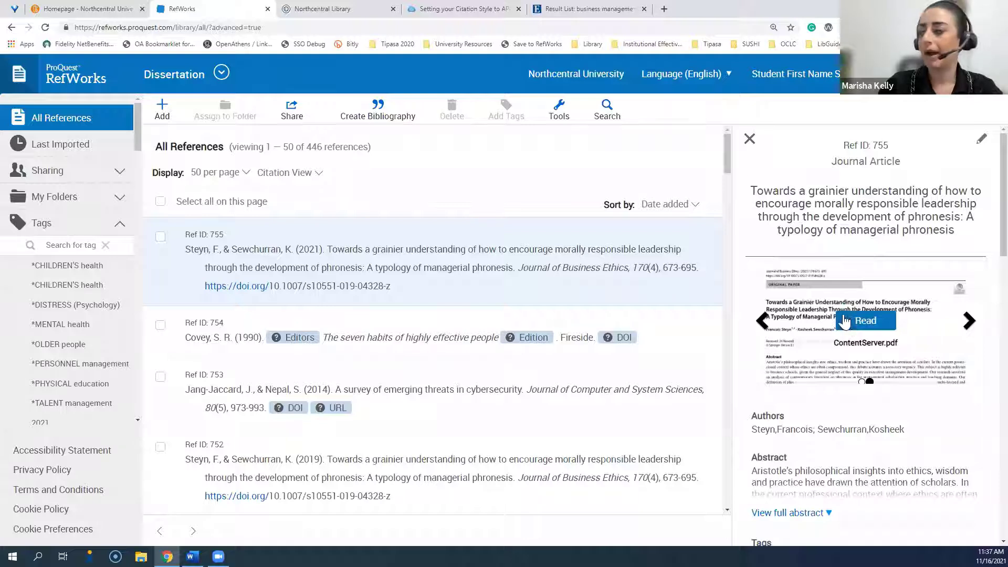
pyautogui.click(880, 327)
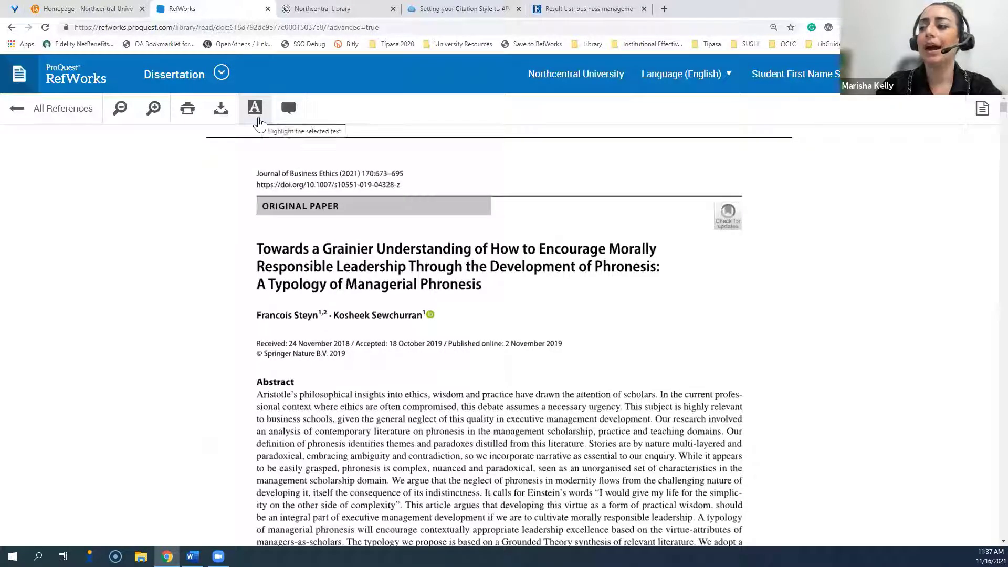
pyautogui.scroll(-6, 381, 355)
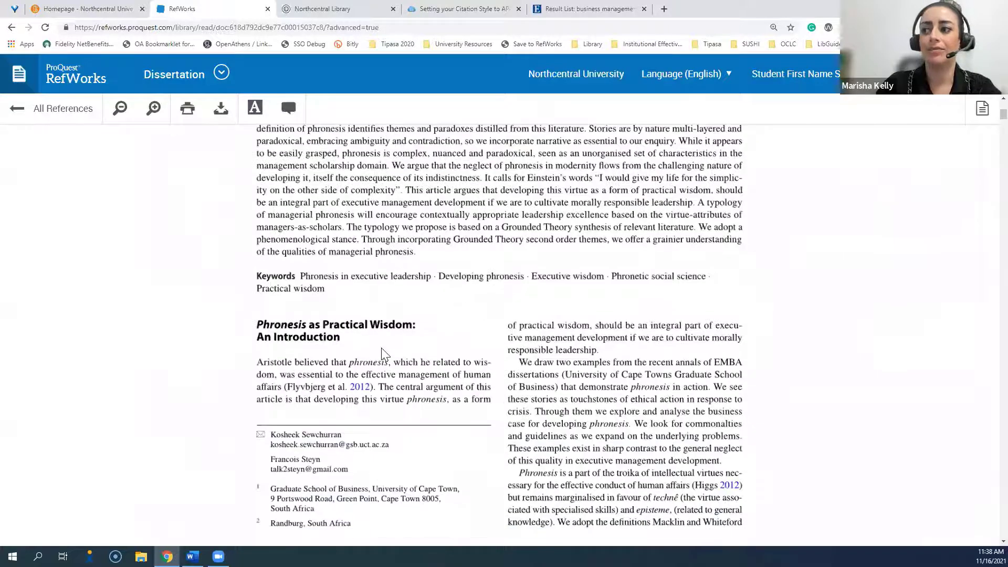
pyautogui.scroll(-2, 381, 354)
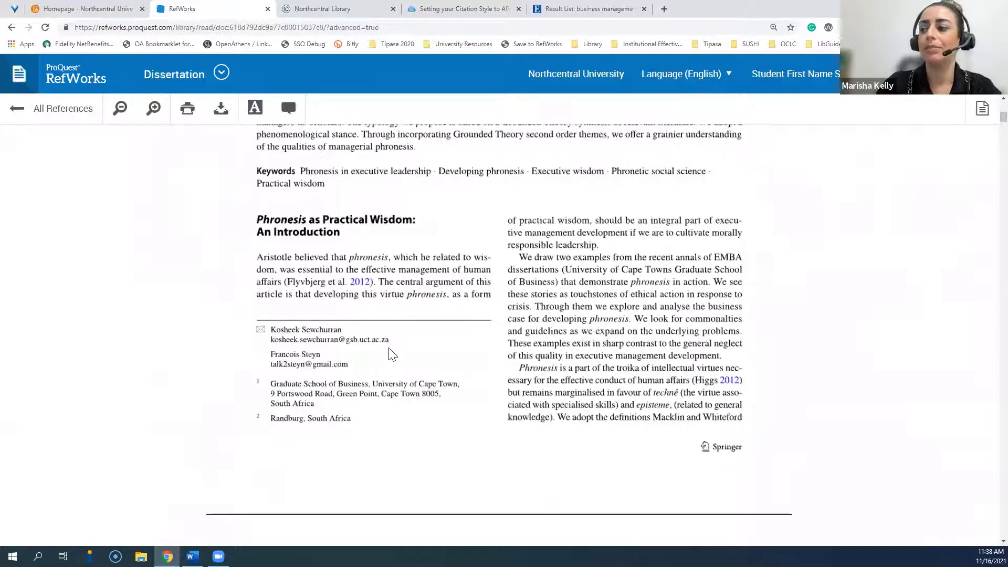
pyautogui.scroll(-6, 393, 355)
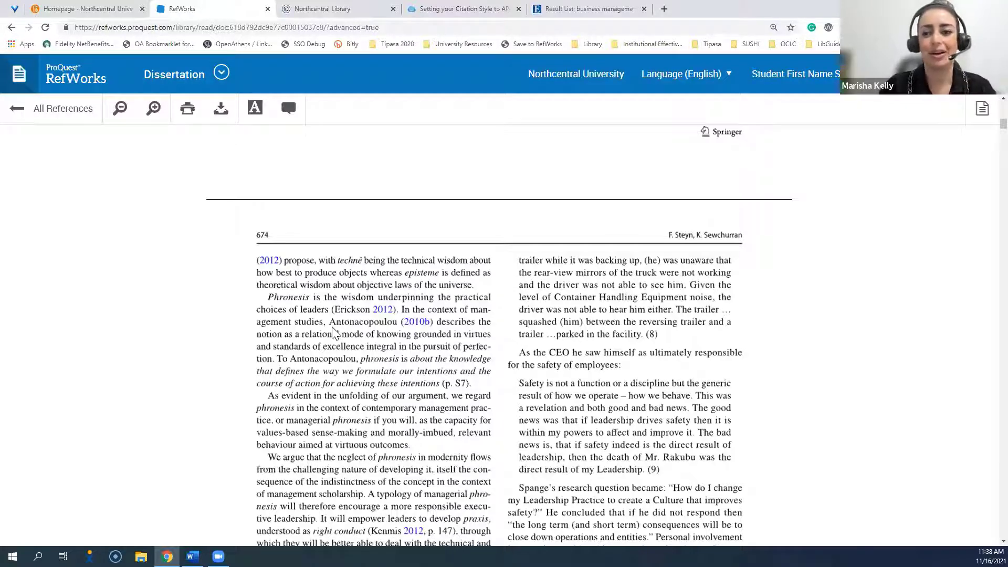
pyautogui.click(58, 121)
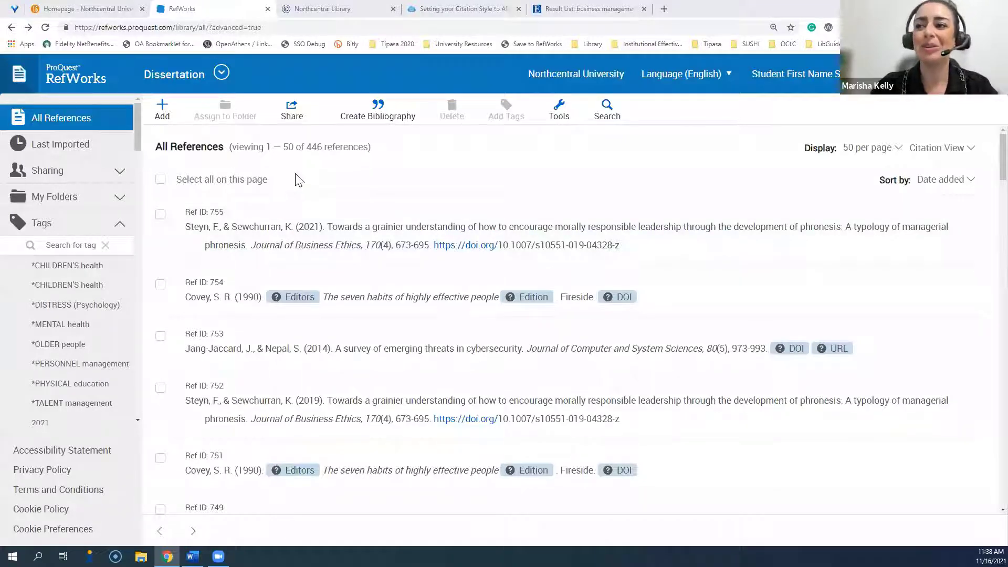
# Show the deleted references and select the one titled "The experimental generation of interpersonal closeness".
pyautogui.scroll(-10, 39, 306)
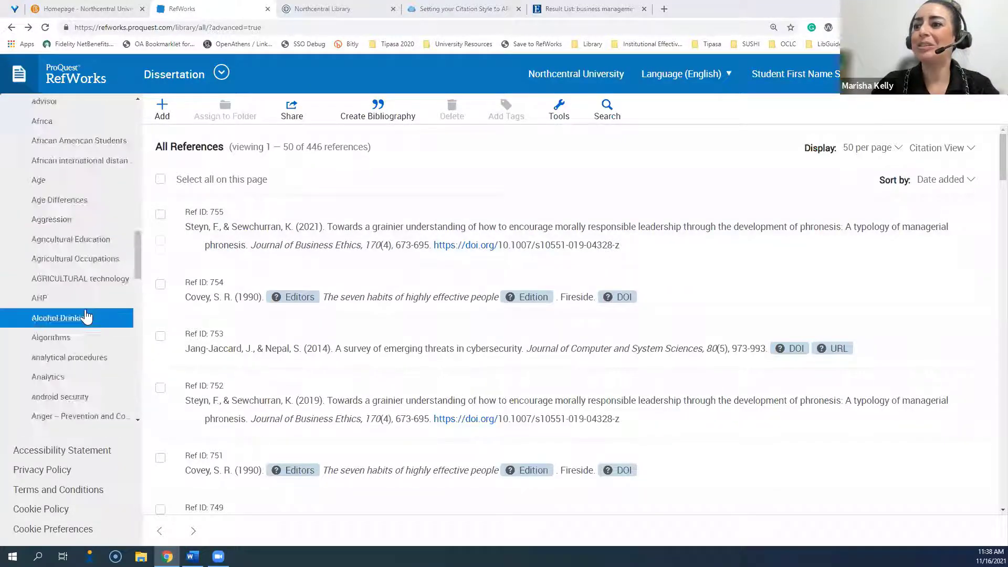
pyautogui.scroll(-10, 87, 316)
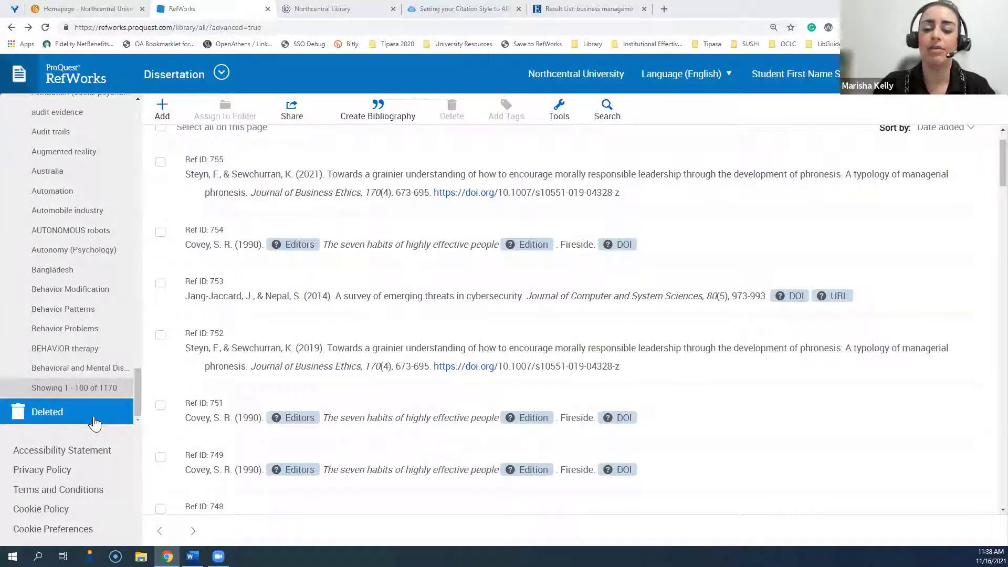
pyautogui.click(94, 422)
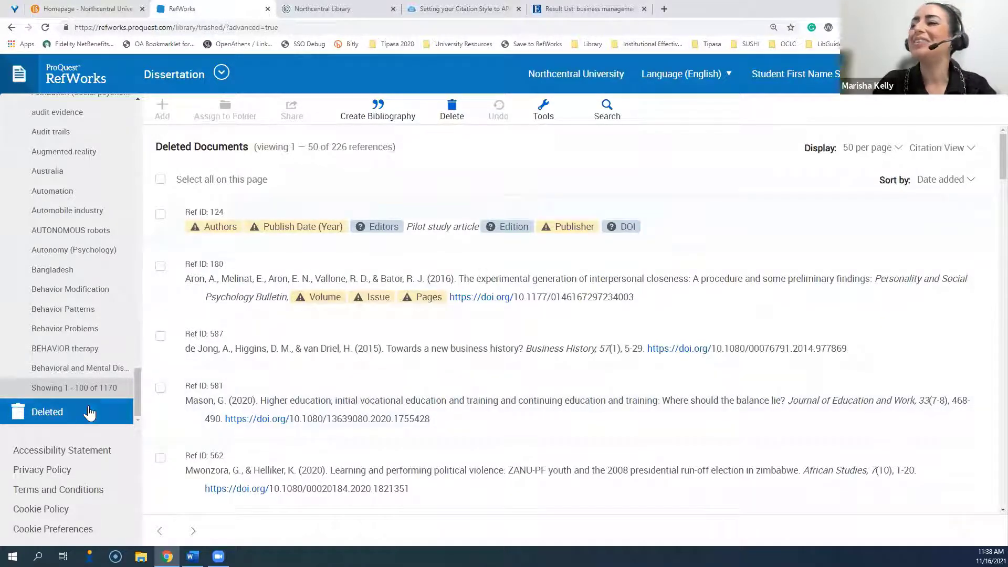
pyautogui.click(160, 266)
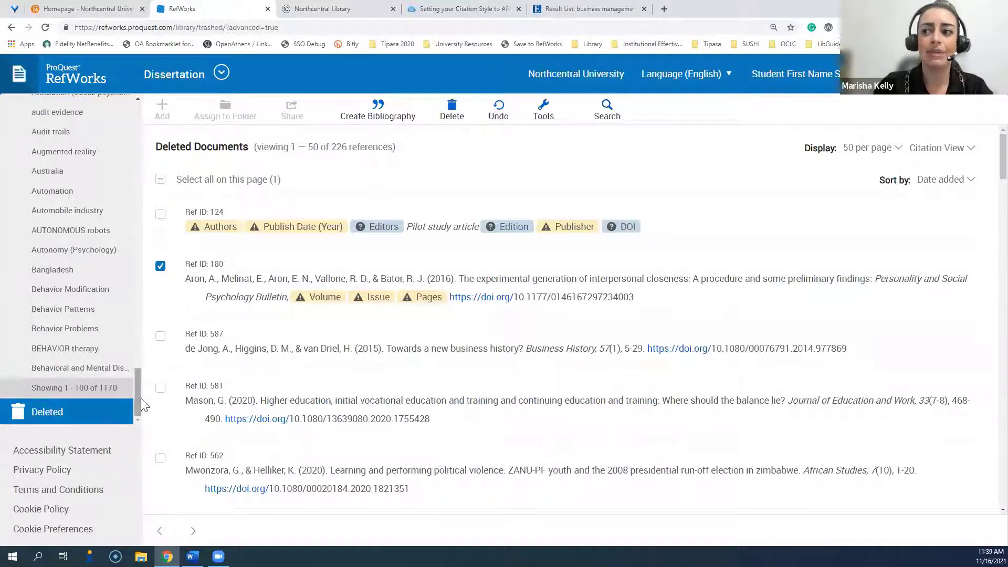
pyautogui.moveTo(139, 407); pyautogui.dragTo(139, 118)
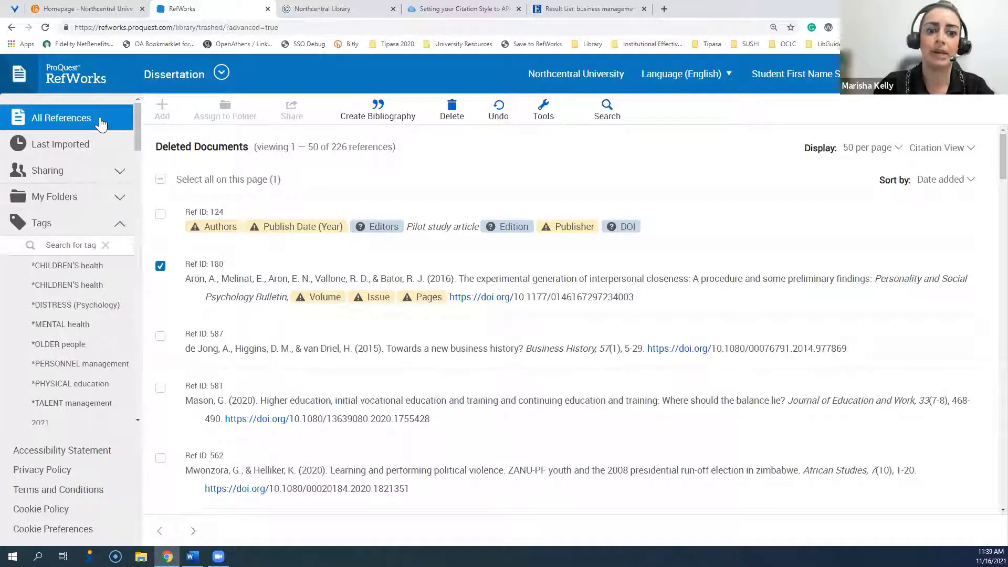
# Return to all references, view the choices for adding a reference, and dismiss them.
pyautogui.click(101, 119)
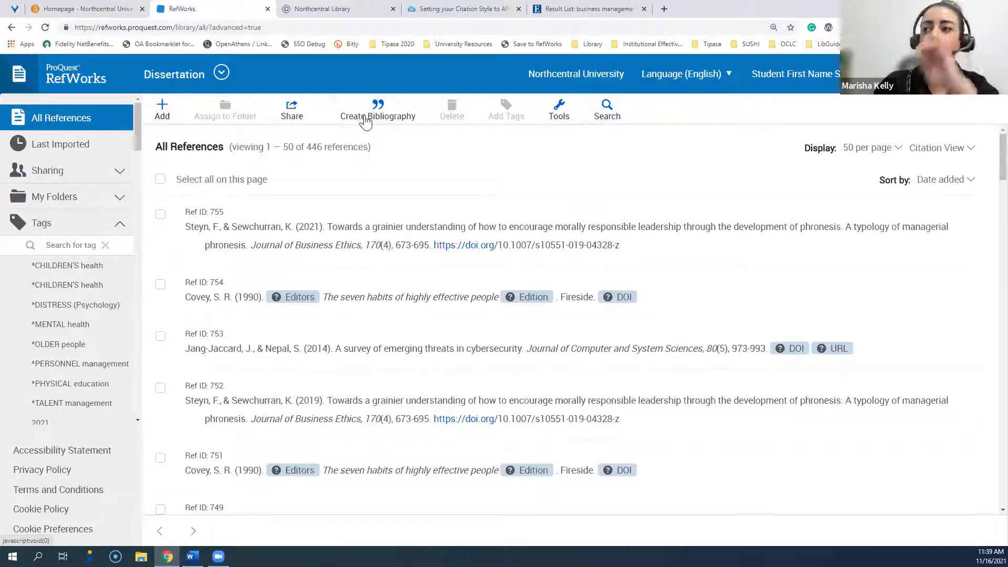
pyautogui.click(165, 115)
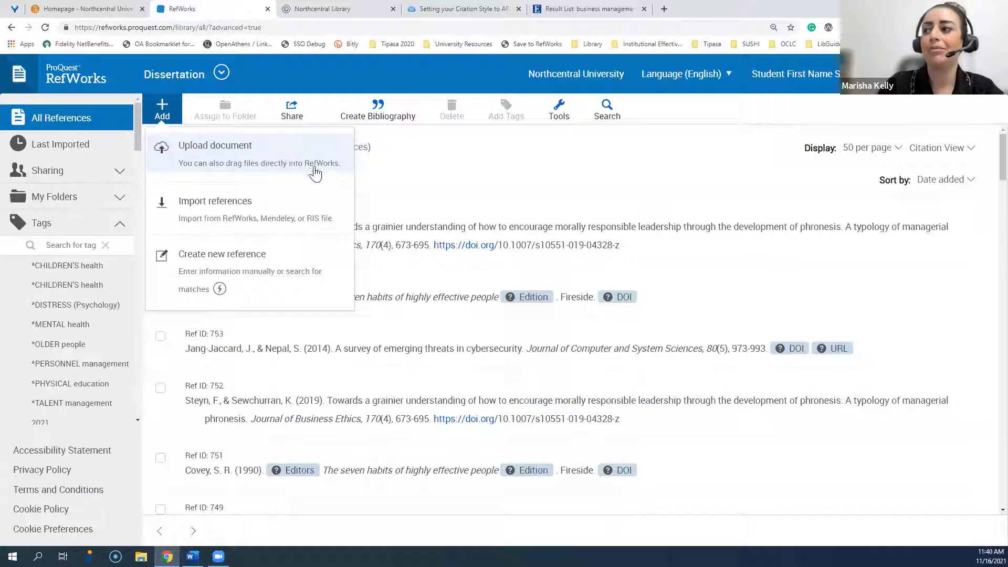
pyautogui.click(418, 181)
# Open reference 722, "Youth Reactions to Bullying", for editing, review its tags, attachment and empty citation fields, and cancel.
pyautogui.scroll(-15, 420, 195)
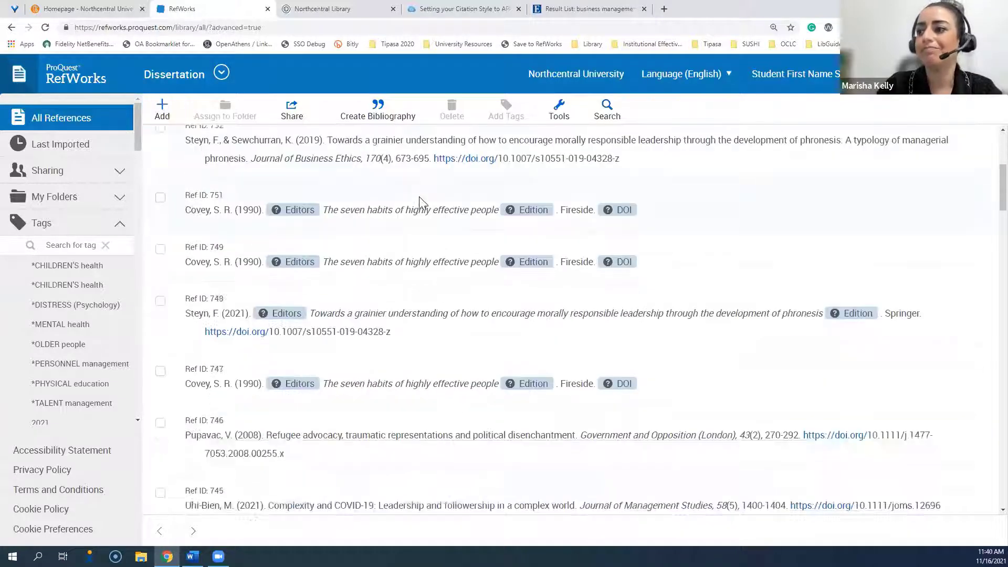
pyautogui.scroll(-12, 420, 202)
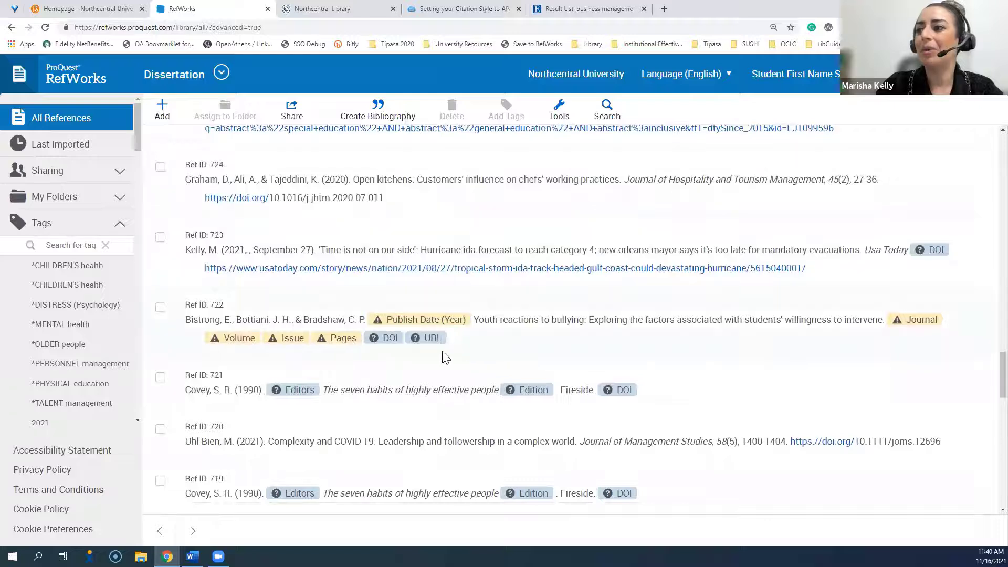
pyautogui.click(499, 342)
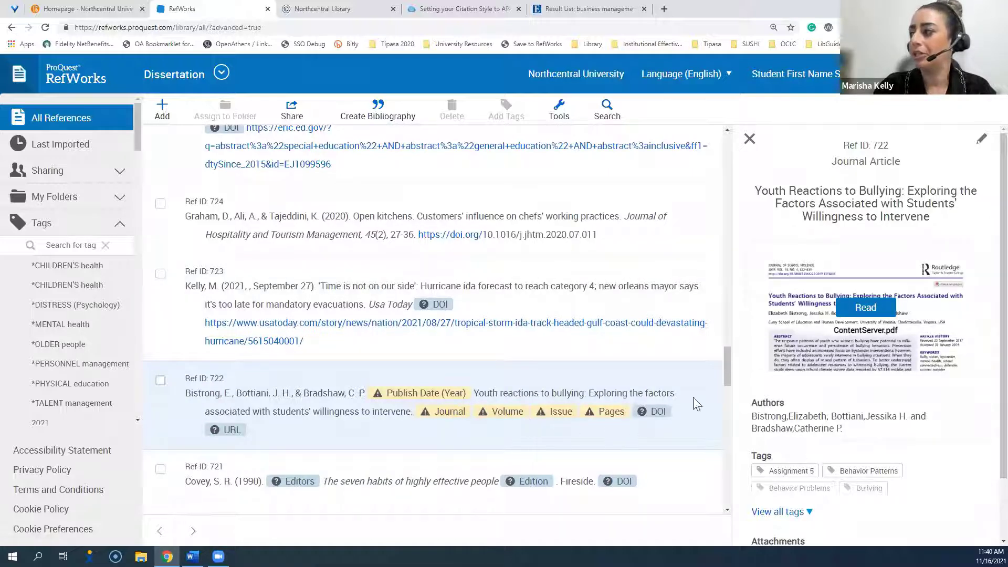
pyautogui.click(974, 152)
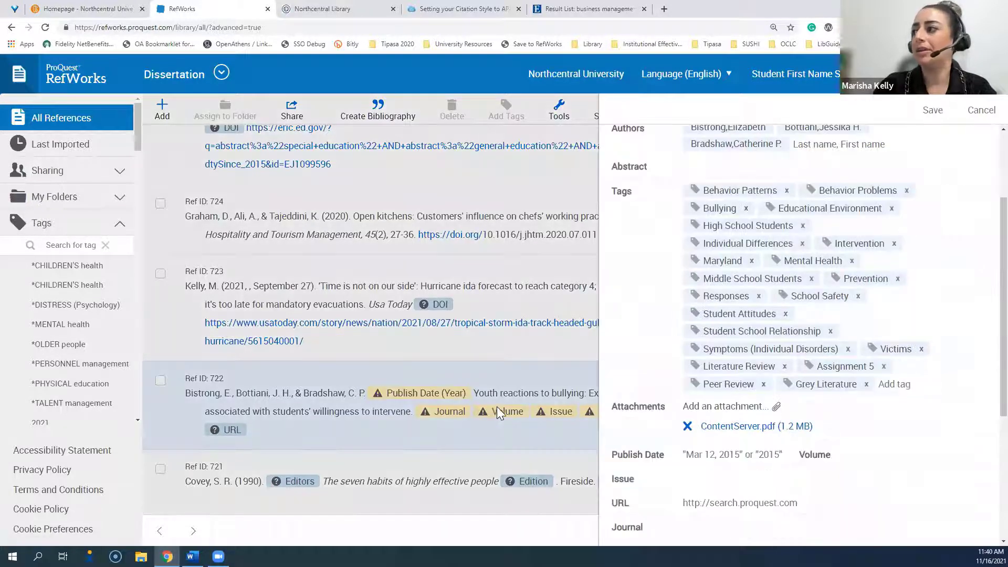
pyautogui.click(981, 110)
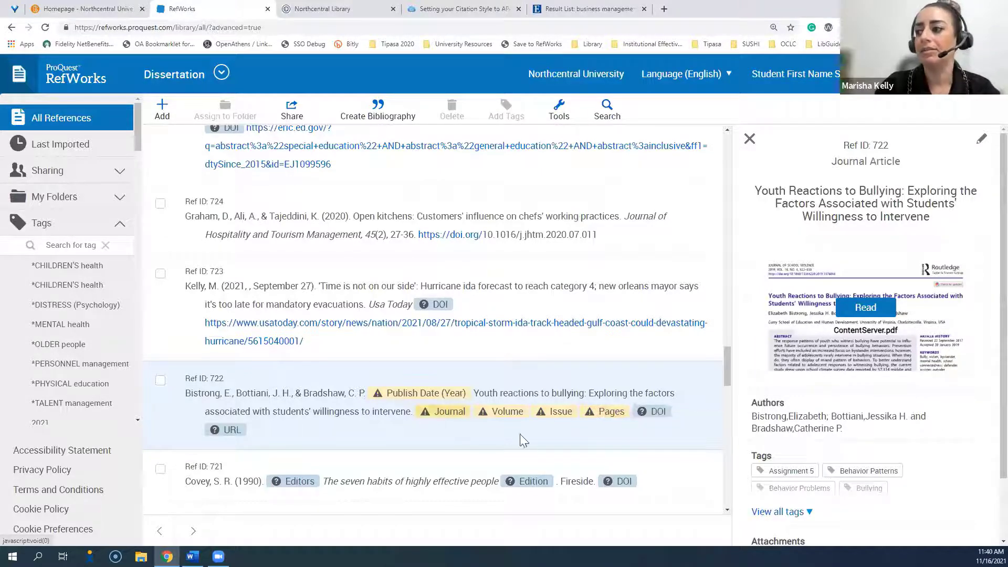
# Start a new manually created reference and set its reference type to Book.
pyautogui.click(175, 111)
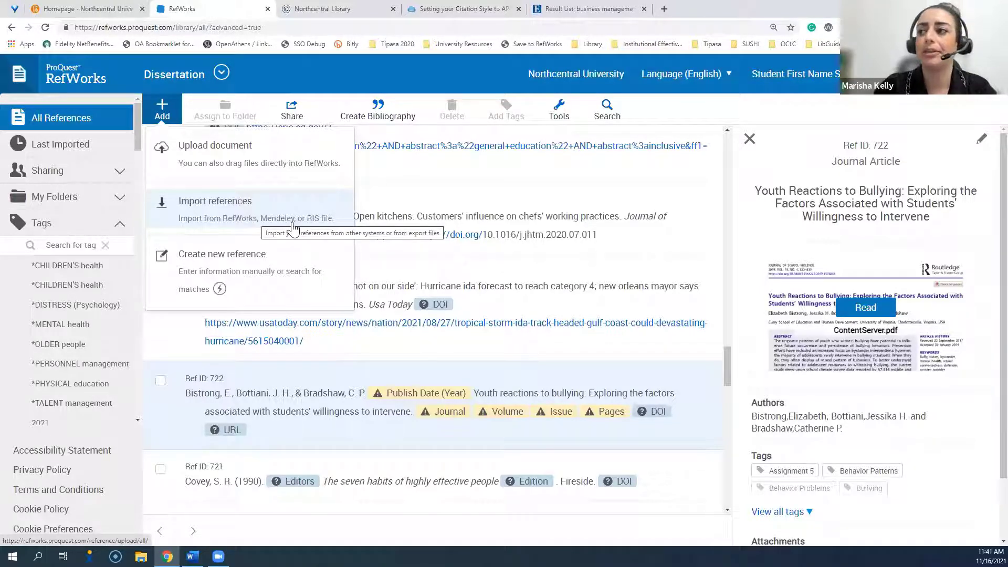
pyautogui.click(267, 268)
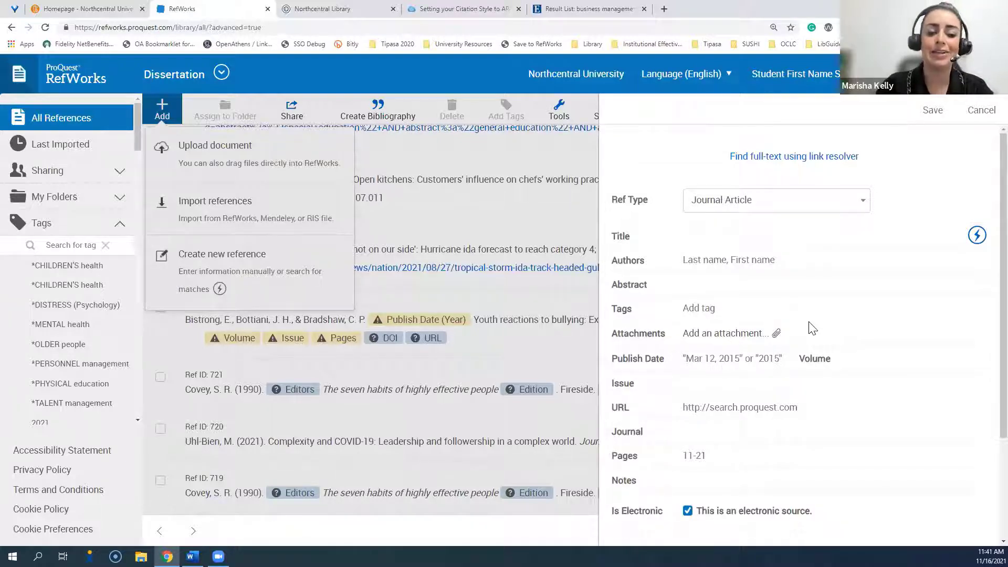
pyautogui.click(819, 207)
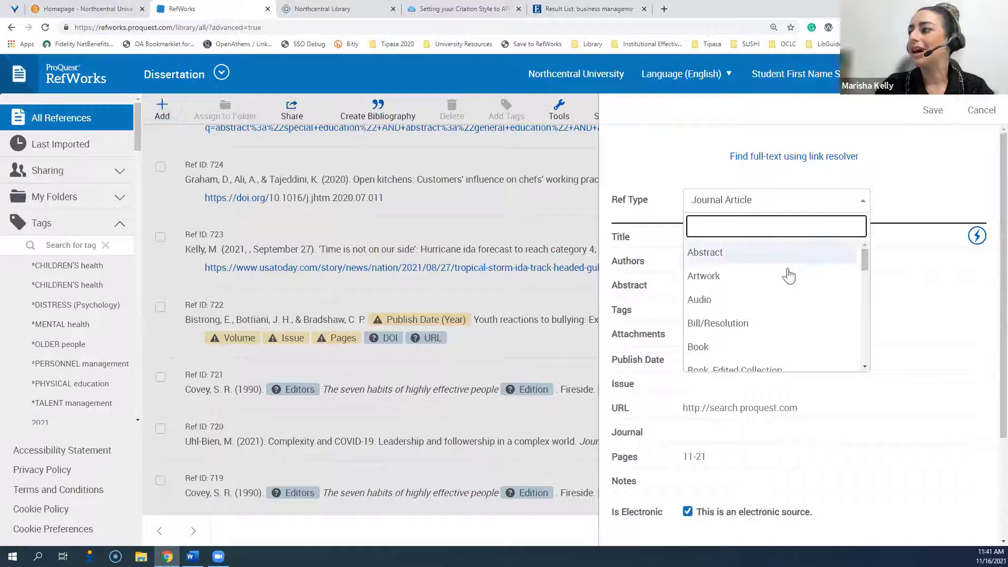
pyautogui.scroll(-1, 750, 297)
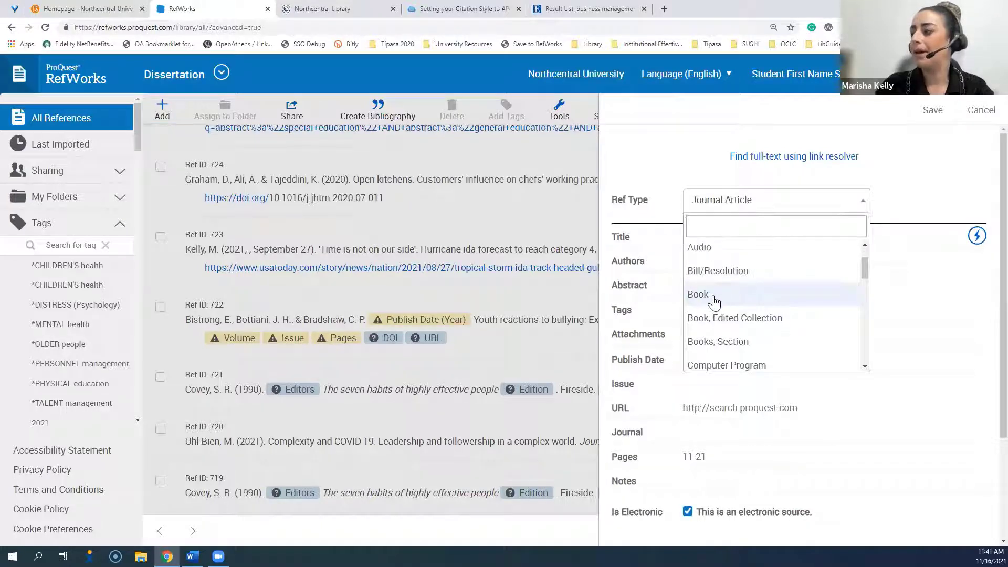
pyautogui.click(714, 299)
# Enter "The seven habits of highly effective people" as the book title of the new reference.
pyautogui.click(711, 240)
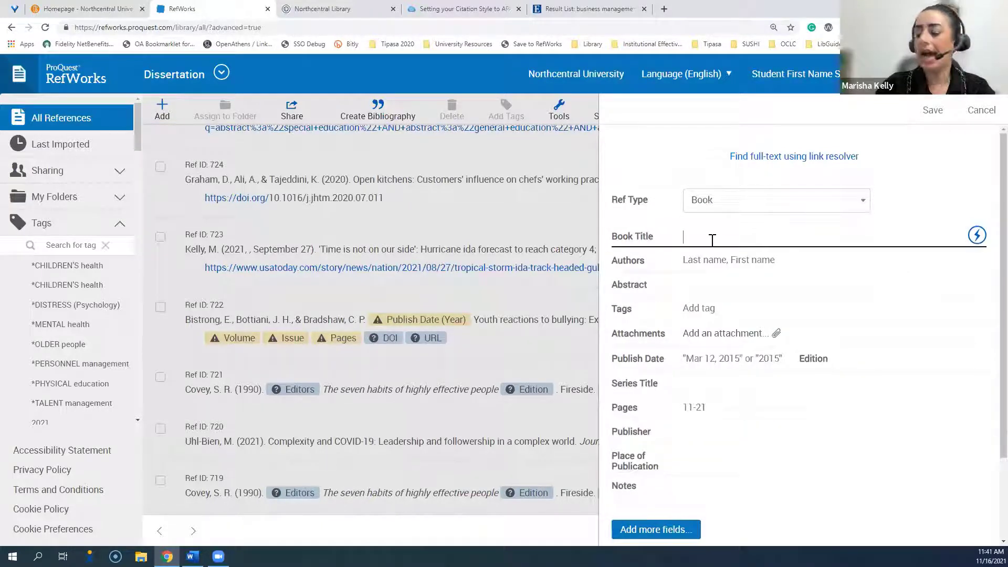
pyautogui.write('Te')
pyautogui.press('BackSpace')
pyautogui.press('BackSpace')
pyautogui.press('BackSpace')
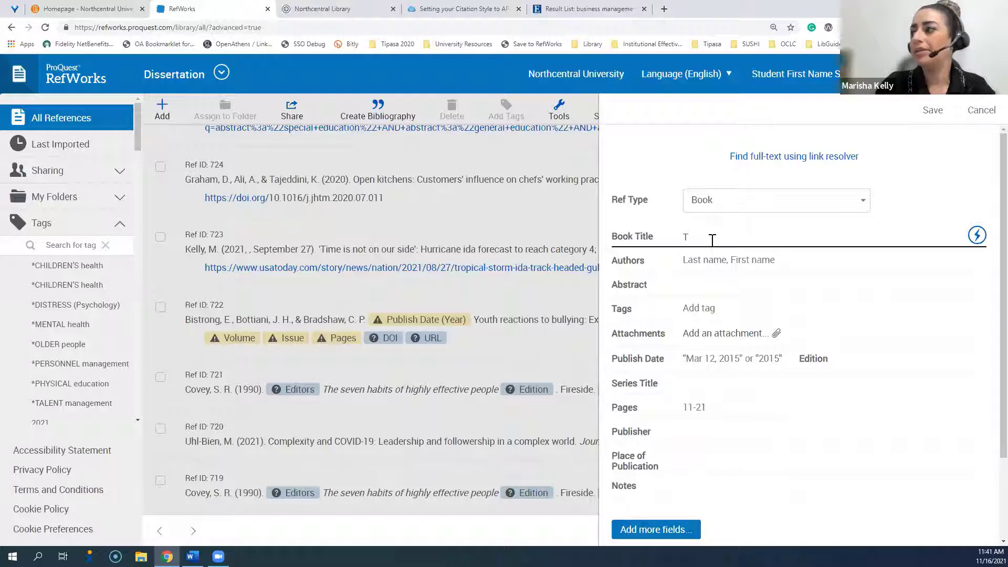
pyautogui.write('he seven habi')
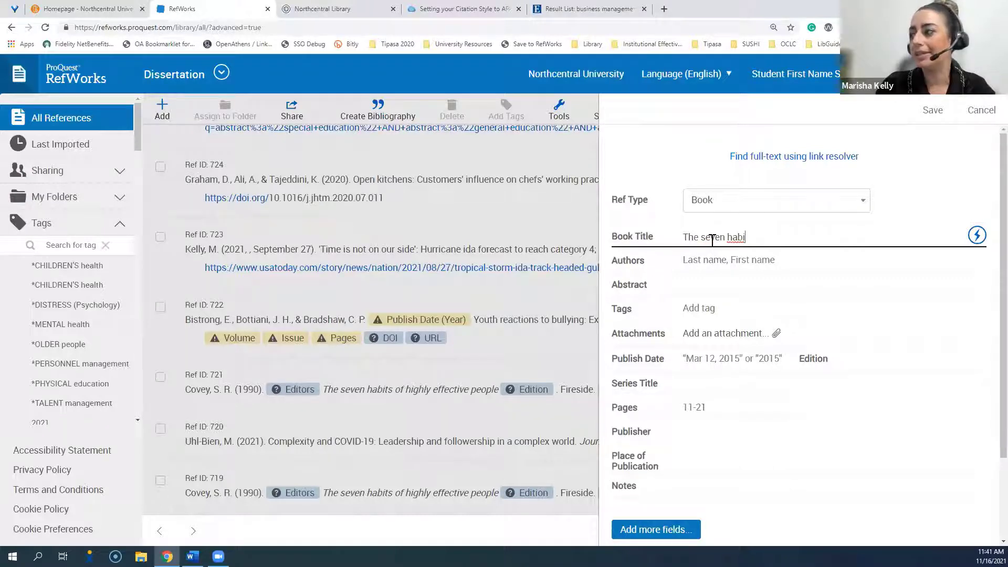
pyautogui.write('ts of highly')
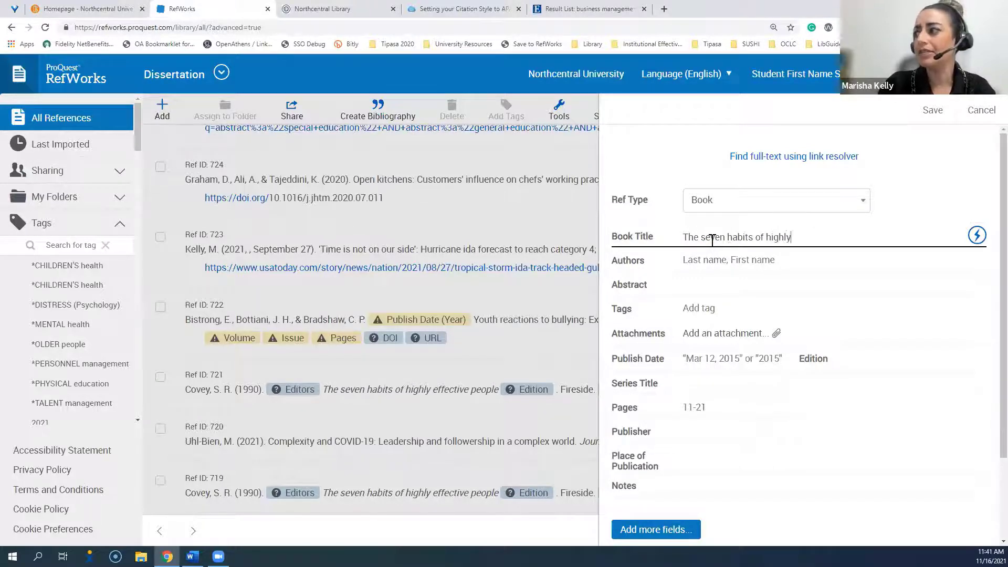
pyautogui.write(' effective people')
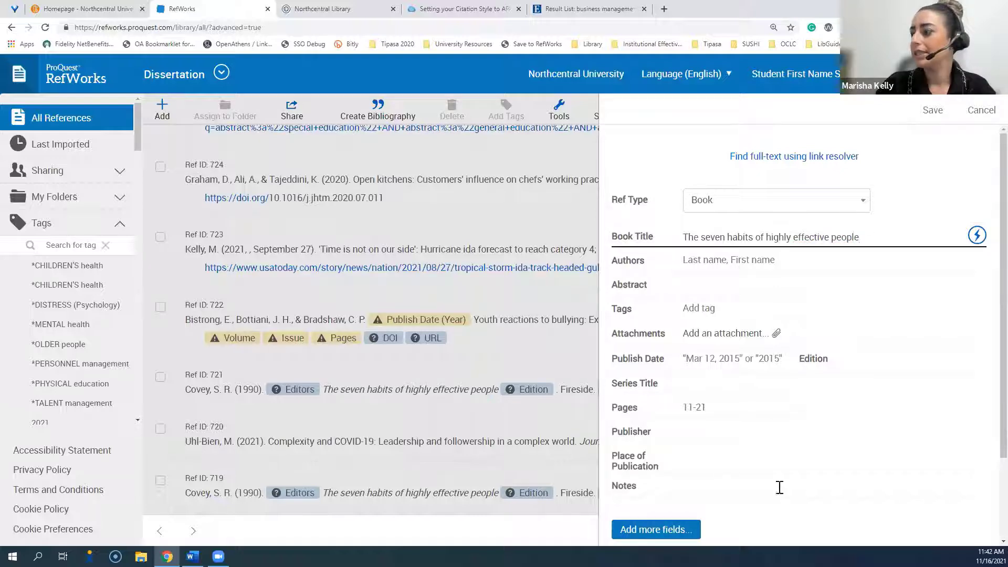
# Look up matches for the book title and fill in the reference from the 1990 Covey book.
pyautogui.scroll(-1, 871, 444)
pyautogui.scroll(-1, 871, 444)
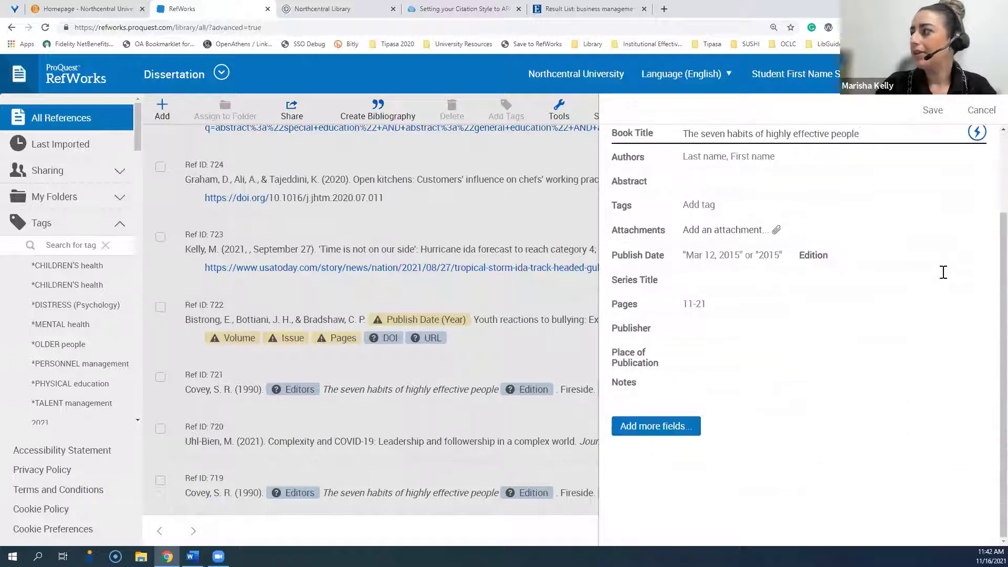
pyautogui.scroll(1, 958, 231)
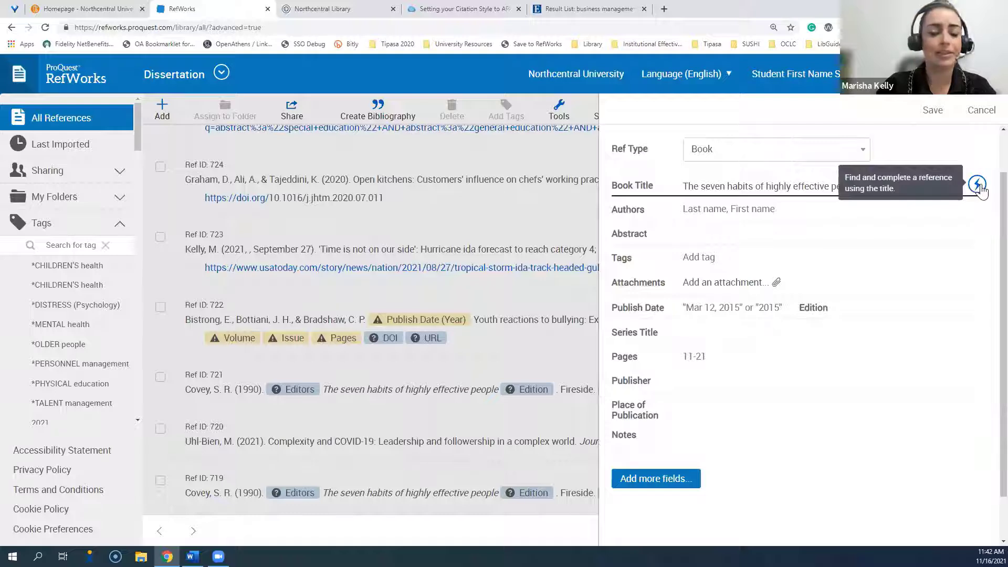
pyautogui.click(978, 186)
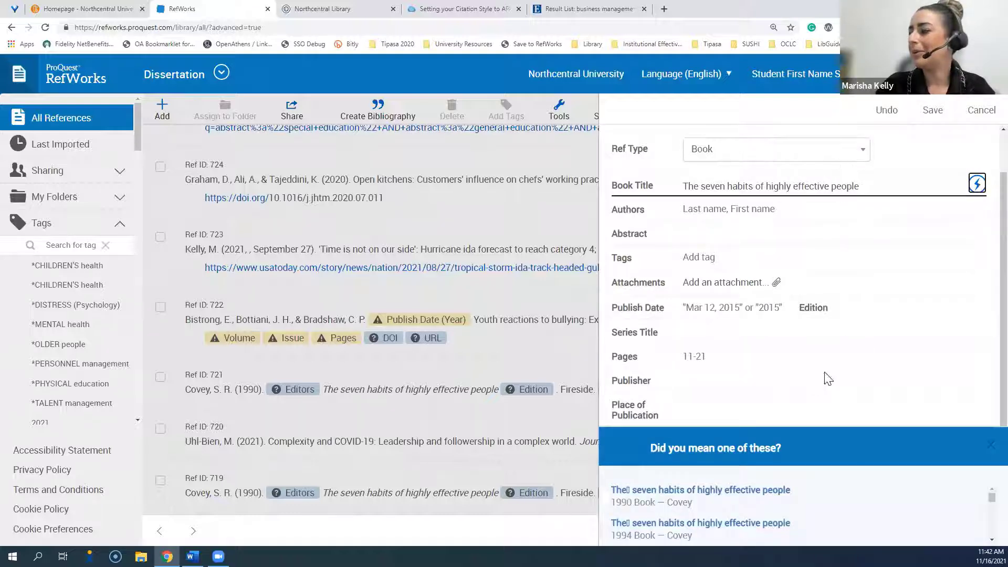
pyautogui.click(724, 502)
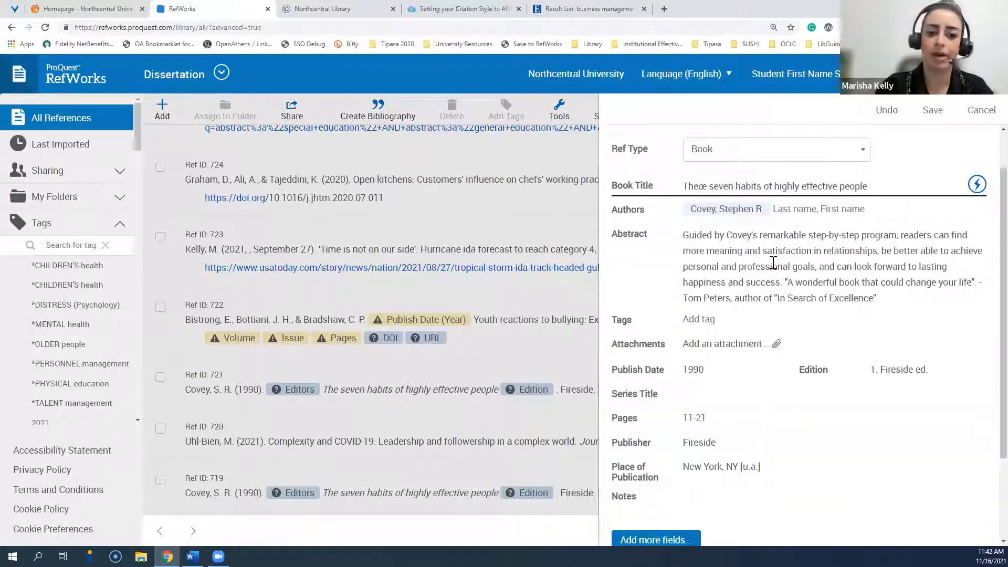
# Remove the stray characters after "The" in the book title and dismiss the suggested matches.
pyautogui.scroll(-2, 765, 362)
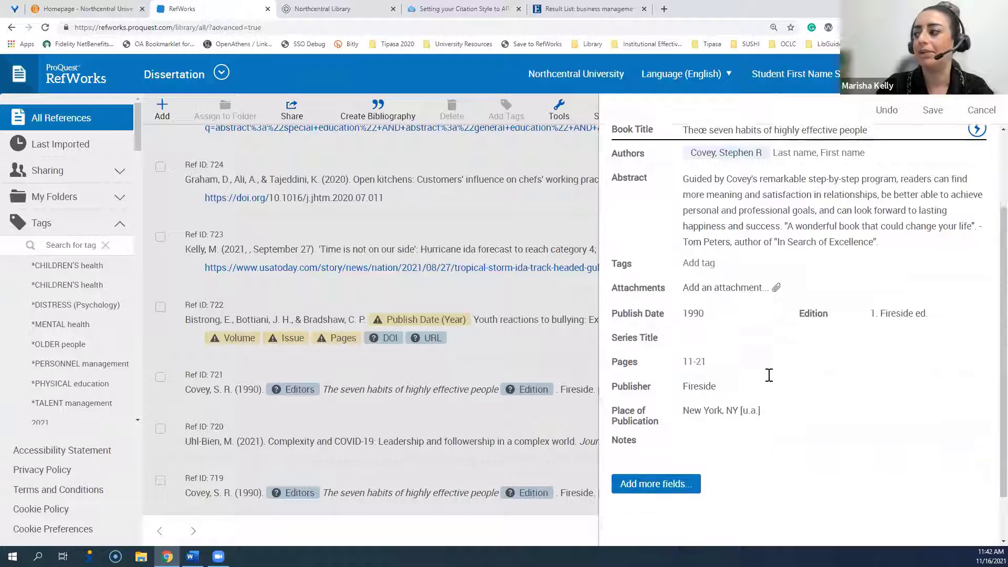
pyautogui.scroll(3, 766, 373)
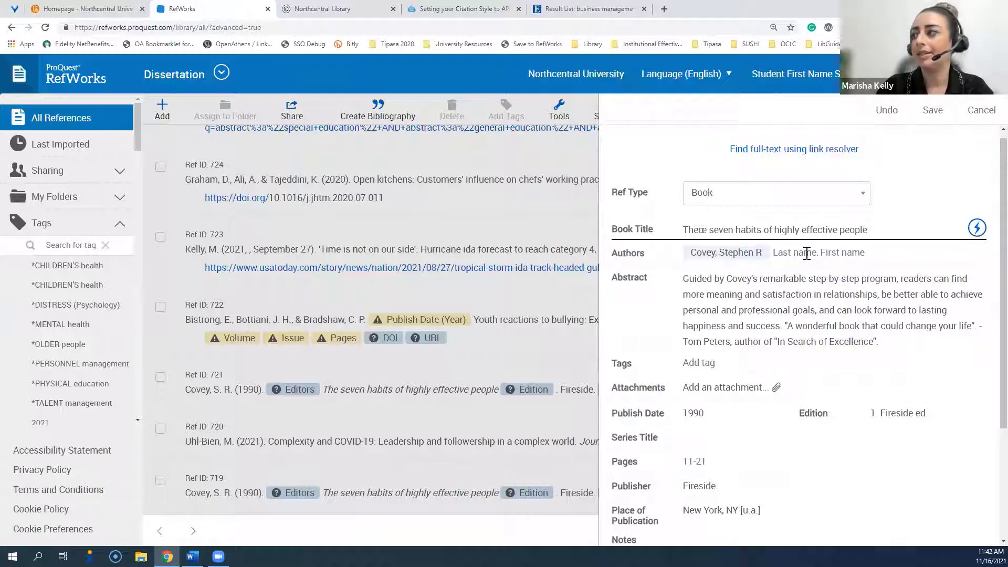
pyautogui.click(705, 230)
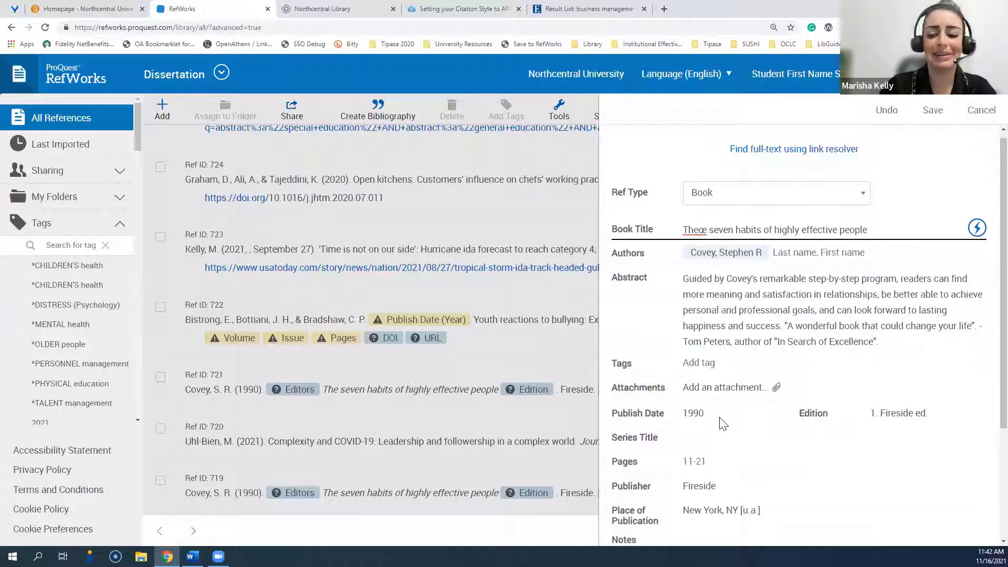
pyautogui.press('Delete')
pyautogui.press('Delete')
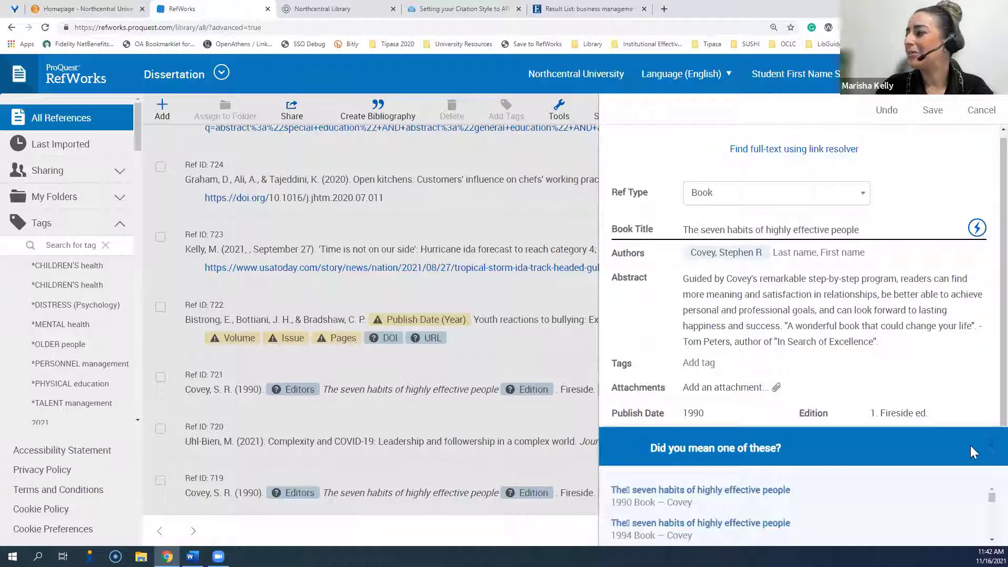
pyautogui.click(989, 450)
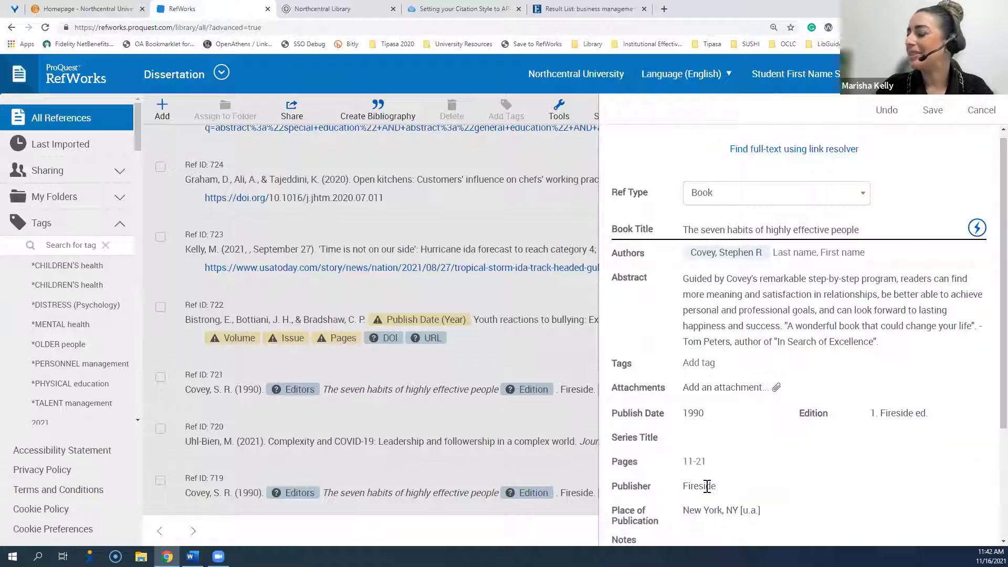
# Clear the edition and remove "[u.a.]" from the place of publication, leaving "New York, NY".
pyautogui.click(891, 408)
pyautogui.press('BackSpace')
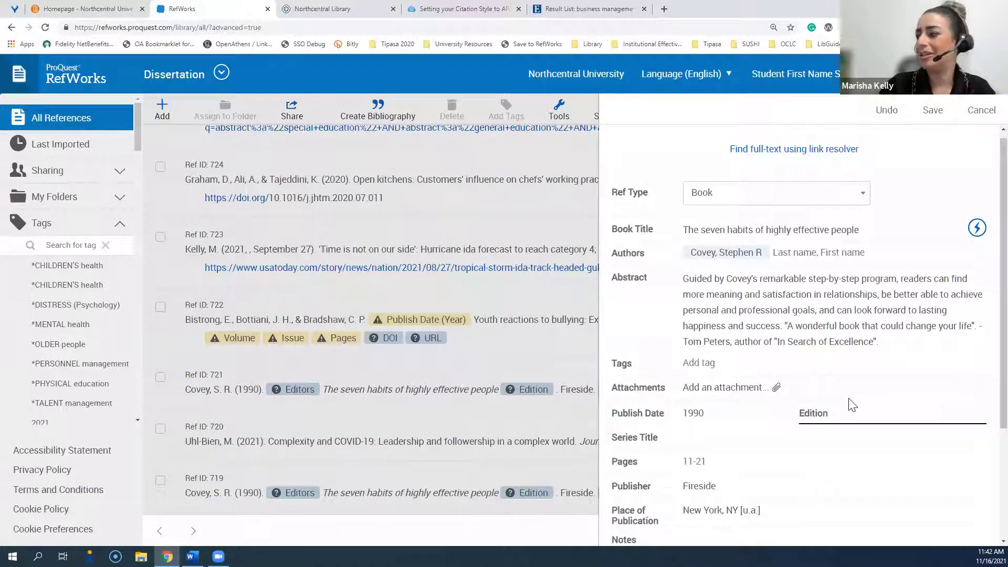
pyautogui.moveTo(740, 508); pyautogui.dragTo(830, 525)
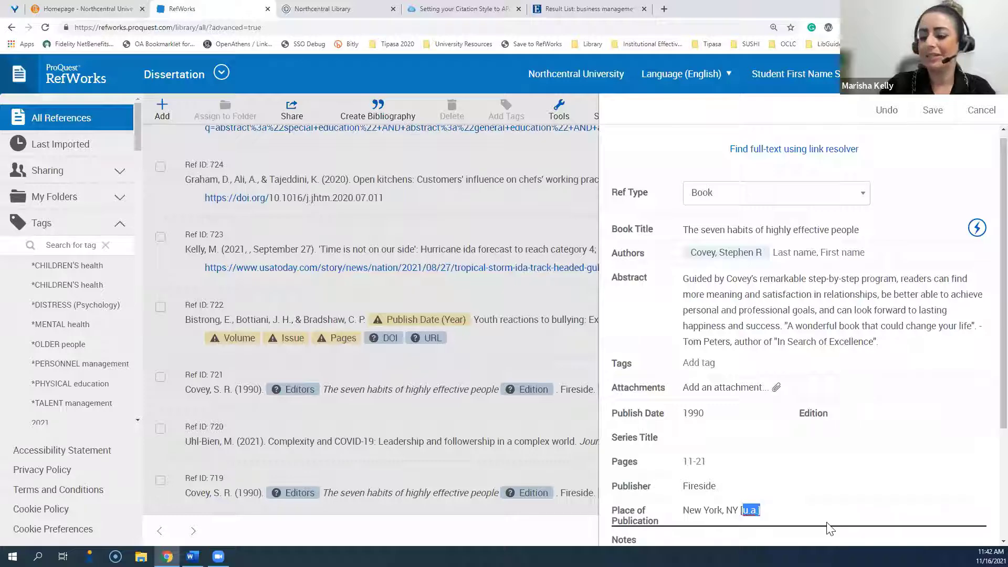
pyautogui.press('BackSpace')
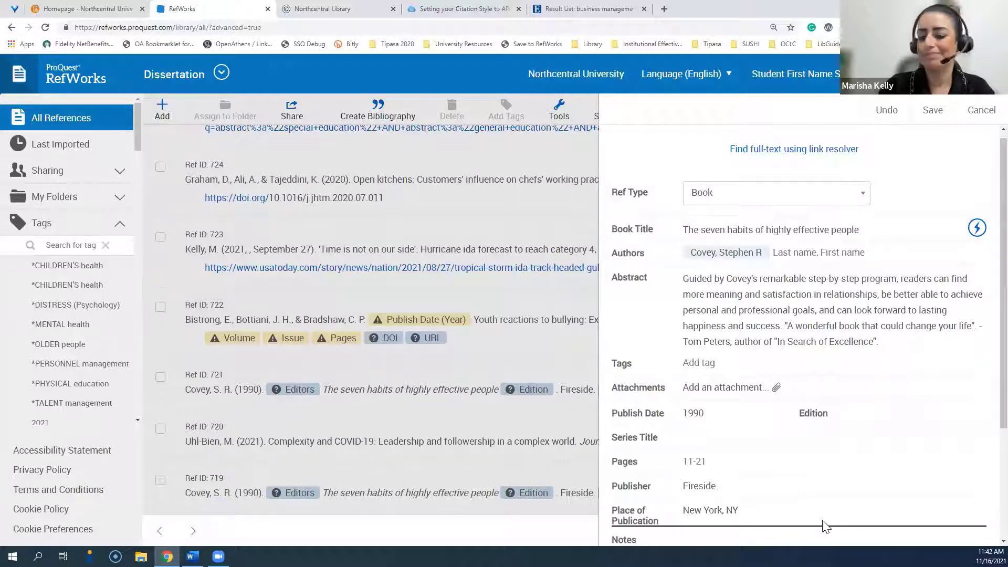
# Add the tags Leadership, Management and Book to the new book reference.
pyautogui.scroll(-3, 850, 417)
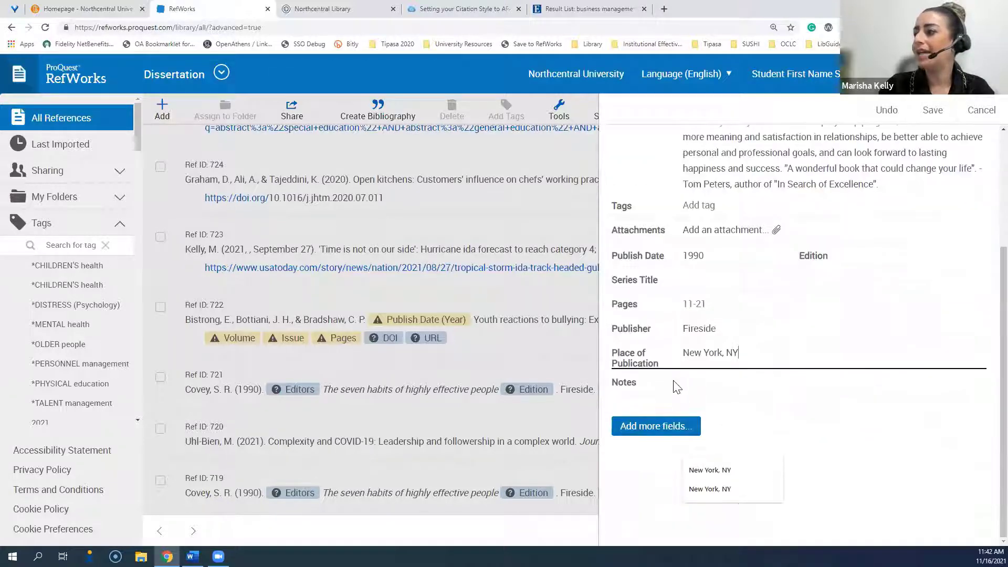
pyautogui.click(704, 207)
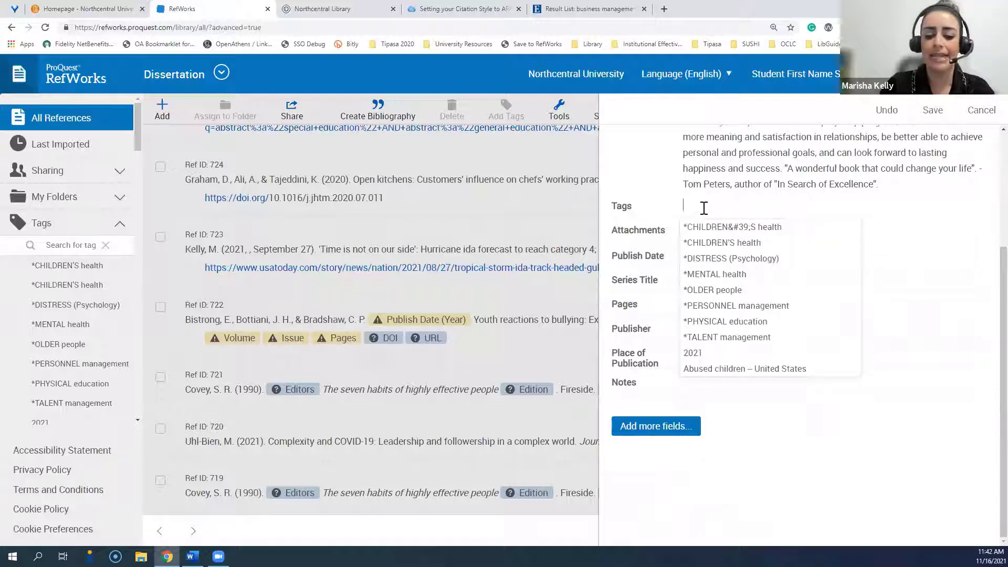
pyautogui.write('Leadership')
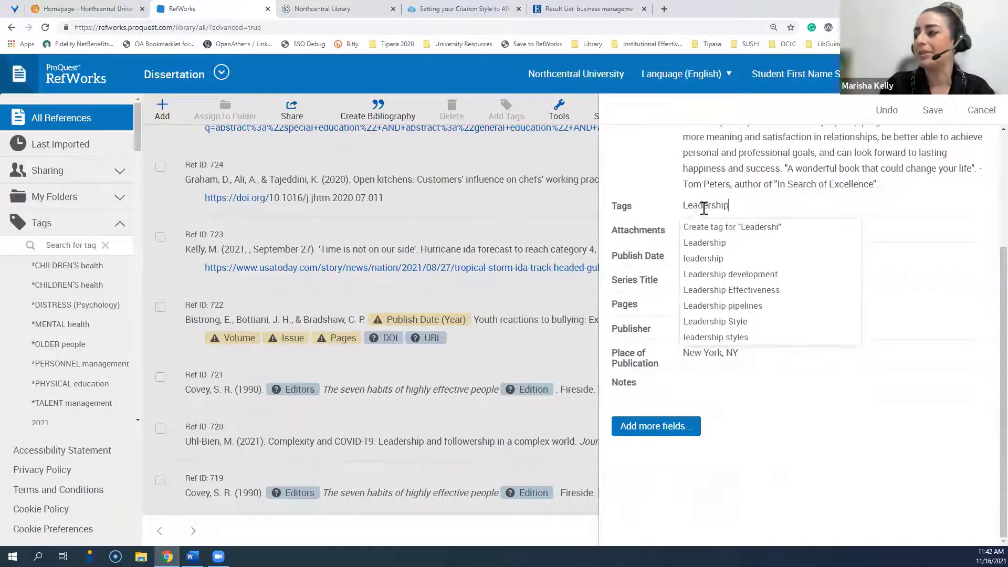
pyautogui.press('Return')
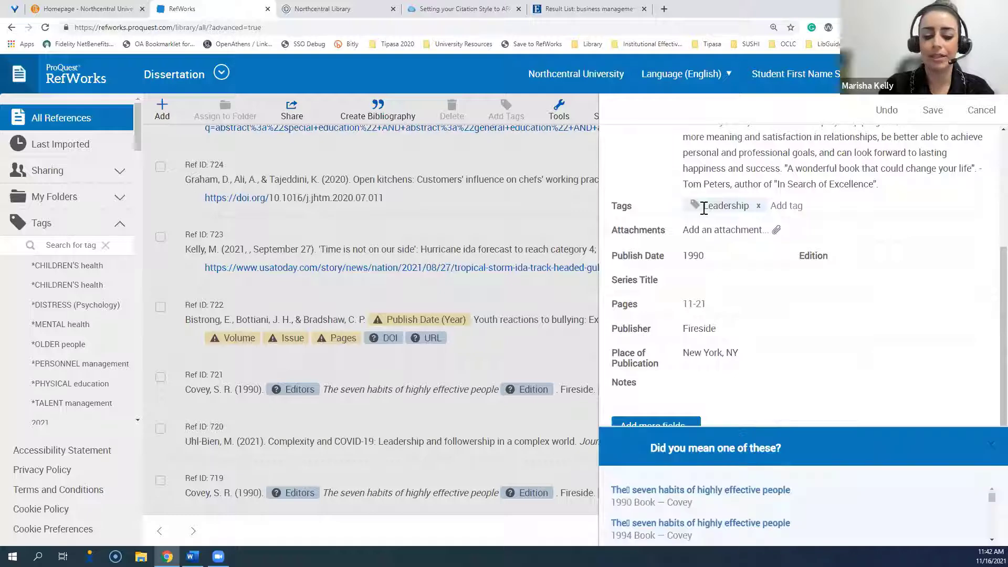
pyautogui.write('Man')
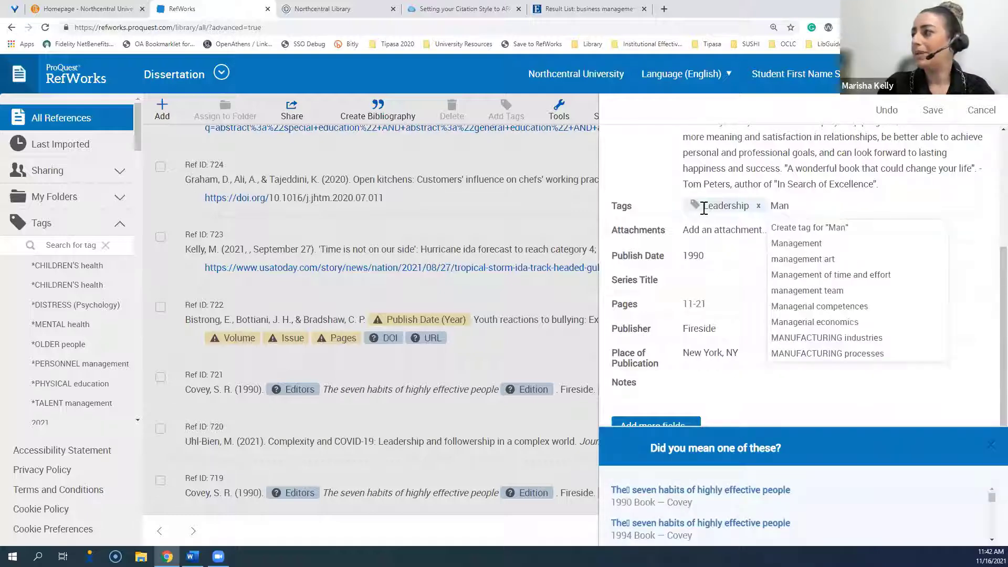
pyautogui.write('agement')
pyautogui.press('Return')
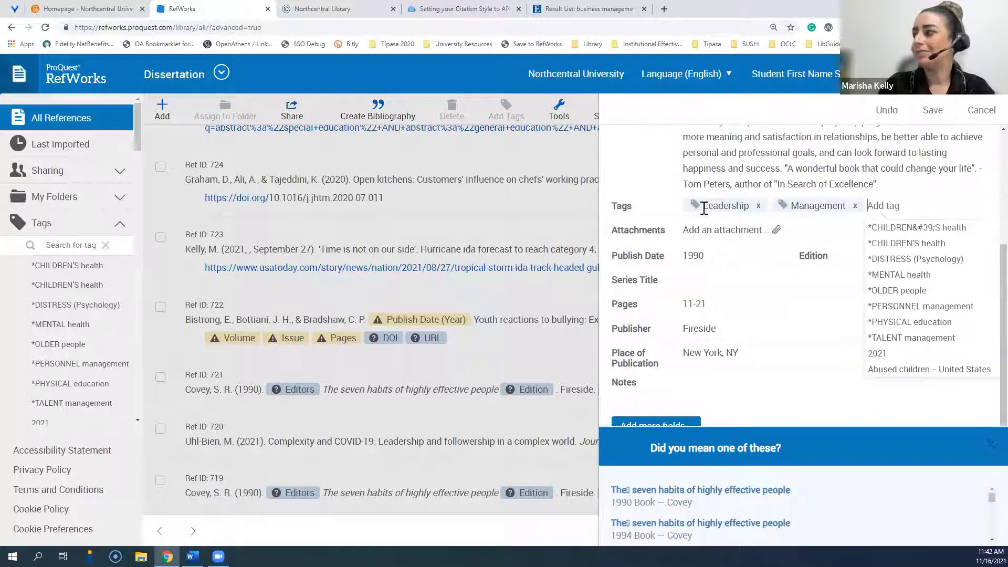
pyautogui.write('Book')
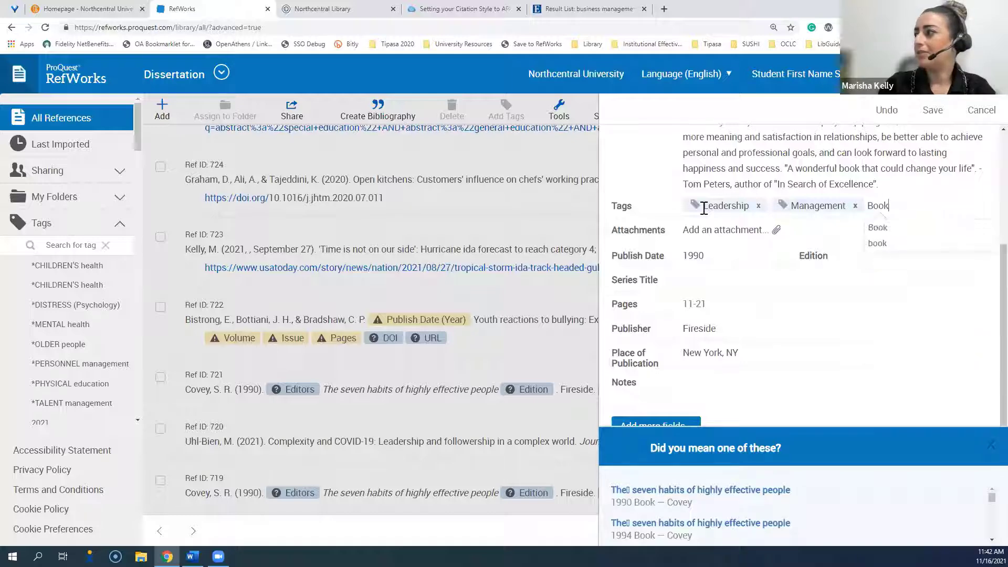
pyautogui.press('Return')
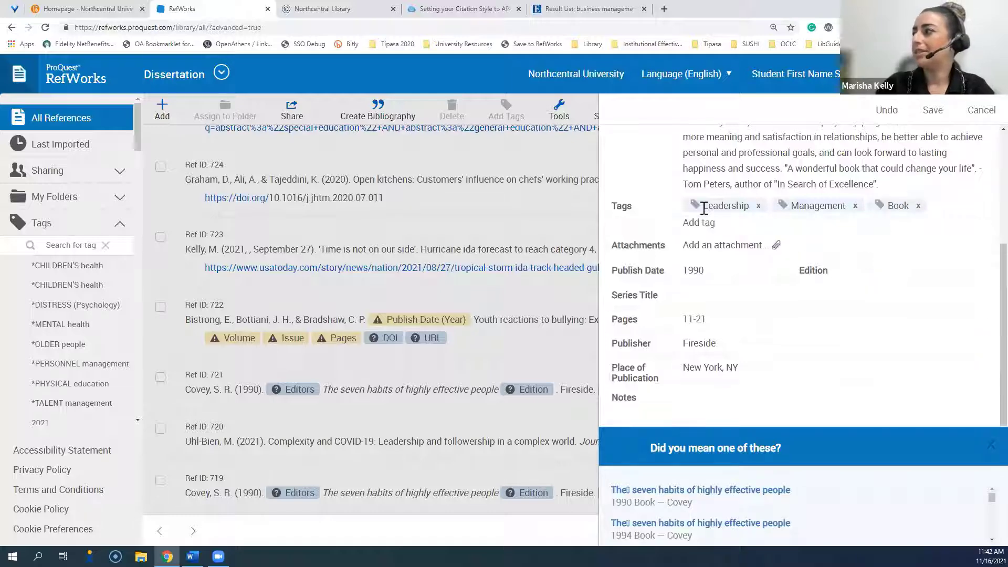
# Save the new book reference and show the last imported references.
pyautogui.click(938, 121)
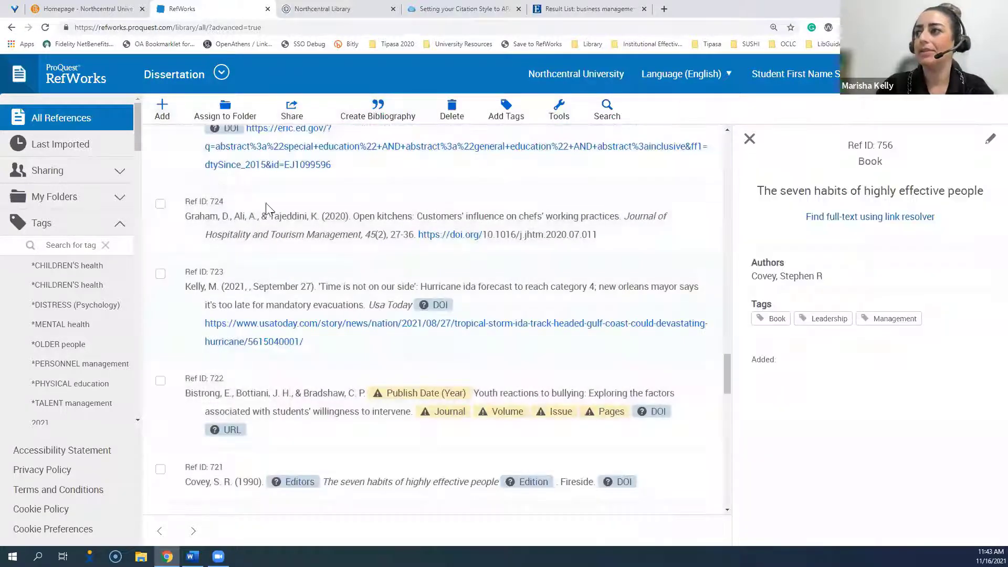
pyautogui.click(98, 154)
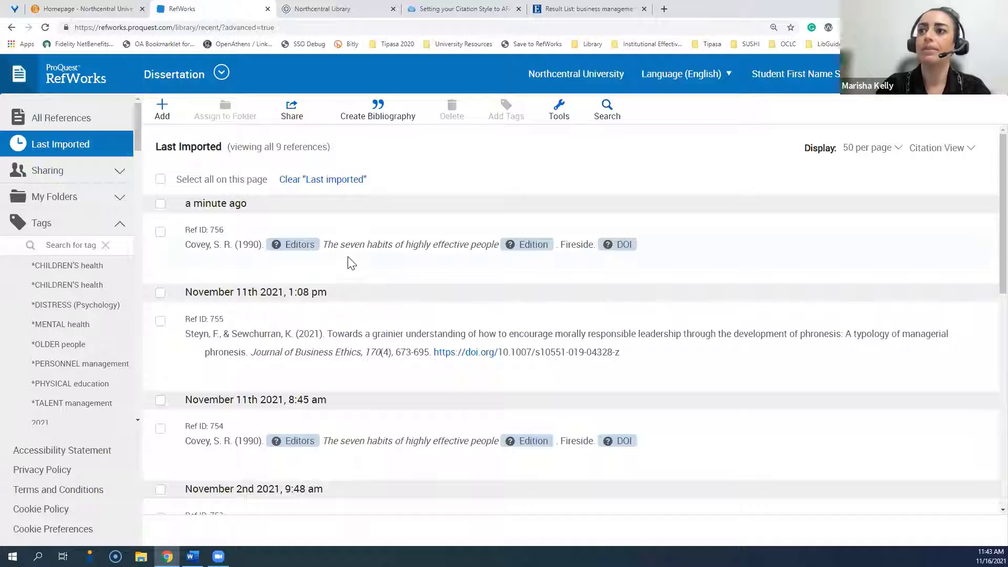
# Switch to the Roadrunner Search results for "business management AND leadership" and look through the first results.
pyautogui.click(596, 8)
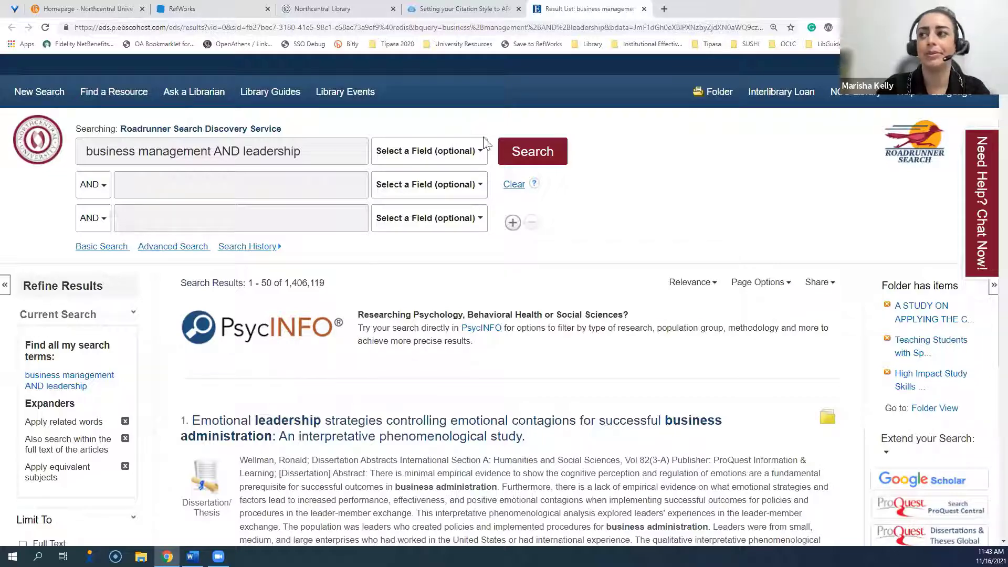
pyautogui.scroll(-2, 565, 205)
pyautogui.scroll(2, 566, 207)
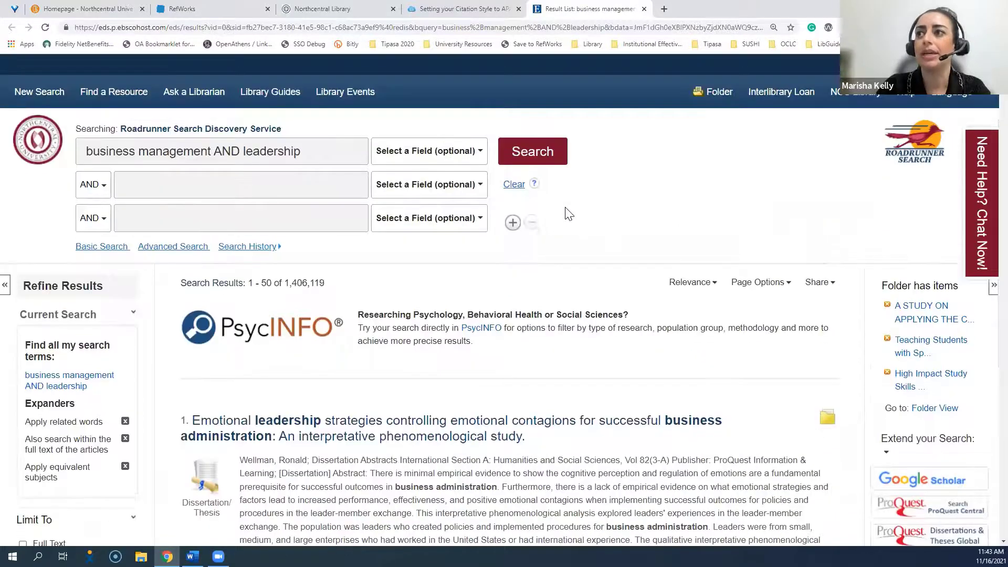
pyautogui.scroll(-9, 567, 213)
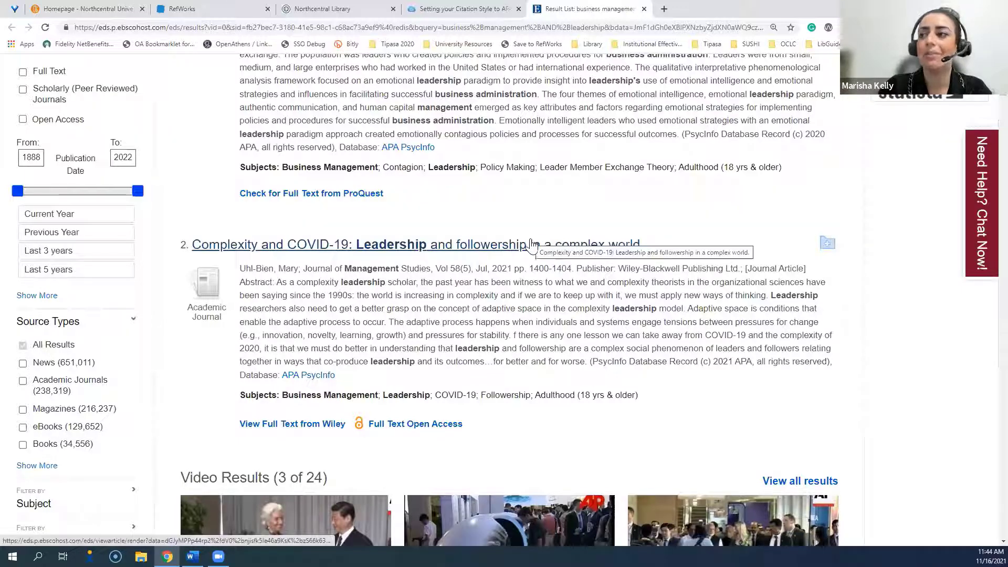
pyautogui.scroll(7, 531, 244)
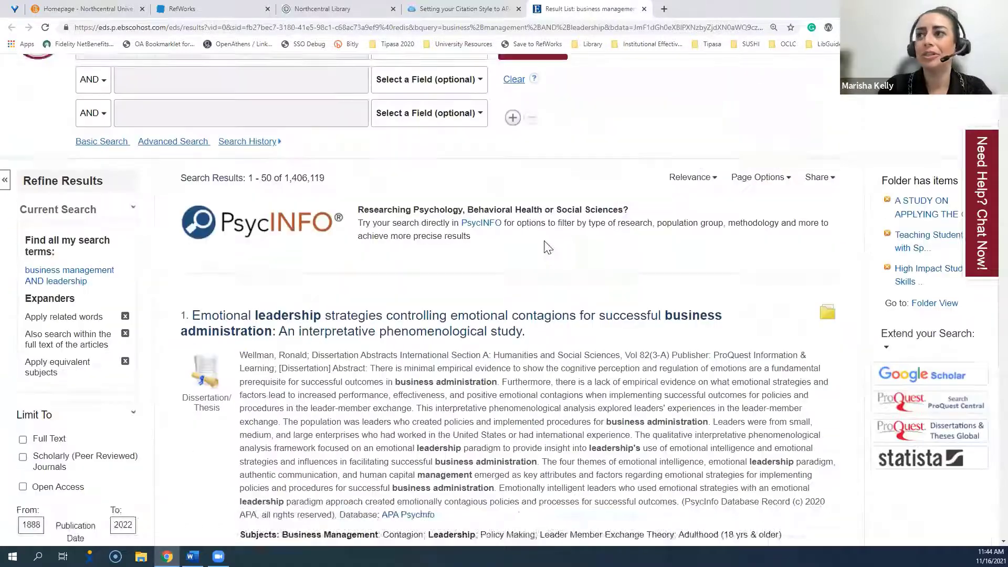
# Open the record for "Complexity and COVID-19: Leadership and followership in a complex world" from the search results.
pyautogui.scroll(1, 546, 246)
pyautogui.scroll(-7, 543, 243)
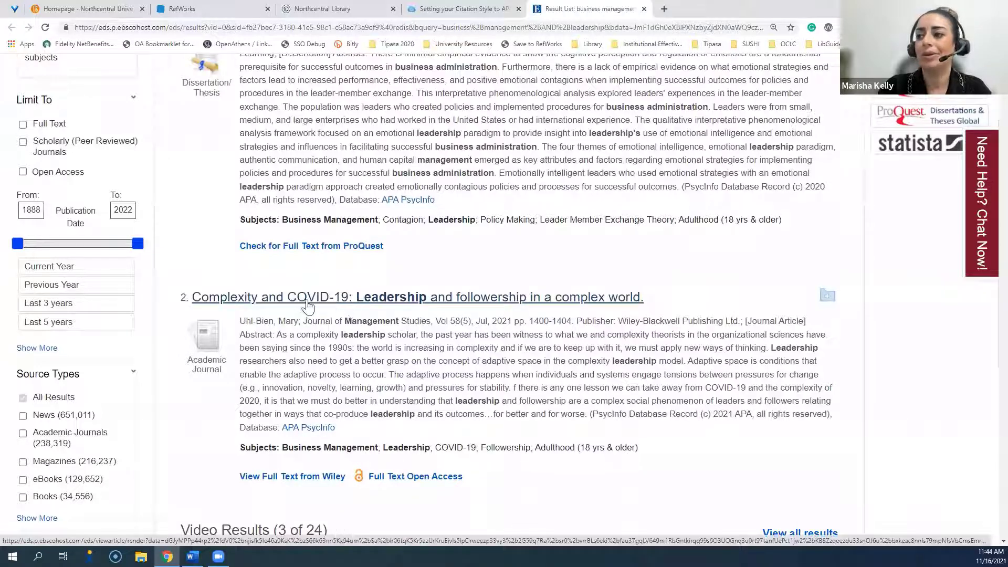
pyautogui.click(270, 304)
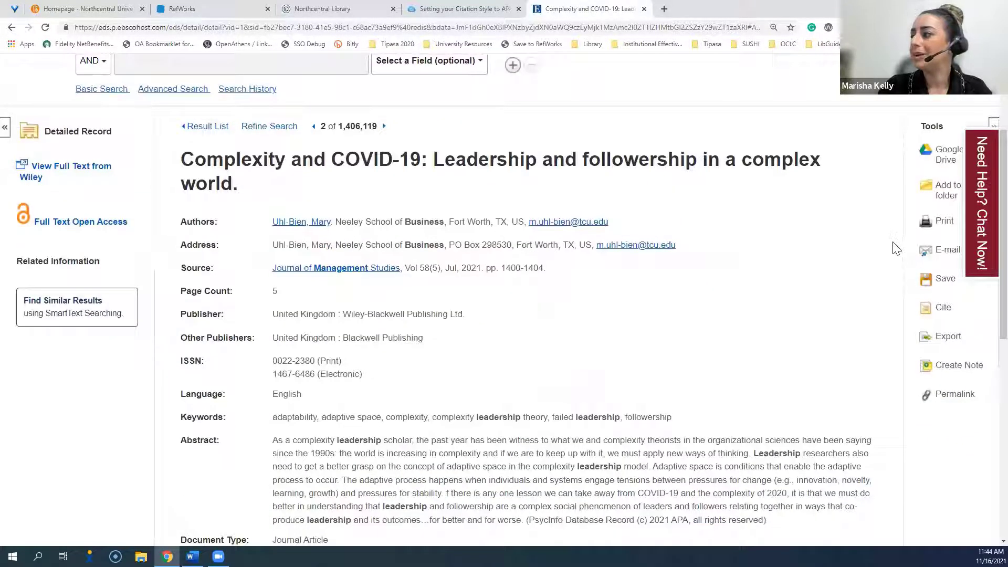
# Show the article's citation formats and examine the APA 7th Edition reference.
pyautogui.click(940, 317)
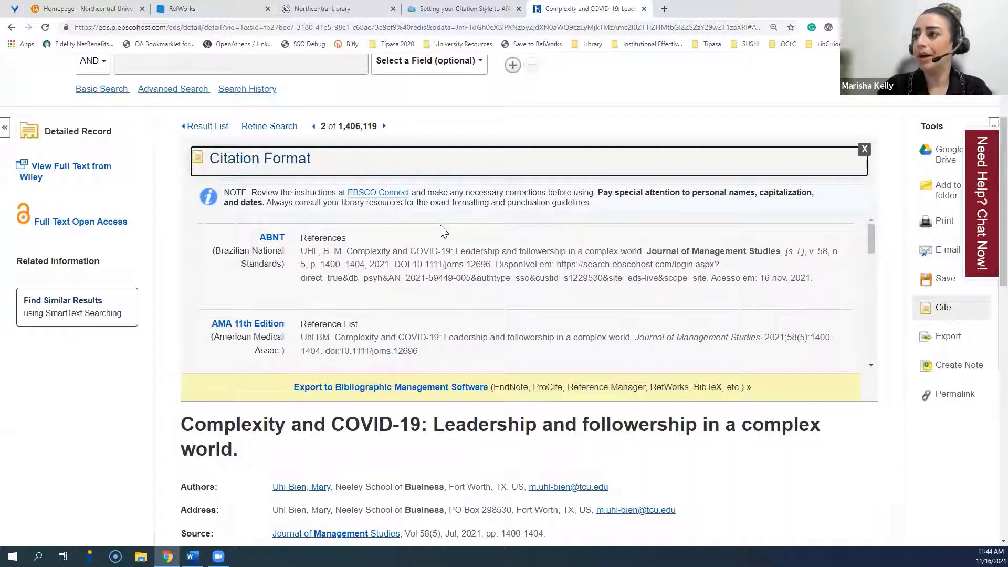
pyautogui.scroll(-2, 442, 231)
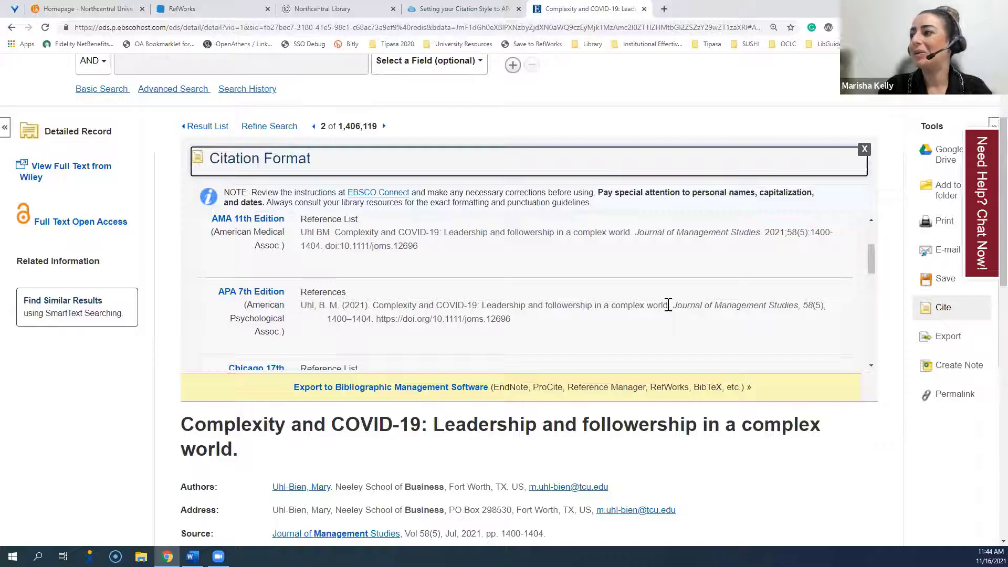
pyautogui.moveTo(668, 305); pyautogui.dragTo(647, 304)
pyautogui.click(643, 323)
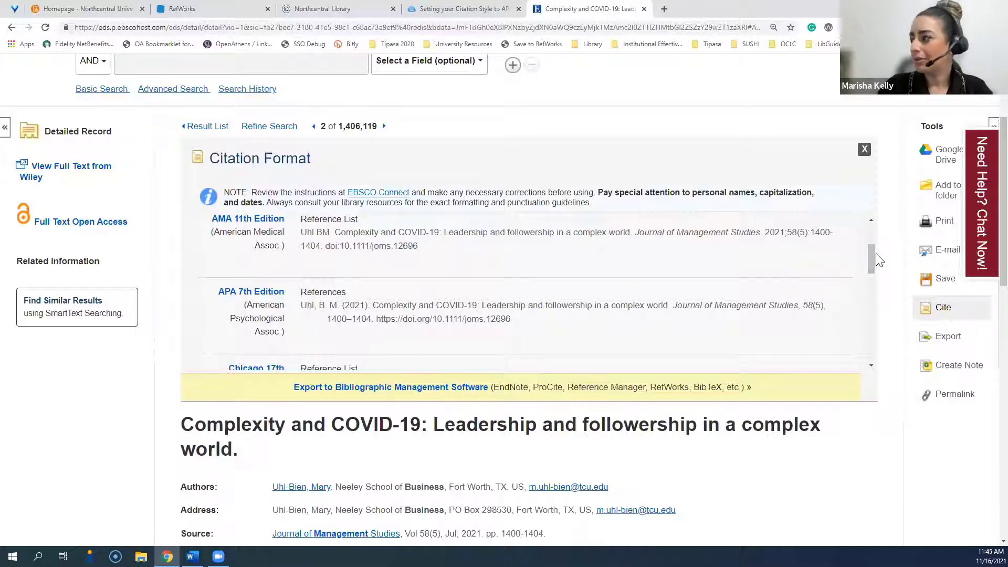
# Open the article's export options, and check the Northcentral University library link in RefWorks before returning to the article record.
pyautogui.click(954, 343)
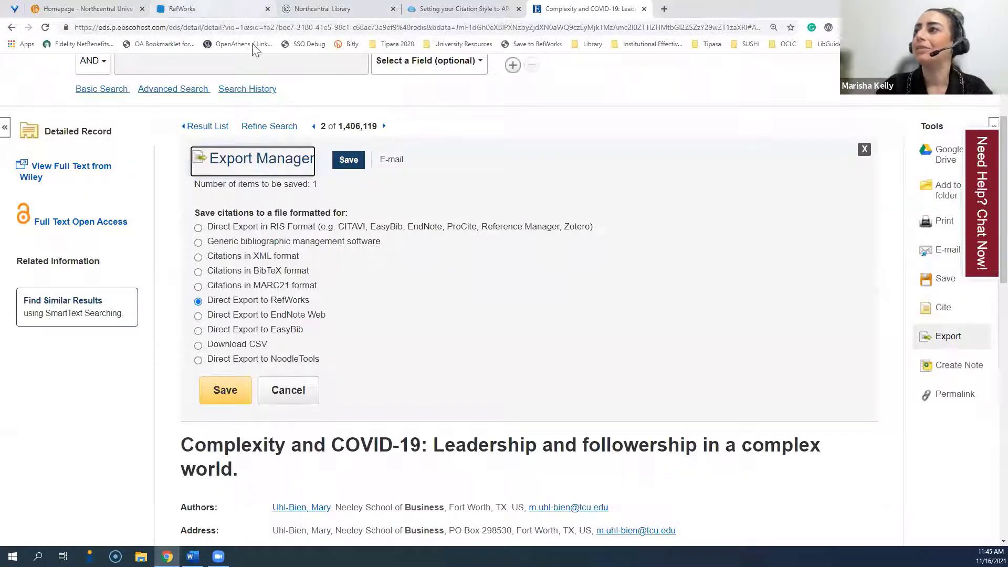
pyautogui.click(204, 7)
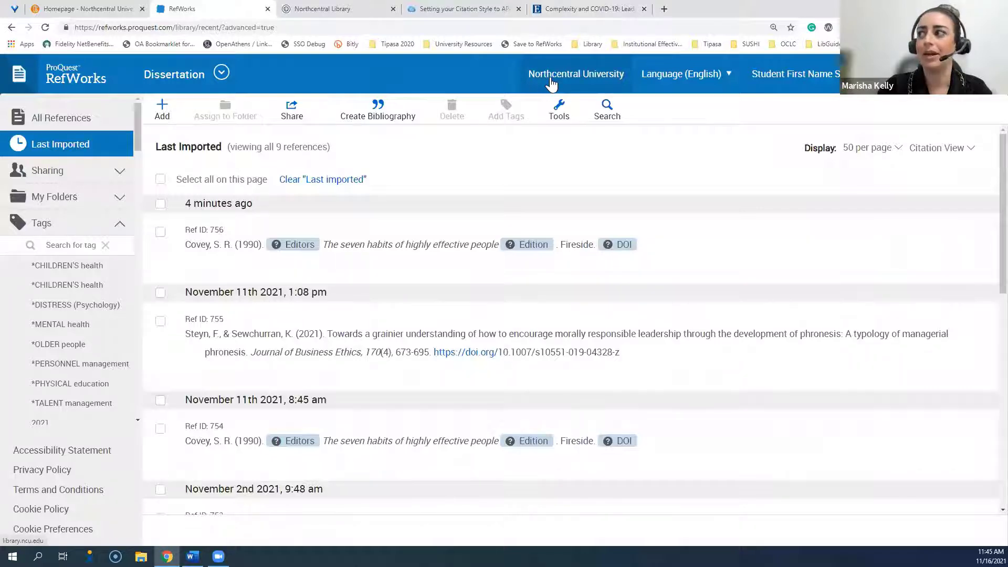
pyautogui.click(551, 83)
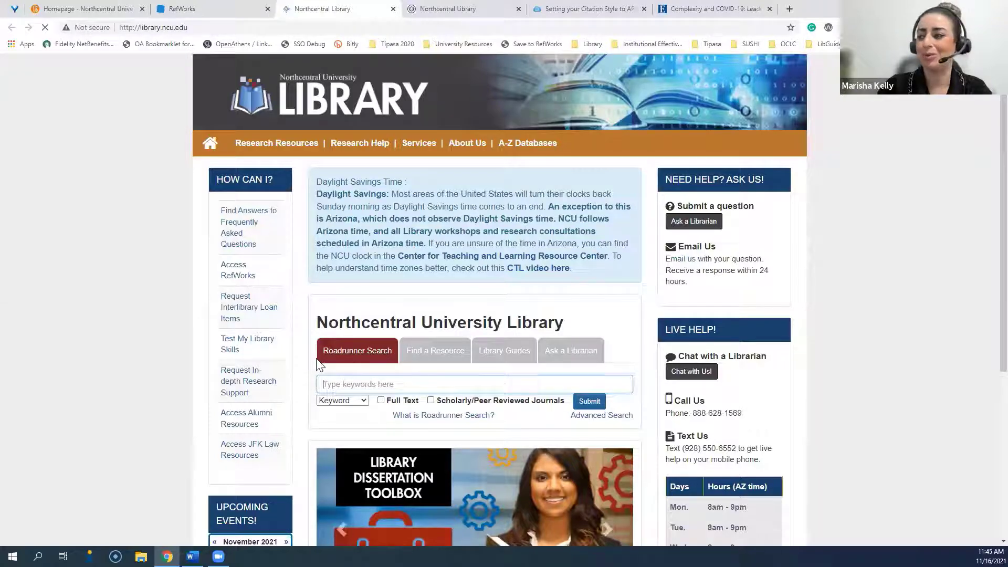
pyautogui.click(698, 12)
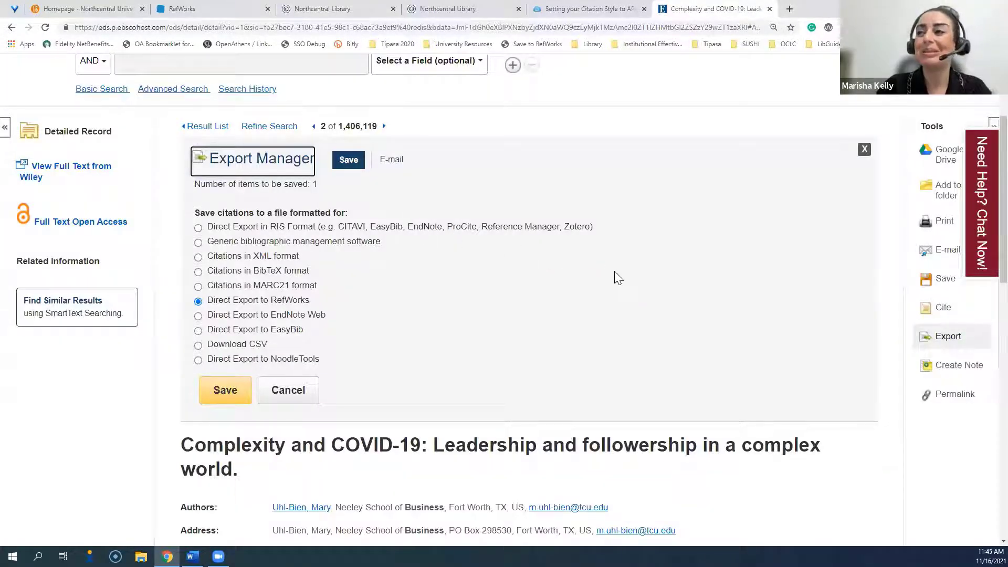
# Send the article with Direct Export to RefWorks, continuing to the newest version of RefWorks without being asked again.
pyautogui.scroll(1, 619, 277)
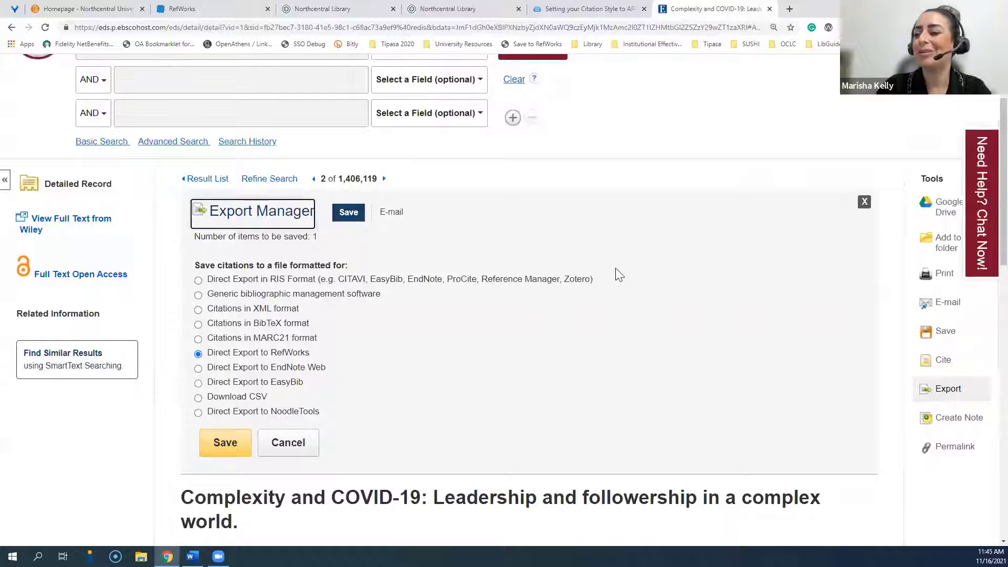
pyautogui.scroll(1, 619, 277)
pyautogui.scroll(-2, 616, 270)
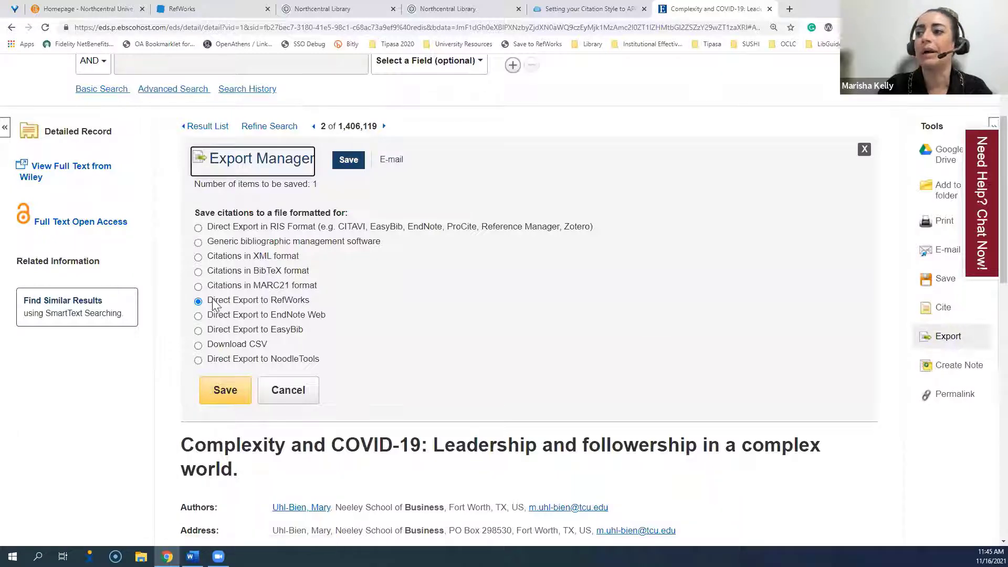
pyautogui.moveTo(210, 304); pyautogui.dragTo(330, 315)
pyautogui.click(326, 309)
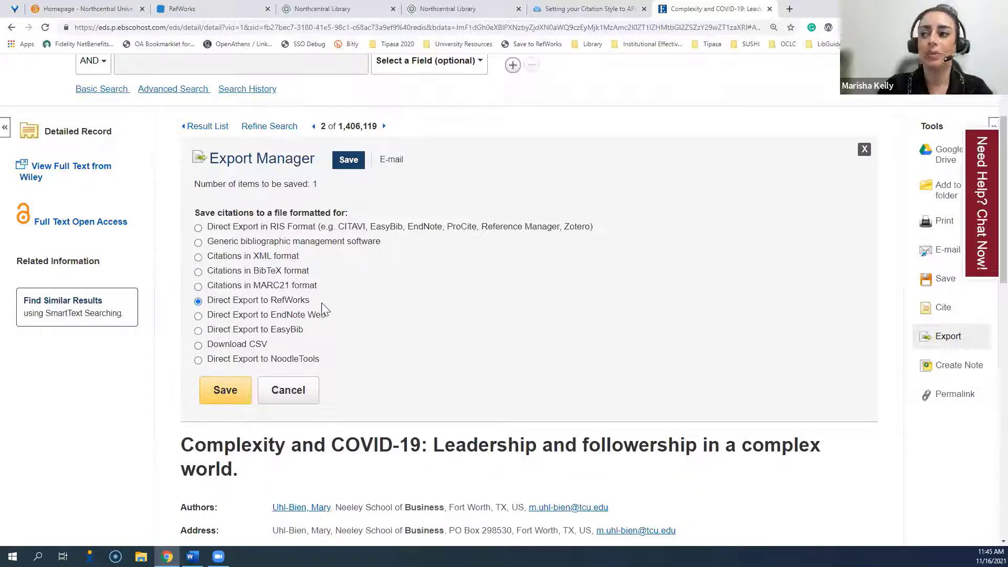
pyautogui.click(230, 395)
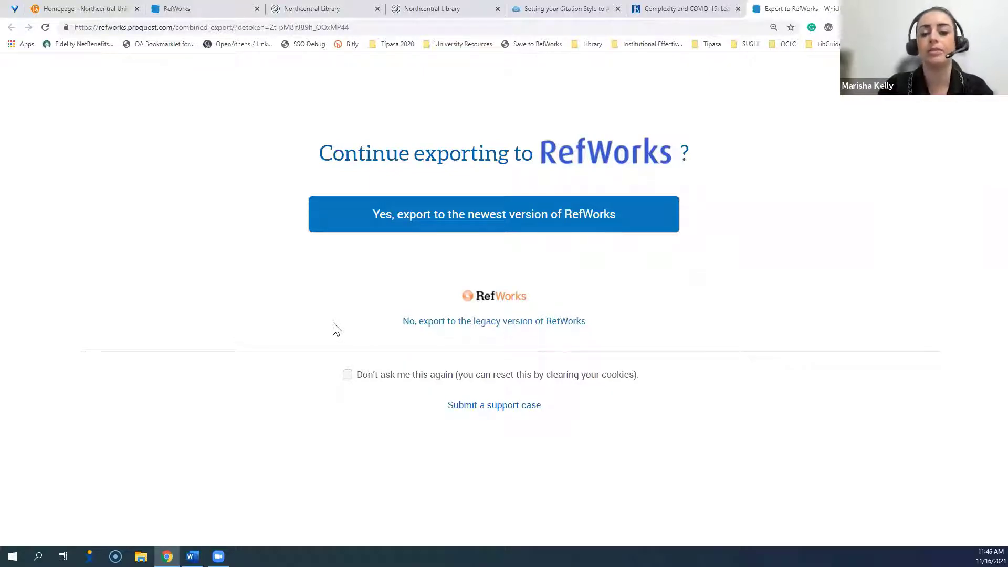
pyautogui.click(347, 375)
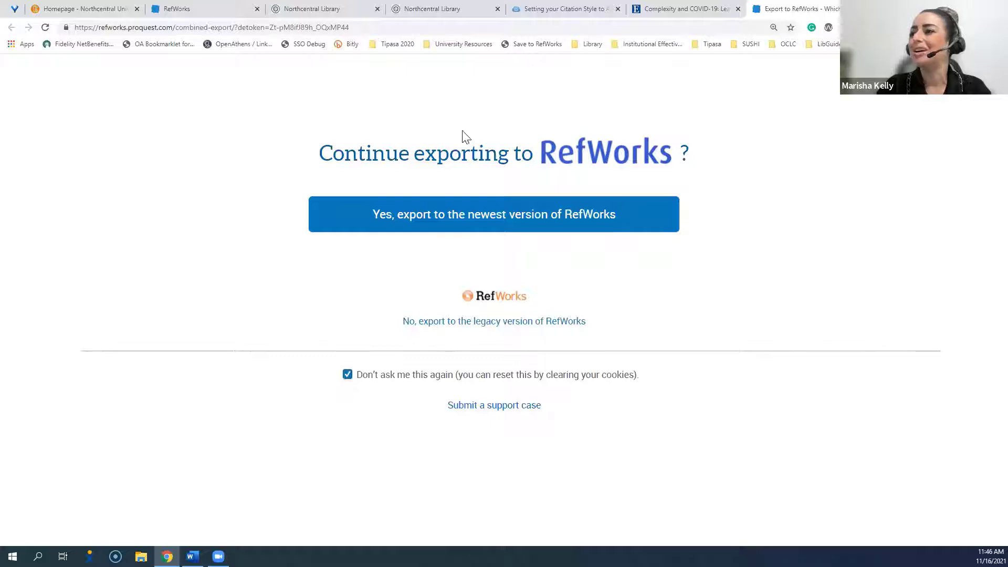
pyautogui.click(500, 227)
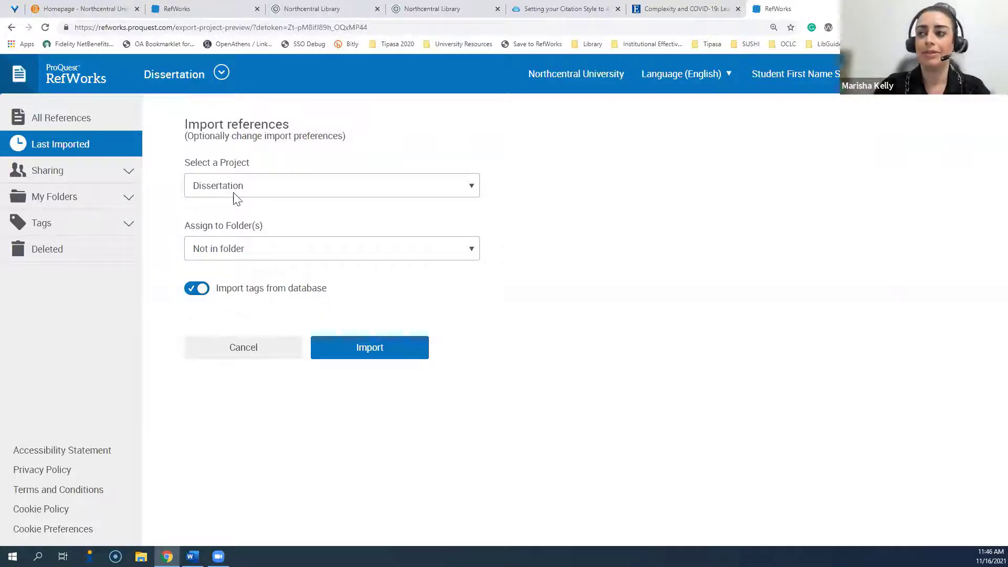
# Import the reference into the Dissertation project outside any folder, with importing tags from the database turned off.
pyautogui.click(238, 255)
pyautogui.click(238, 256)
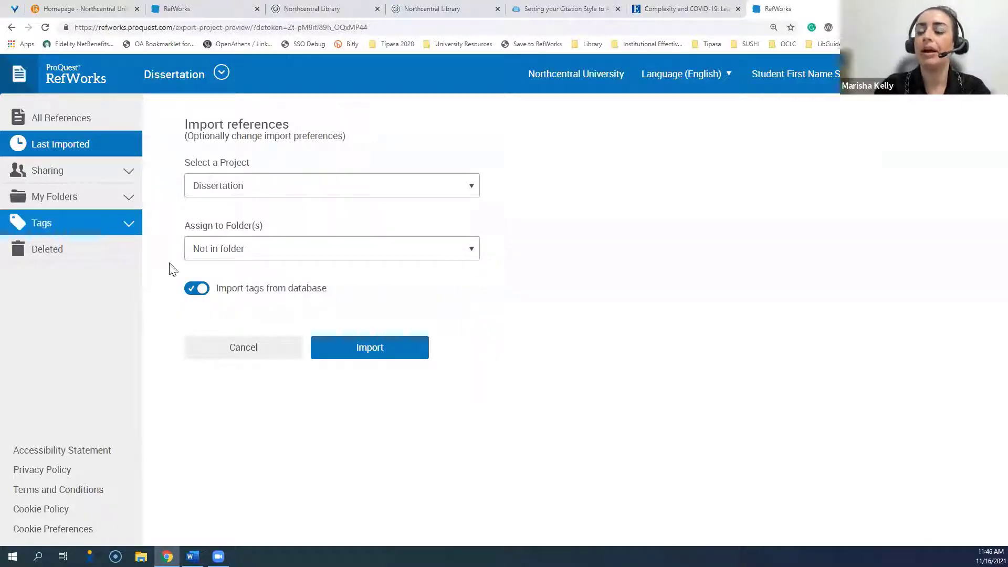
pyautogui.click(198, 294)
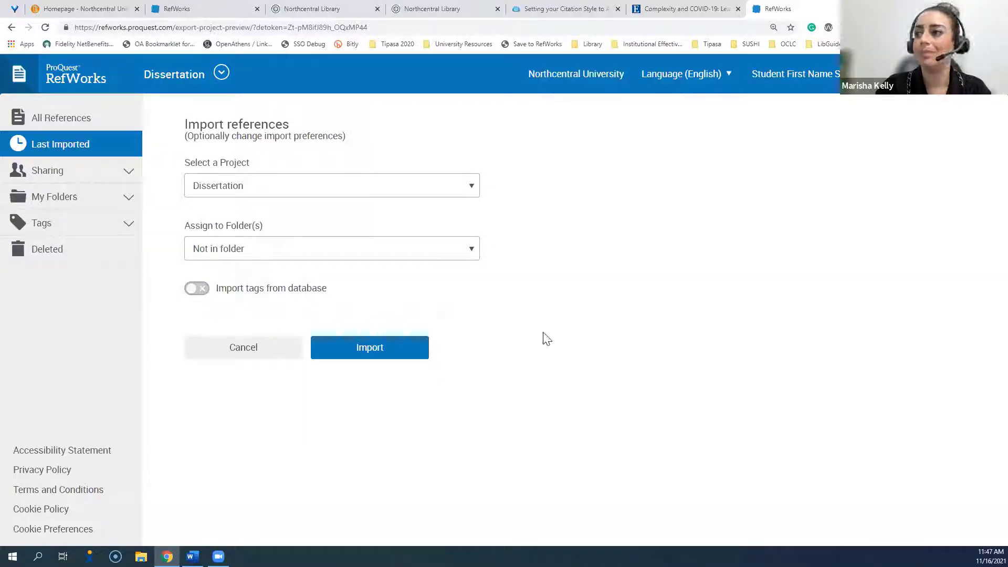
pyautogui.click(376, 355)
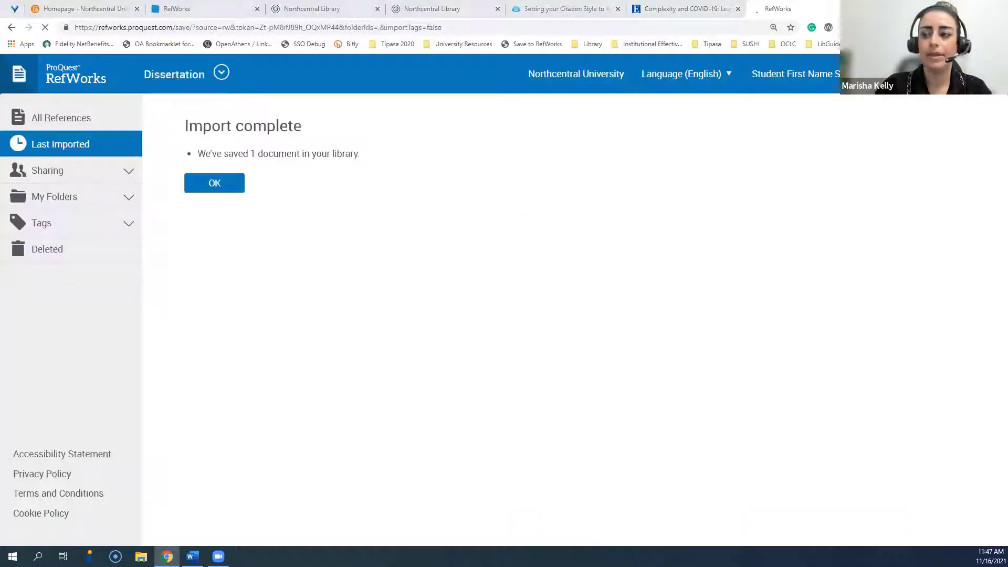
pyautogui.click(201, 190)
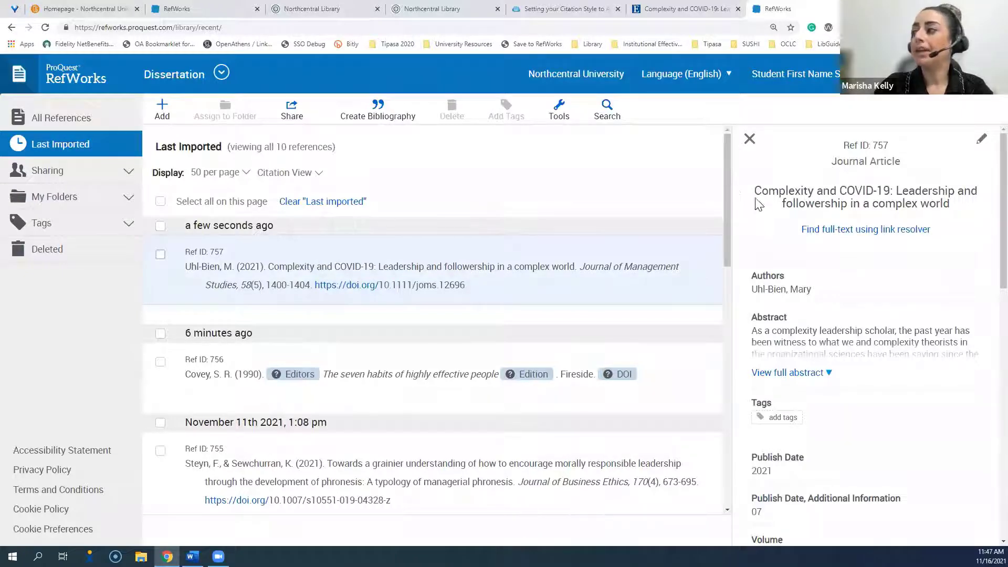
# Examine the imported article's full-text link, tags and bibliographic details in RefWorks.
pyautogui.moveTo(814, 241)
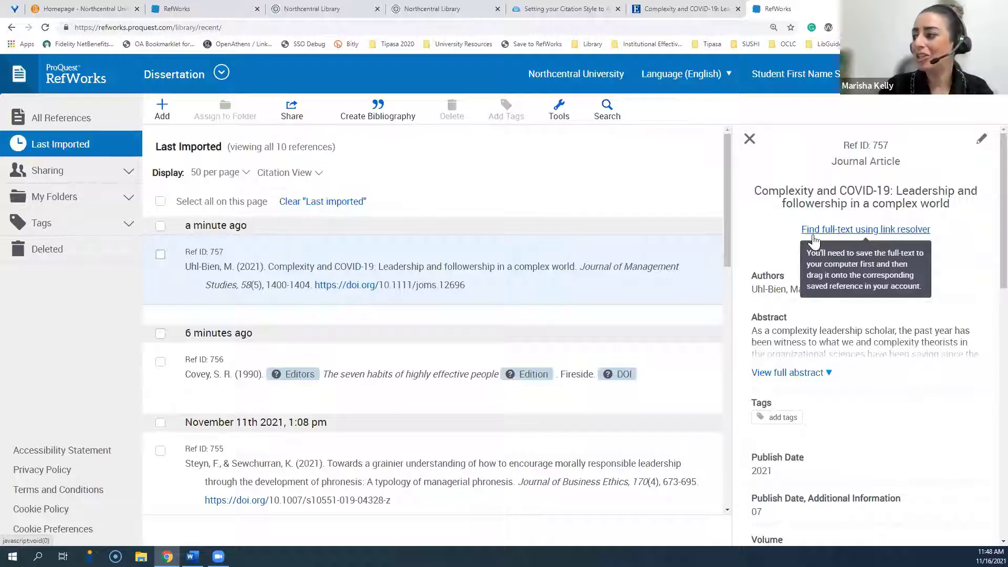
pyautogui.scroll(-4, 777, 370)
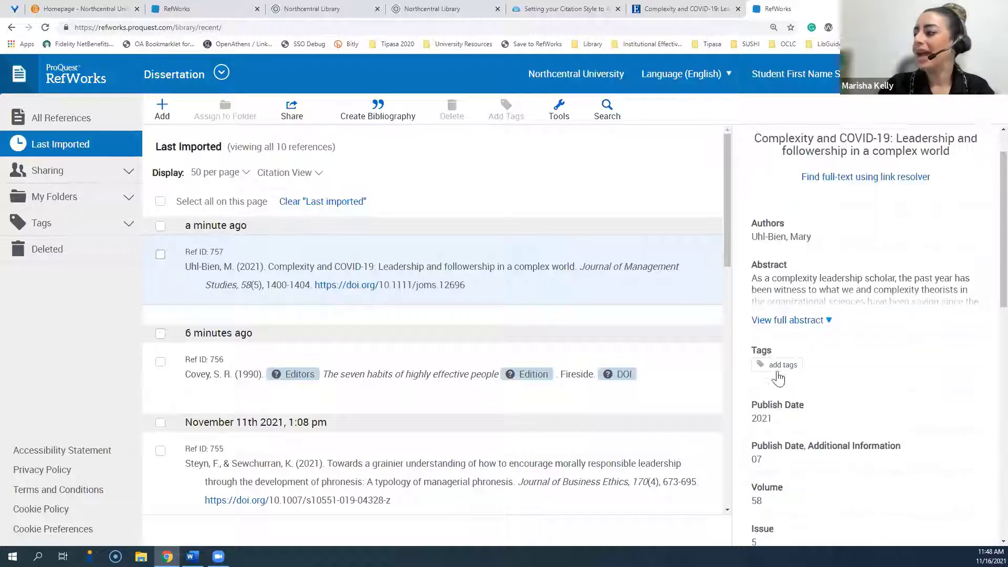
pyautogui.scroll(-2, 795, 369)
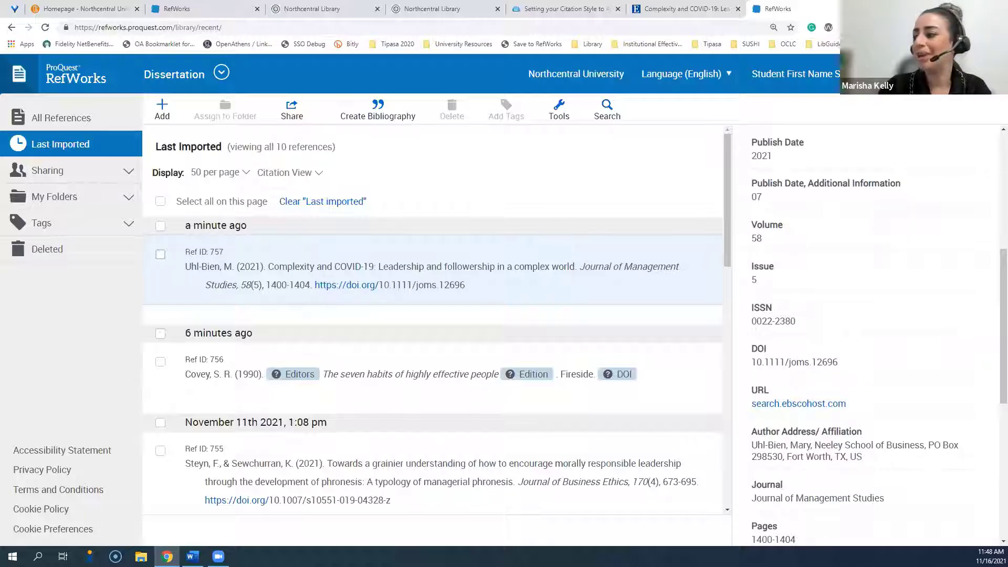
pyautogui.scroll(6, 876, 496)
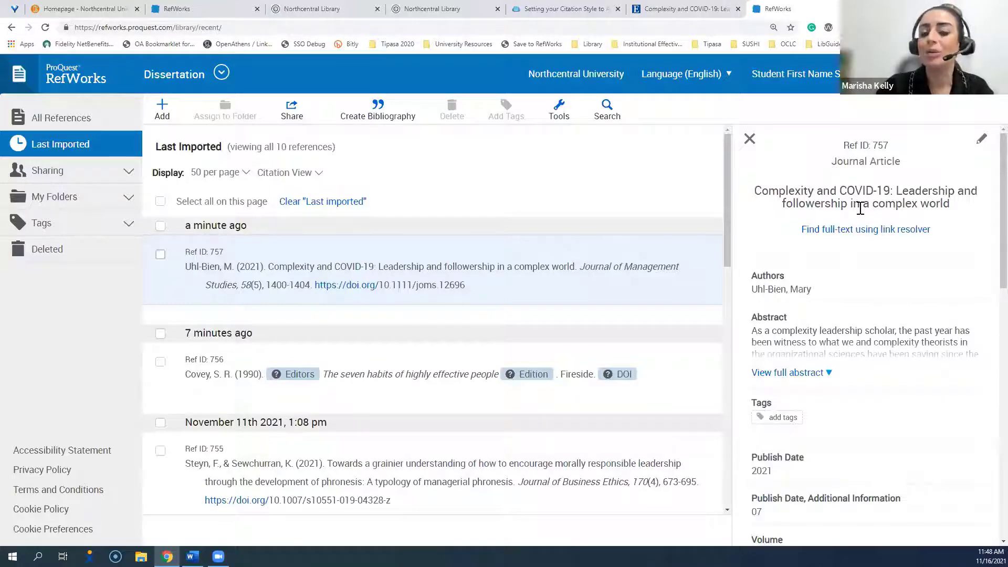
# Open the imported article reference for editing, check its fields and save it.
pyautogui.click(981, 139)
pyautogui.scroll(-6, 726, 264)
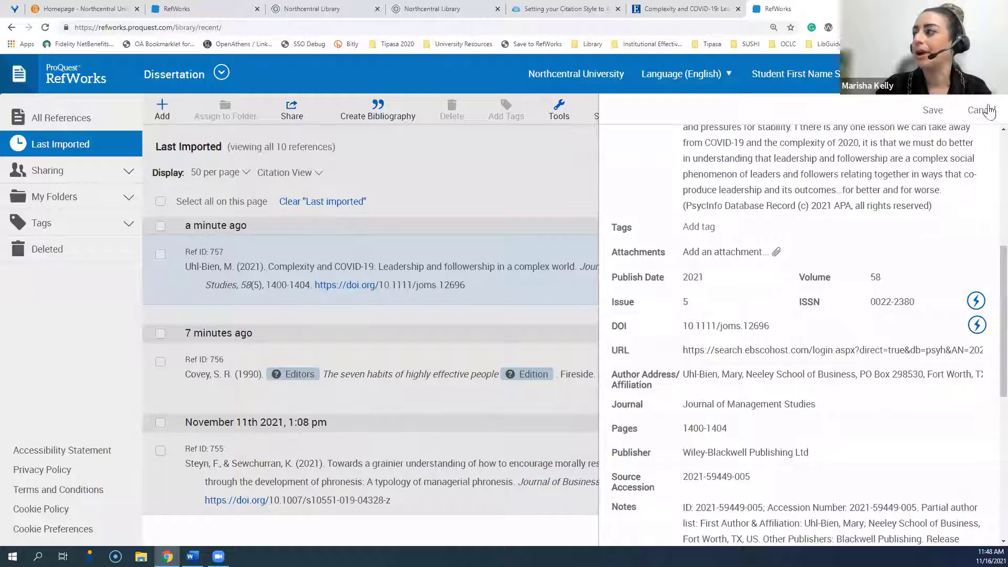
pyautogui.click(938, 118)
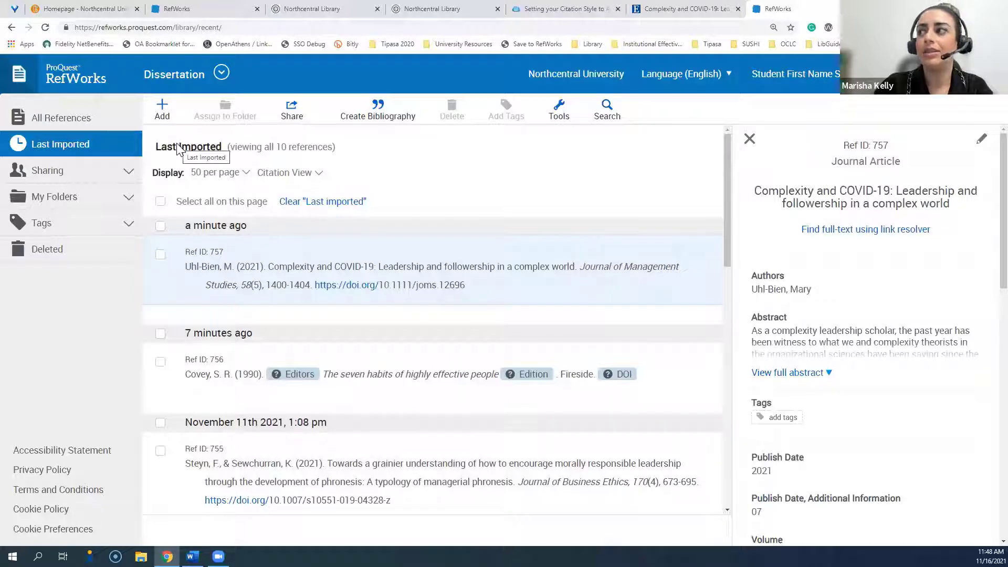
# Open the Save to RefWorks installer, try to place the bookmarklet on the browser's favorites bar, and close the installer.
pyautogui.click(560, 112)
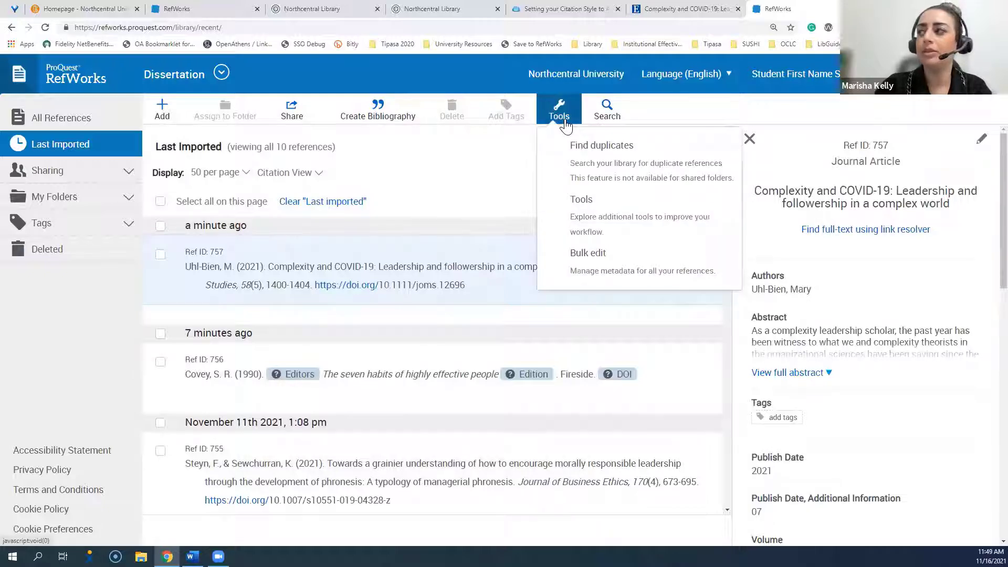
pyautogui.click(593, 216)
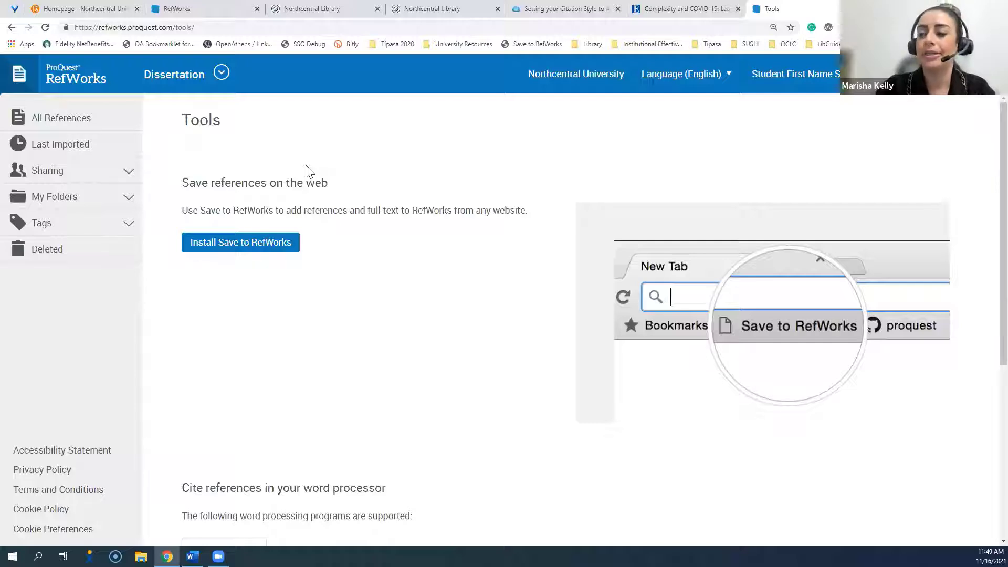
pyautogui.click(240, 243)
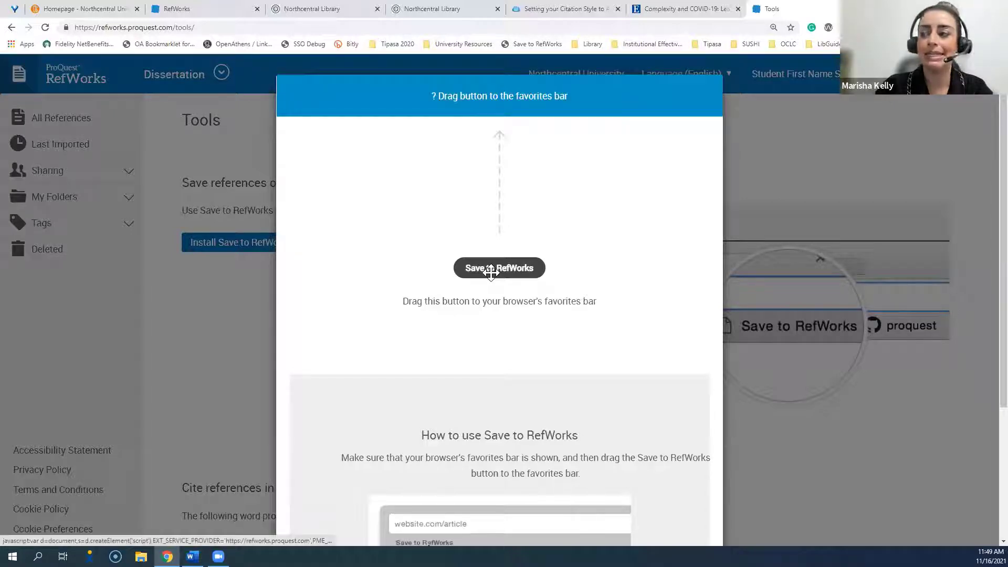
pyautogui.moveTo(490, 271); pyautogui.dragTo(533, 49)
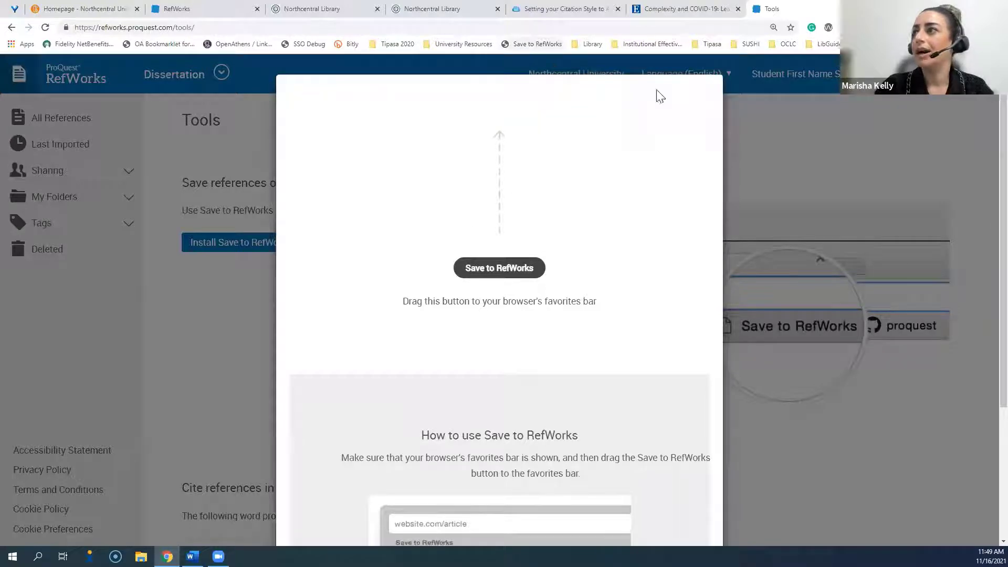
pyautogui.click(747, 126)
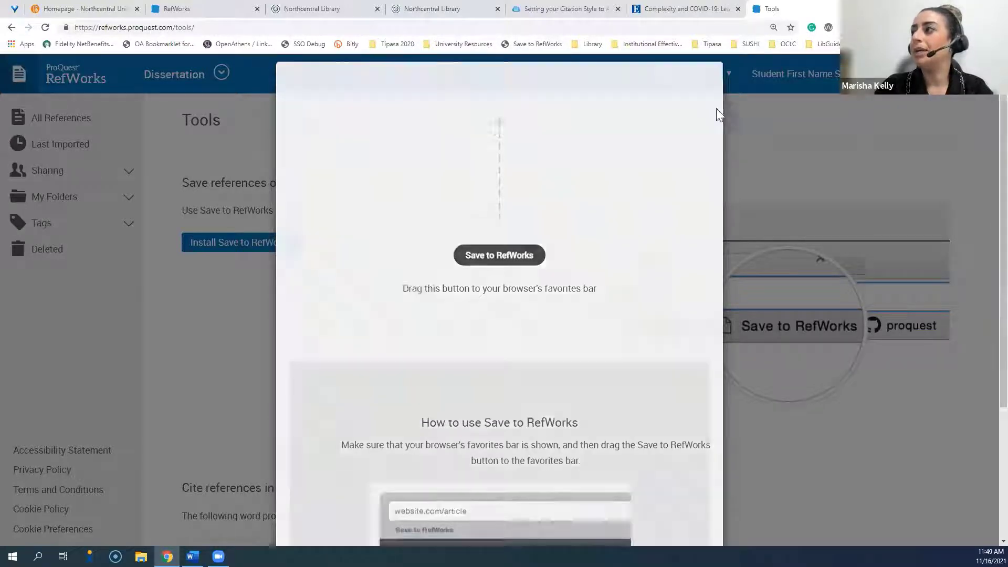
# Switch to the library's RefWorks guide and read about the Save to RefWorks Tool under RefWorks Writing Tools & Plugins.
pyautogui.click(561, 4)
pyautogui.click(254, 347)
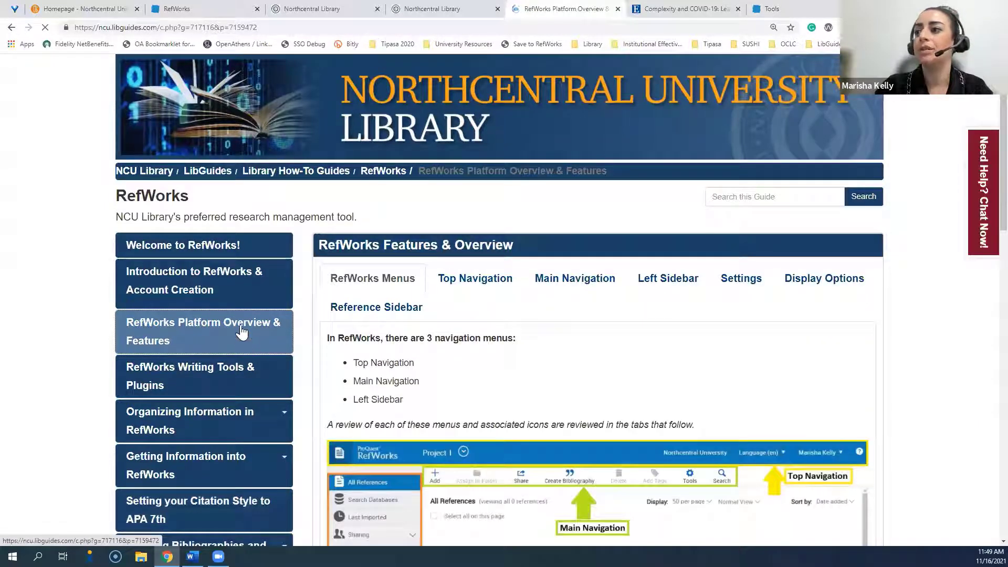
pyautogui.click(239, 376)
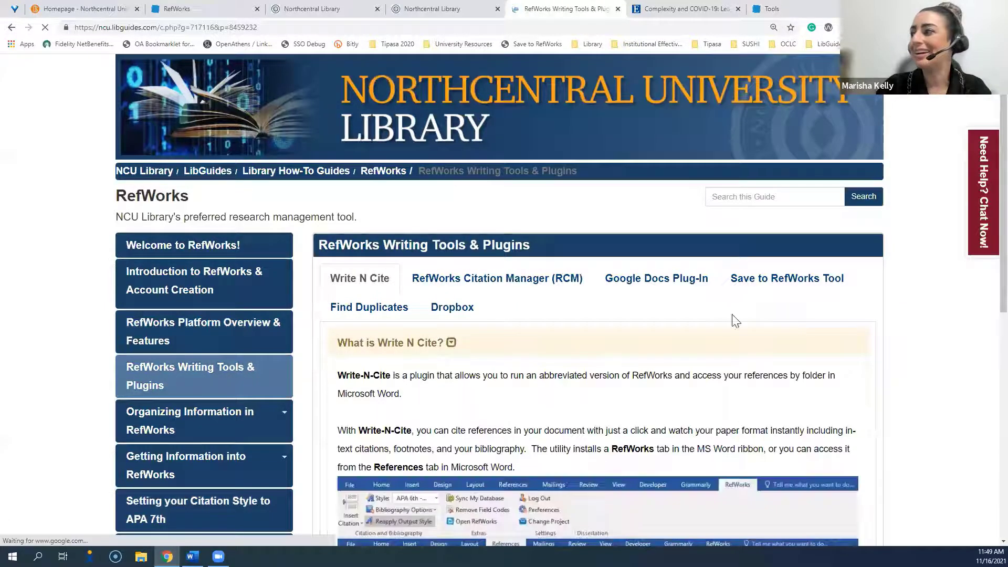
pyautogui.click(757, 287)
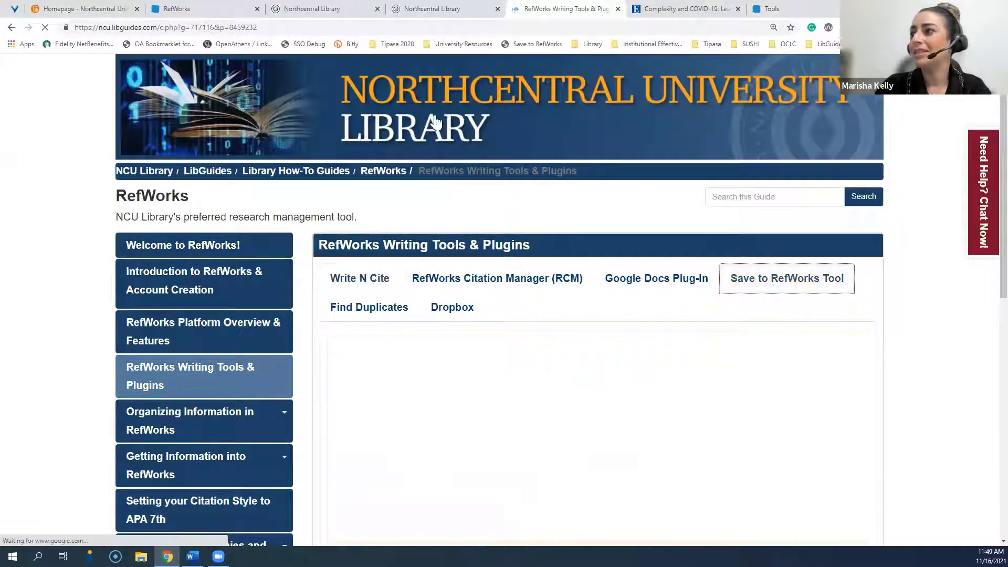
pyautogui.scroll(-1, 315, 86)
pyautogui.scroll(-1, 401, 227)
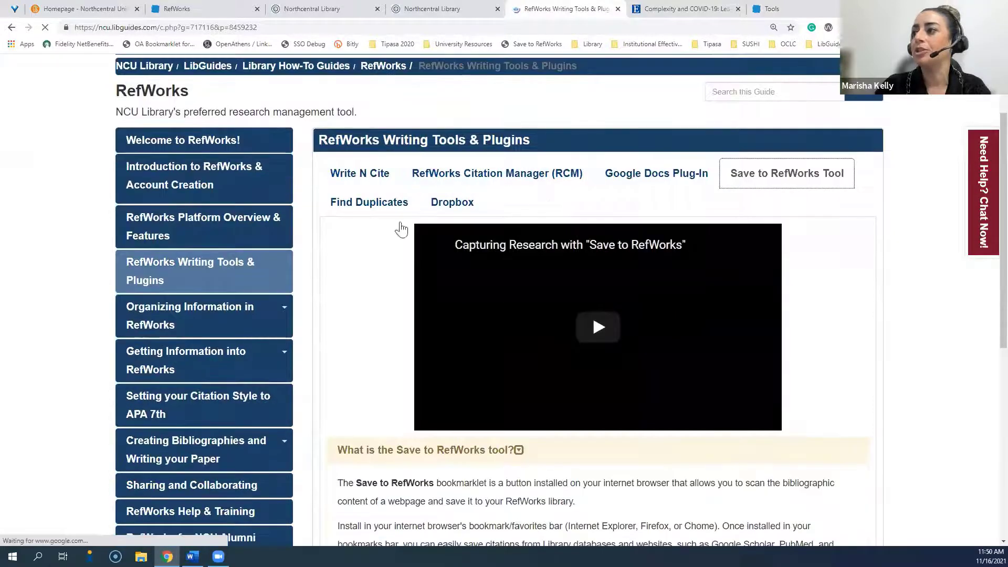
pyautogui.scroll(-3, 400, 293)
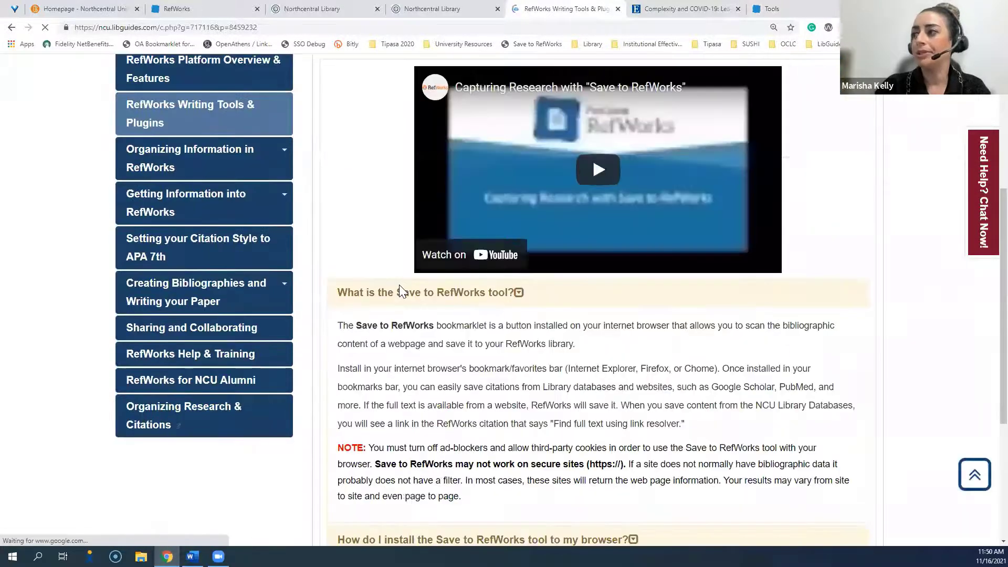
# Read the guide's explanation of the Save to RefWorks tool and its notes on ad-blockers, cookies and secure sites.
pyautogui.scroll(-1, 401, 291)
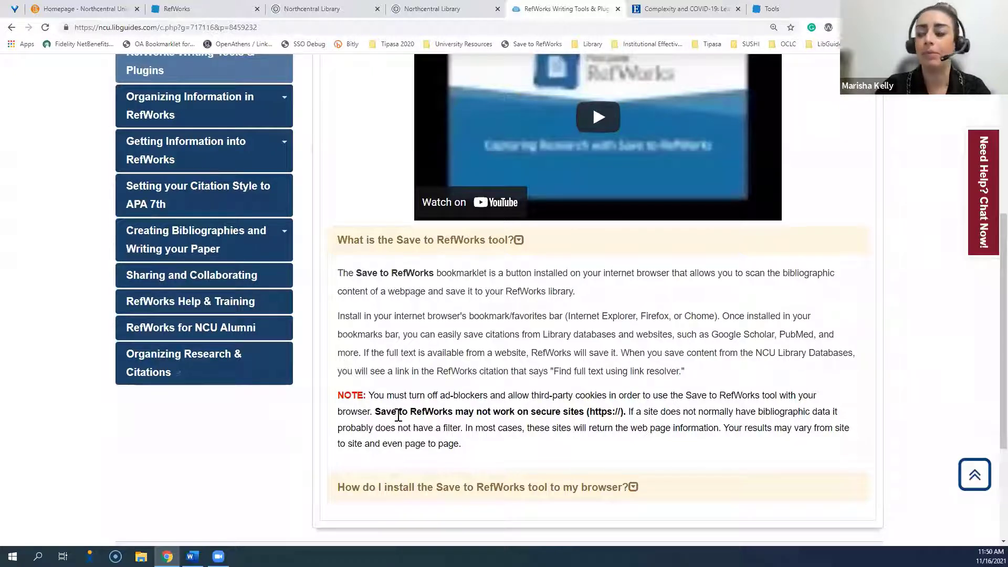
pyautogui.click(248, 32)
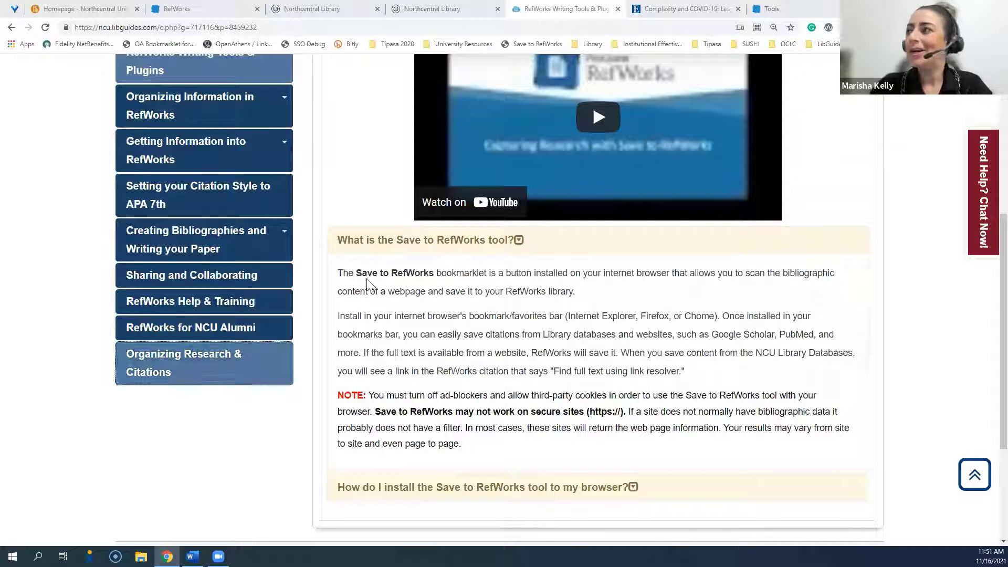
pyautogui.scroll(6, 575, 76)
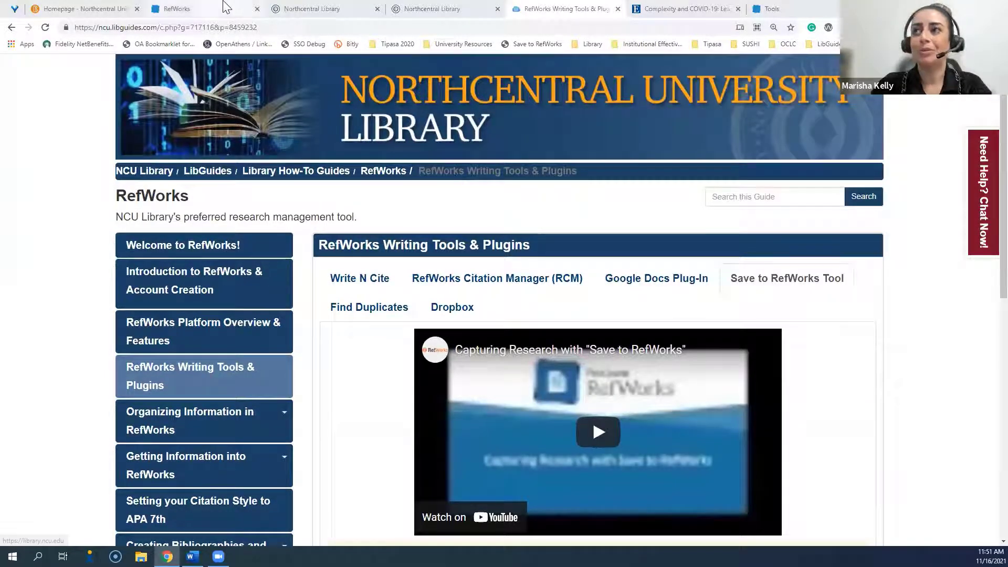
# Switch to RefWorks, create an APA 7th bibliography from the five newest entries in All References, and check the duplicate 1990 entries.
pyautogui.click(226, 11)
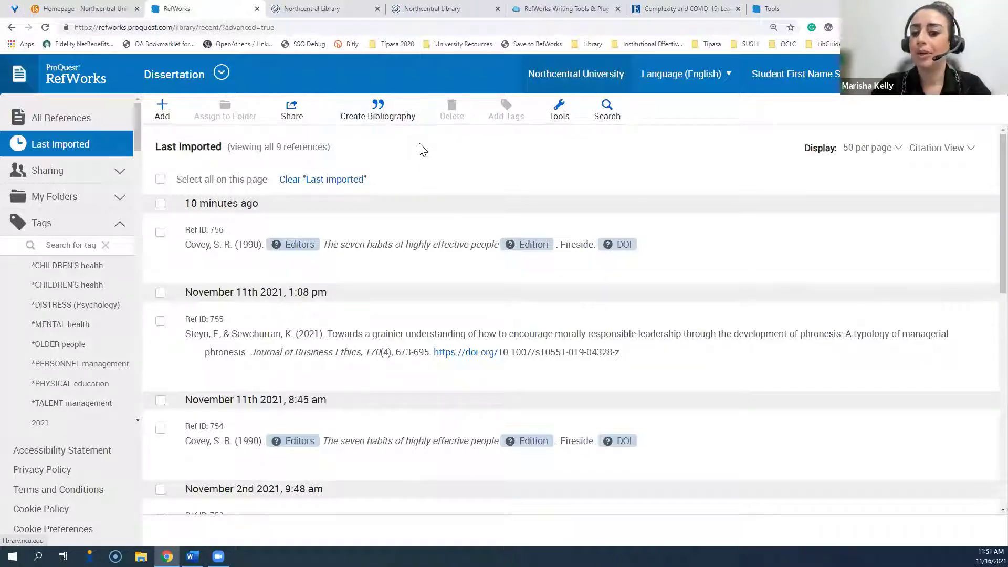
pyautogui.click(394, 125)
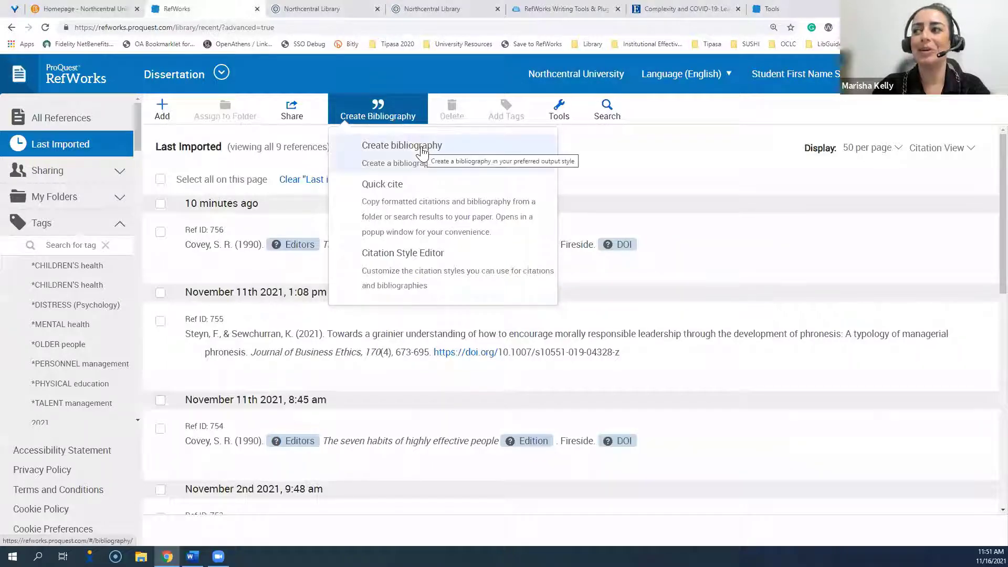
pyautogui.click(108, 121)
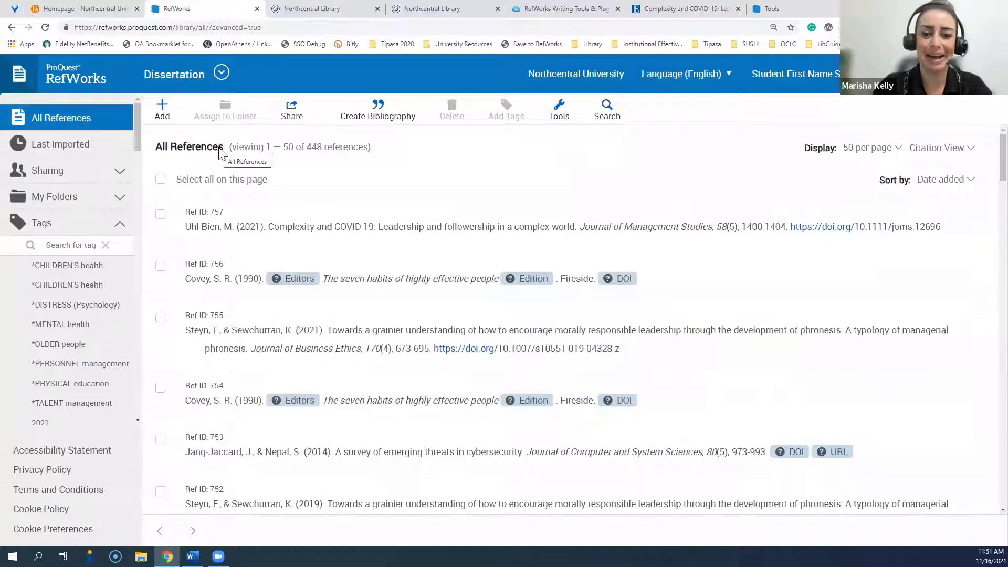
pyautogui.click(160, 214)
pyautogui.click(160, 266)
pyautogui.click(161, 316)
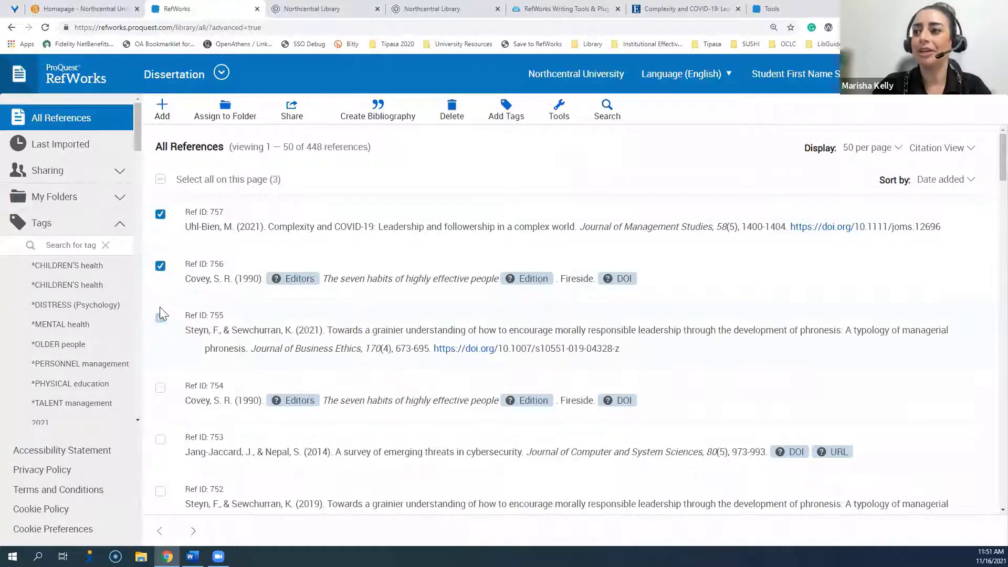
pyautogui.click(160, 439)
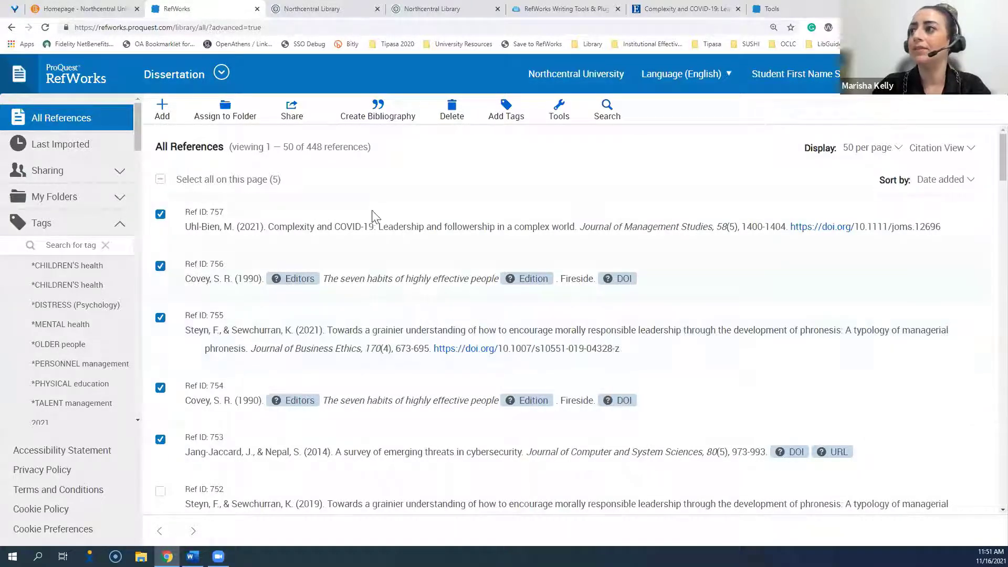
pyautogui.click(392, 121)
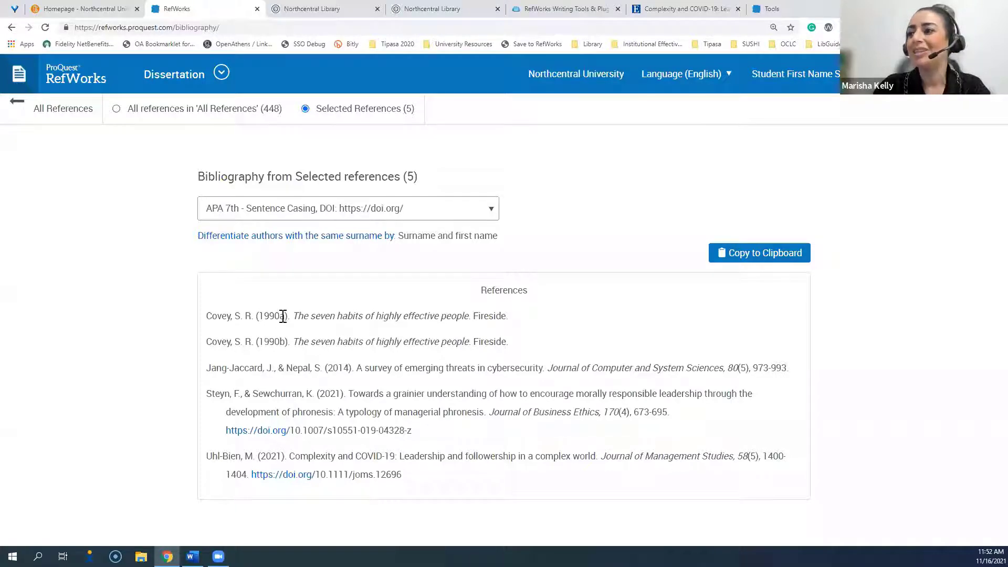
pyautogui.moveTo(280, 315); pyautogui.dragTo(285, 344)
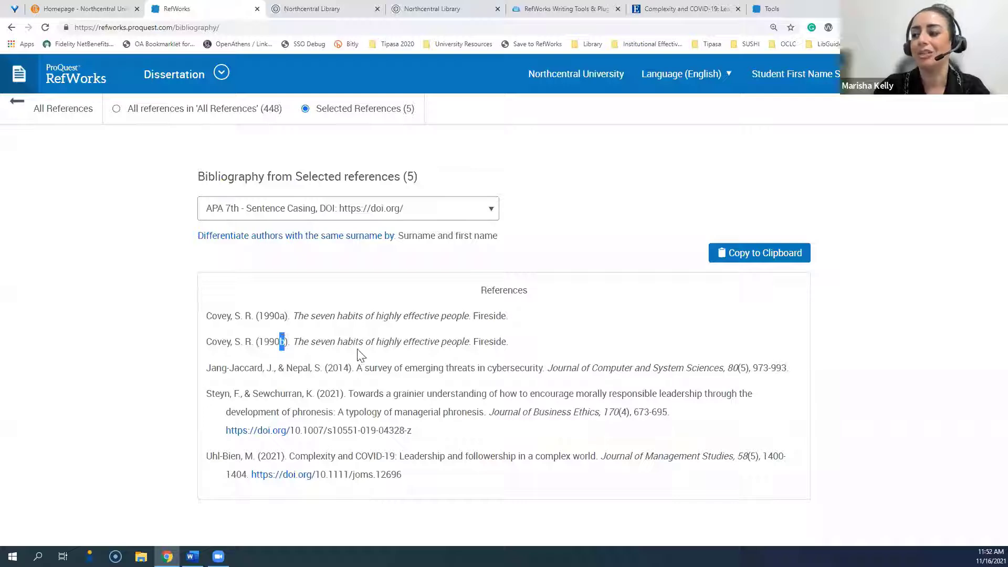
pyautogui.click(336, 347)
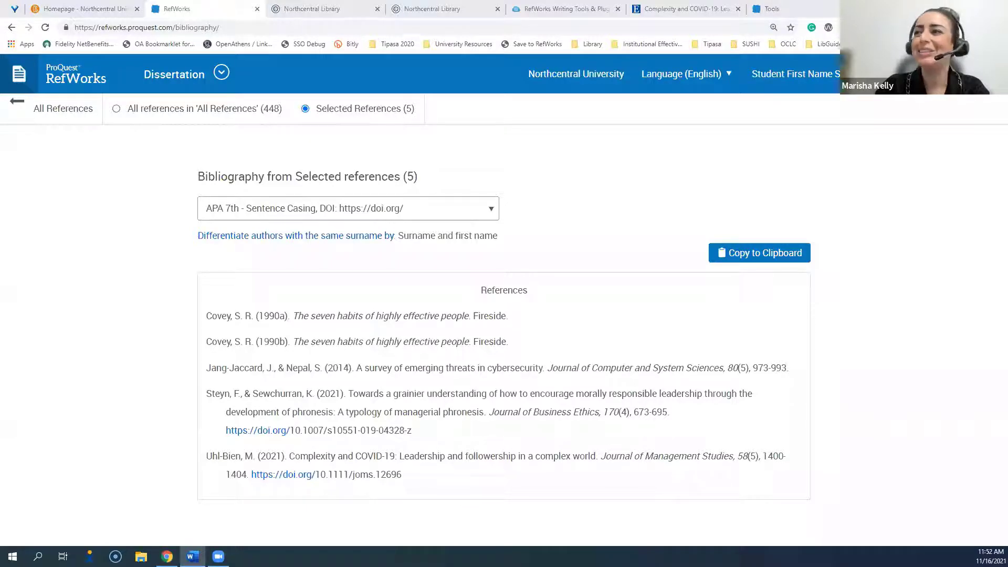
# Switch to Word, search the Office Add-ins store for "refworks" to locate RefWorks Citation Manager, and close the store.
pyautogui.click(192, 556)
pyautogui.click(496, 90)
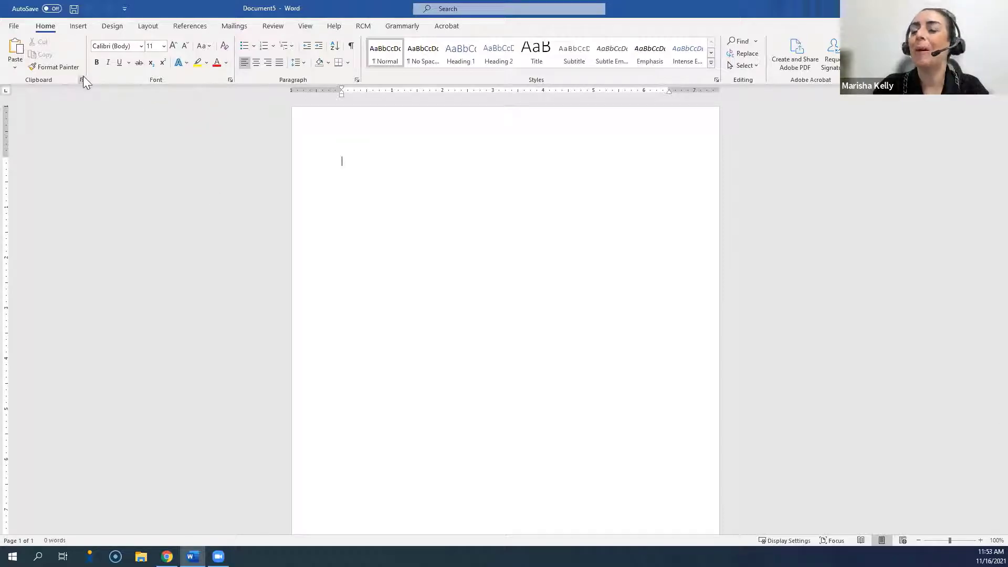
pyautogui.click(80, 29)
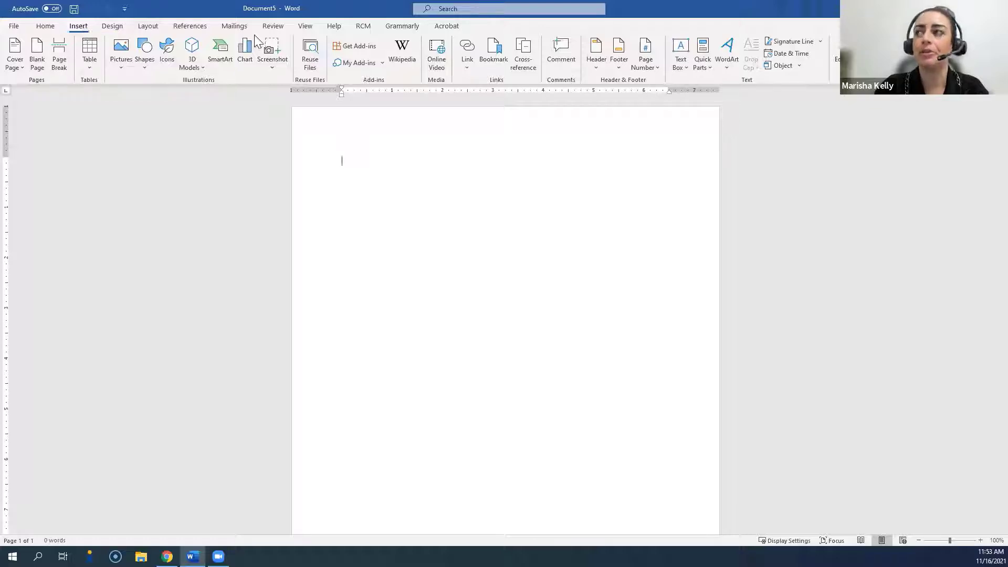
pyautogui.click(353, 48)
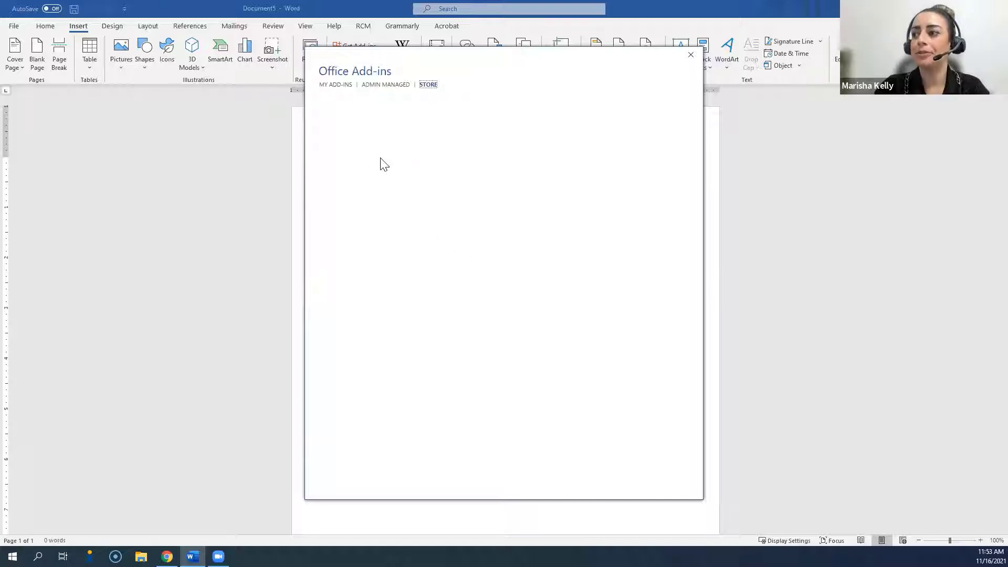
pyautogui.click(358, 127)
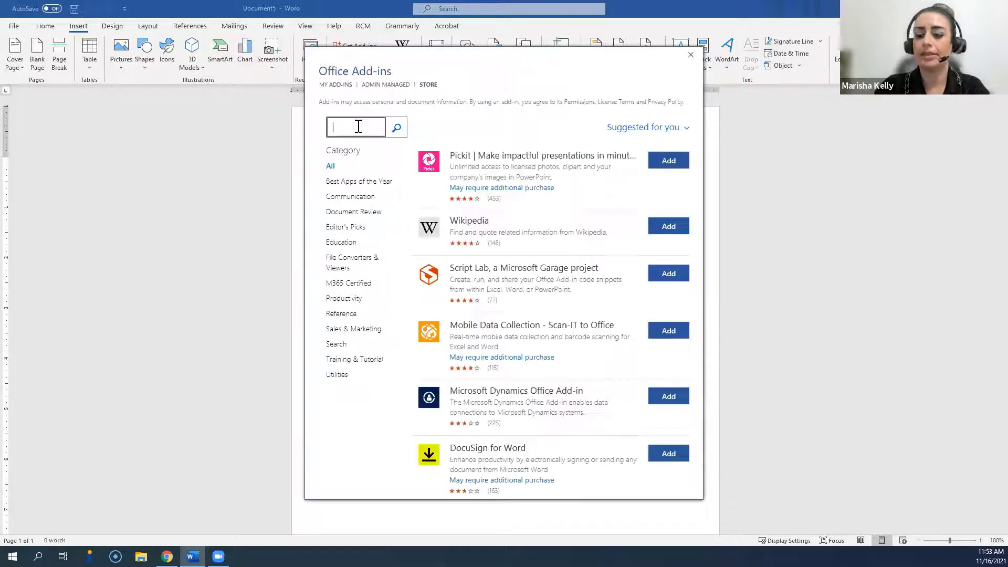
pyautogui.write('refworks')
pyautogui.click(396, 127)
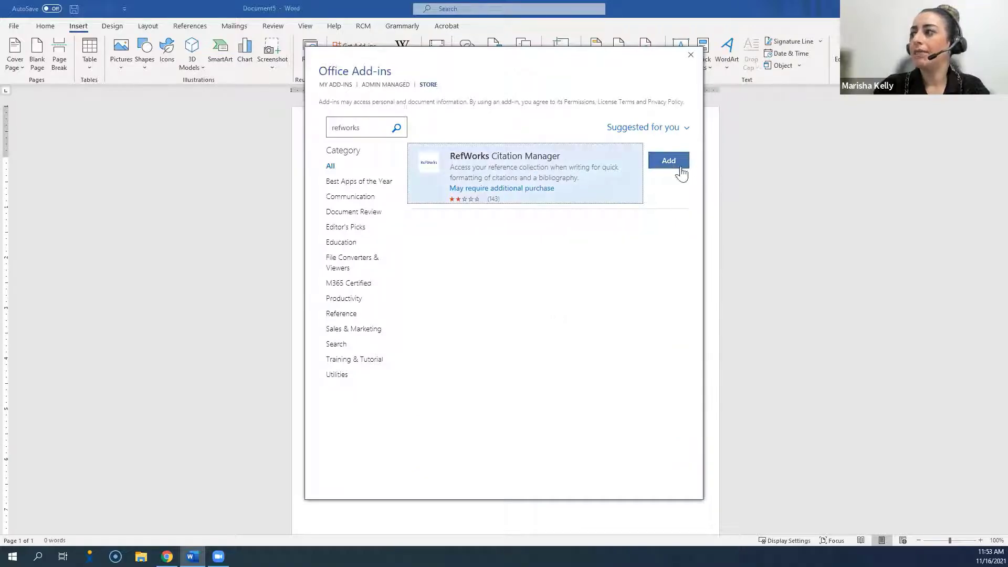
pyautogui.click(684, 169)
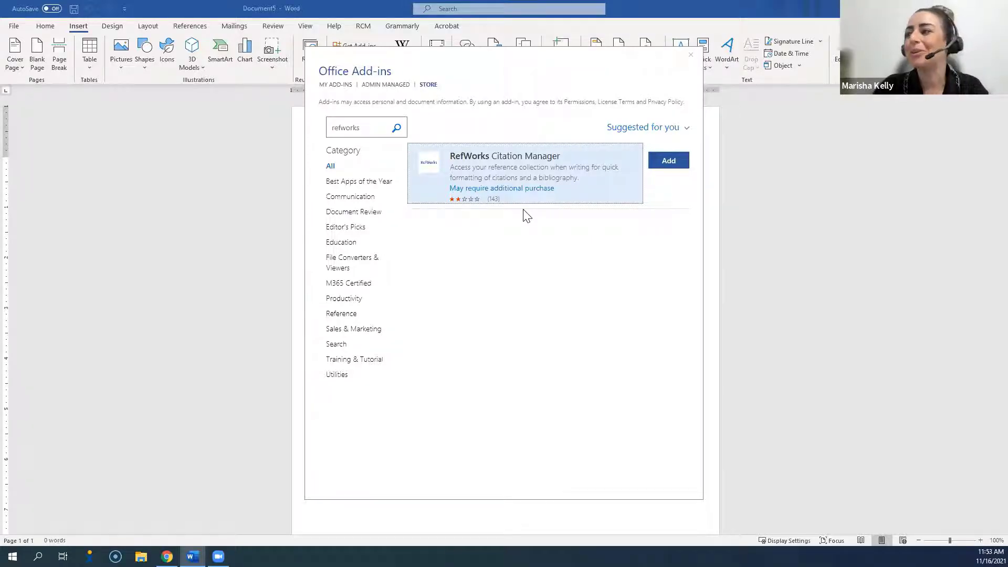
pyautogui.click(690, 55)
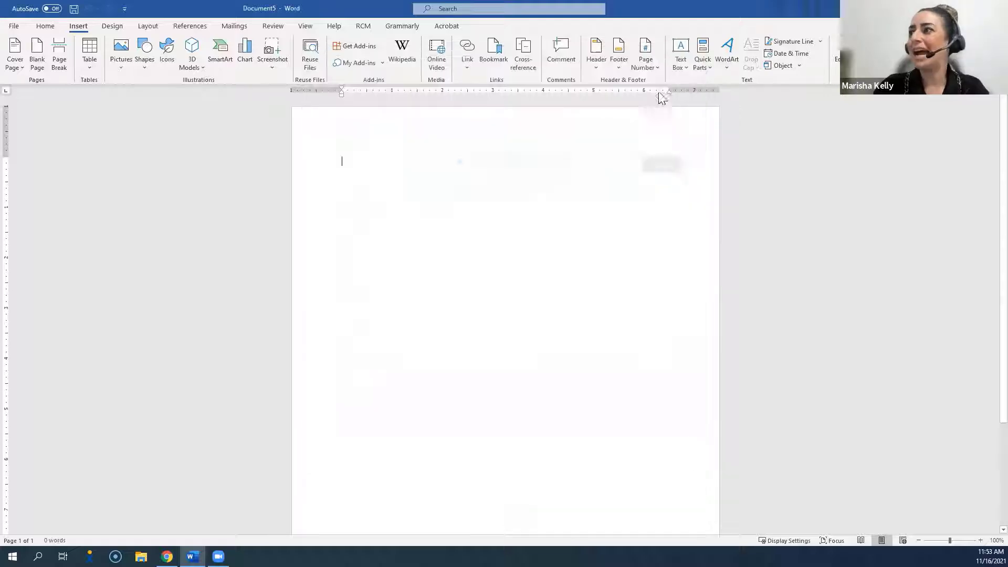
# Open RefWorks Citation Manager in the Word document, dismiss its important message, and widen its pane.
pyautogui.click(363, 26)
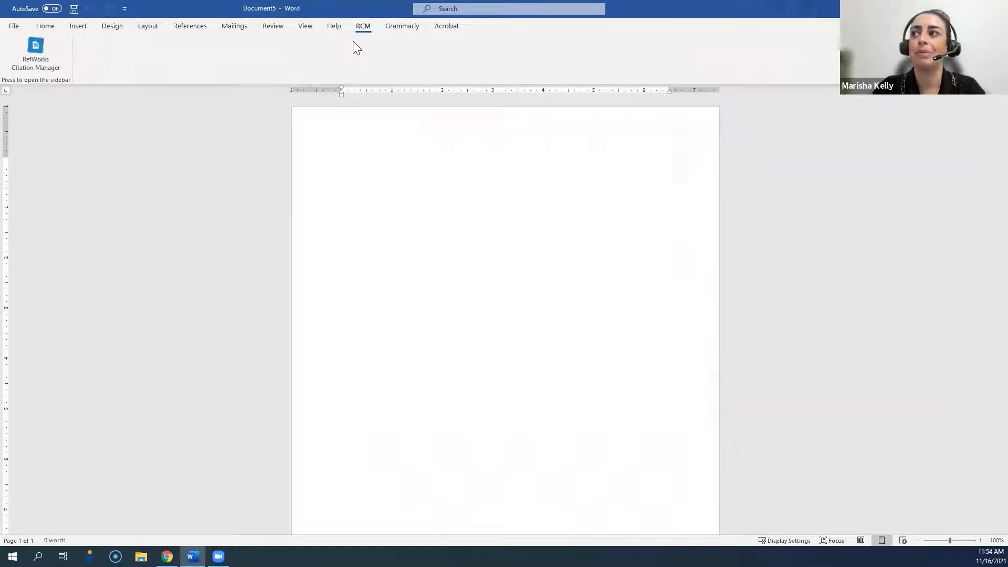
pyautogui.click(54, 67)
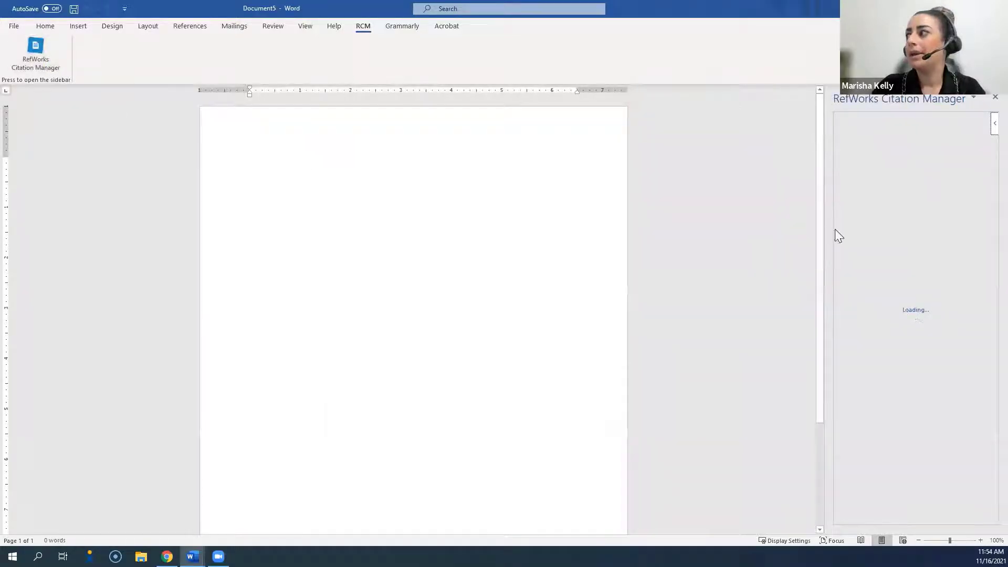
pyautogui.moveTo(823, 228); pyautogui.dragTo(754, 225)
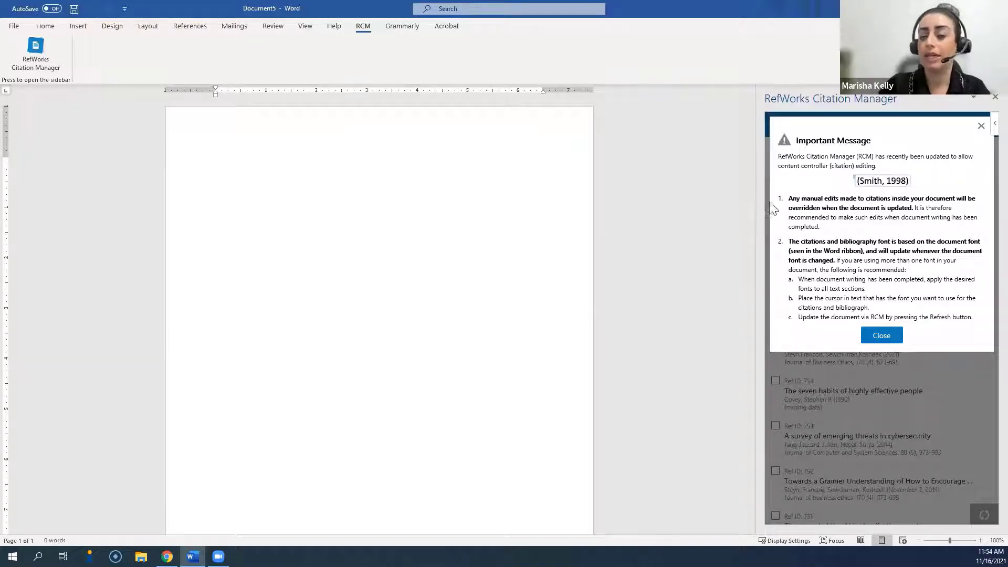
pyautogui.click(980, 125)
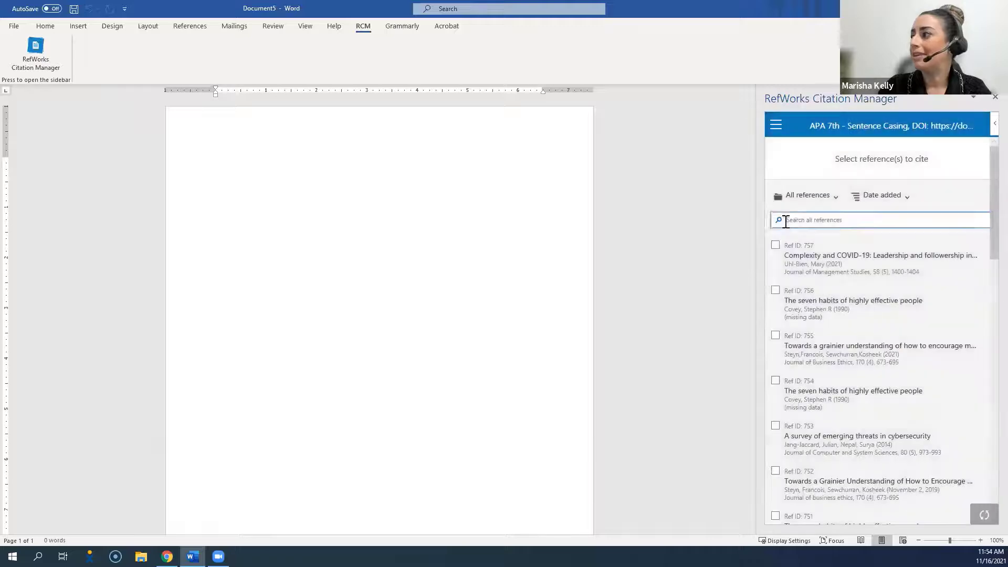
pyautogui.moveTo(754, 218); pyautogui.dragTo(681, 209)
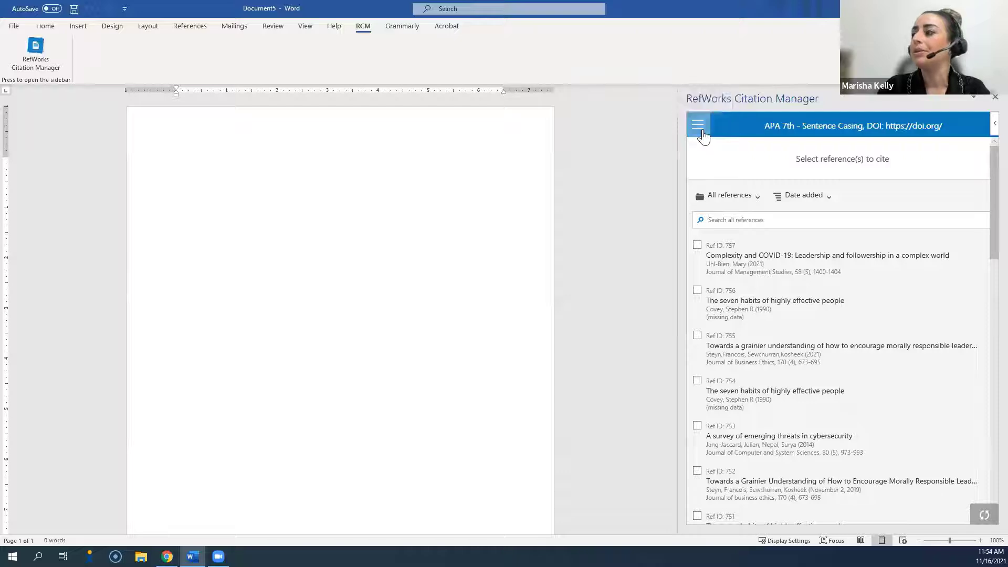
# Turn on the automatic bibliography in RefWorks Citation Manager's settings and return to the reference list.
pyautogui.click(698, 126)
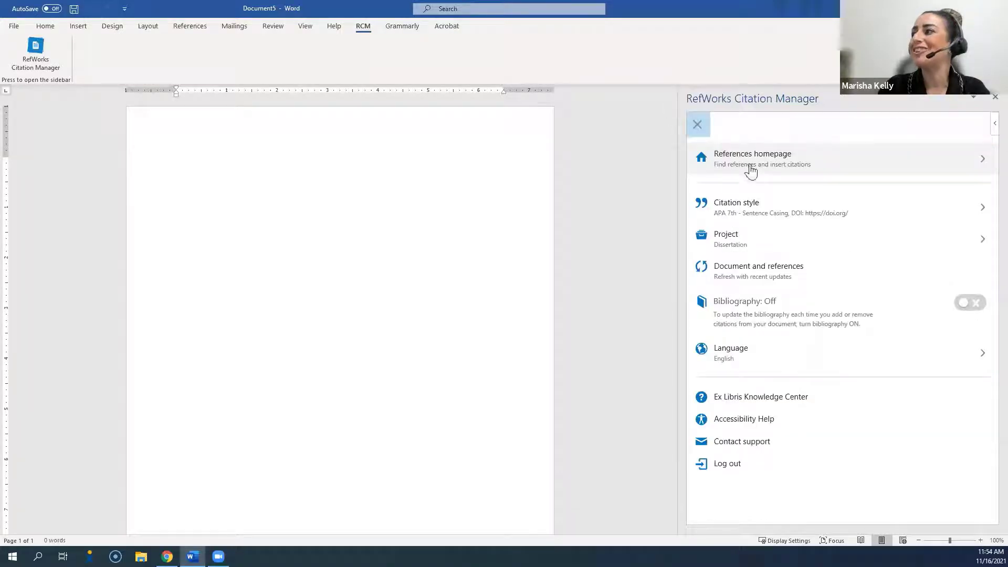
pyautogui.click(745, 207)
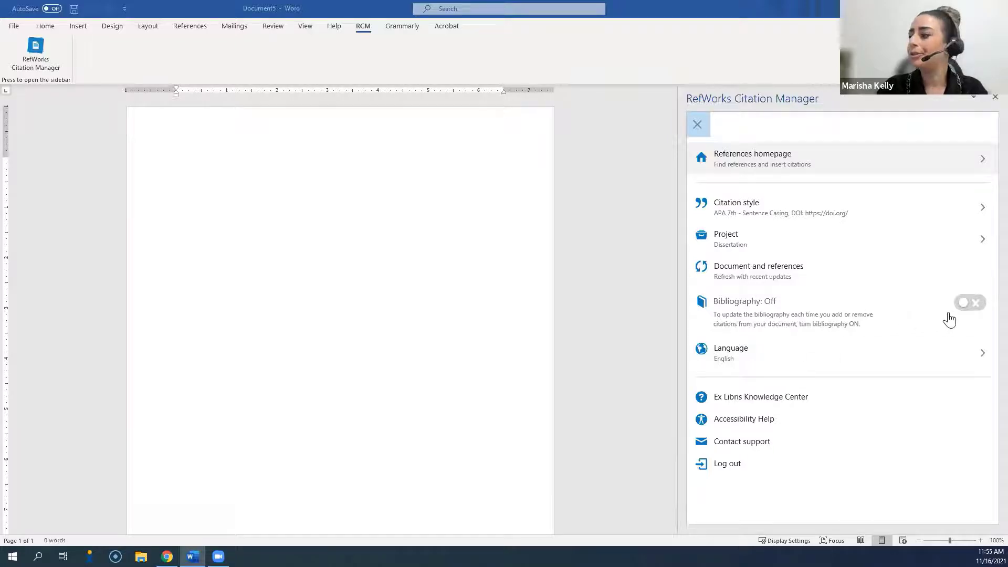
pyautogui.click(963, 303)
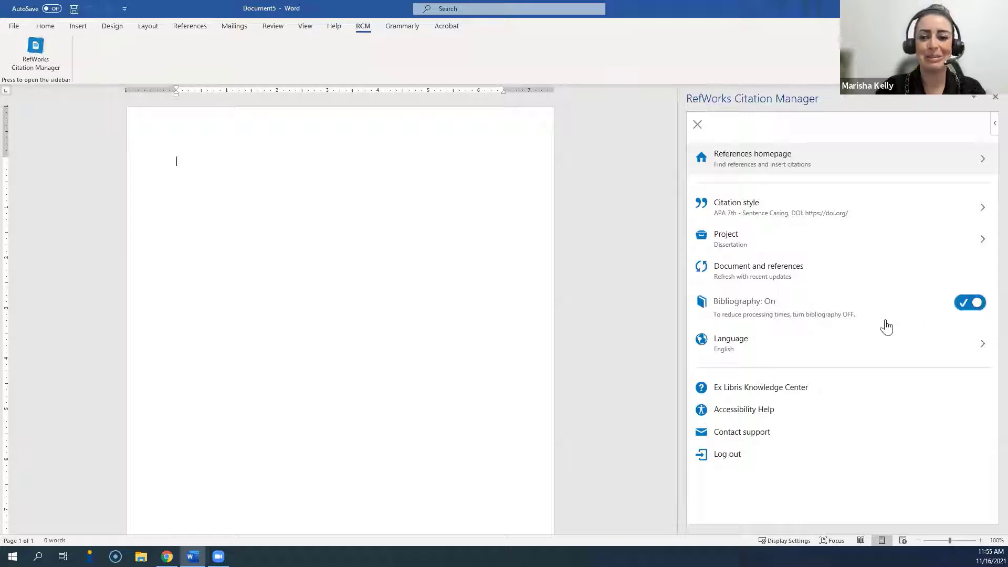
pyautogui.click(699, 128)
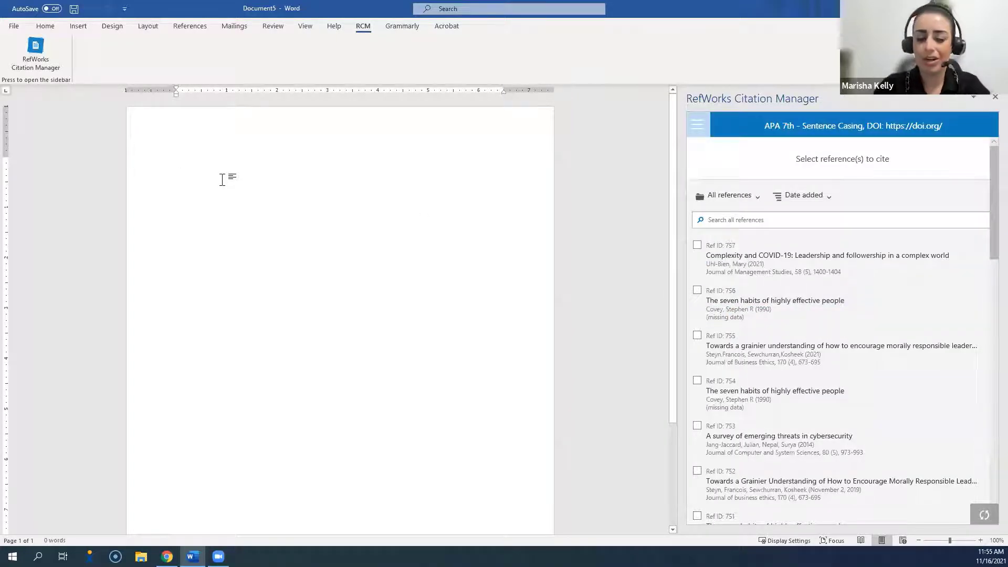
# Add blank lines, write "Citing your sources" on the first line, and cite "Complexity and COVID-19: Leadership and followership in a complex world" after it.
pyautogui.press('Return')
pyautogui.press('Return')
pyautogui.press('Return')
pyautogui.press('Return')
pyautogui.press('Return')
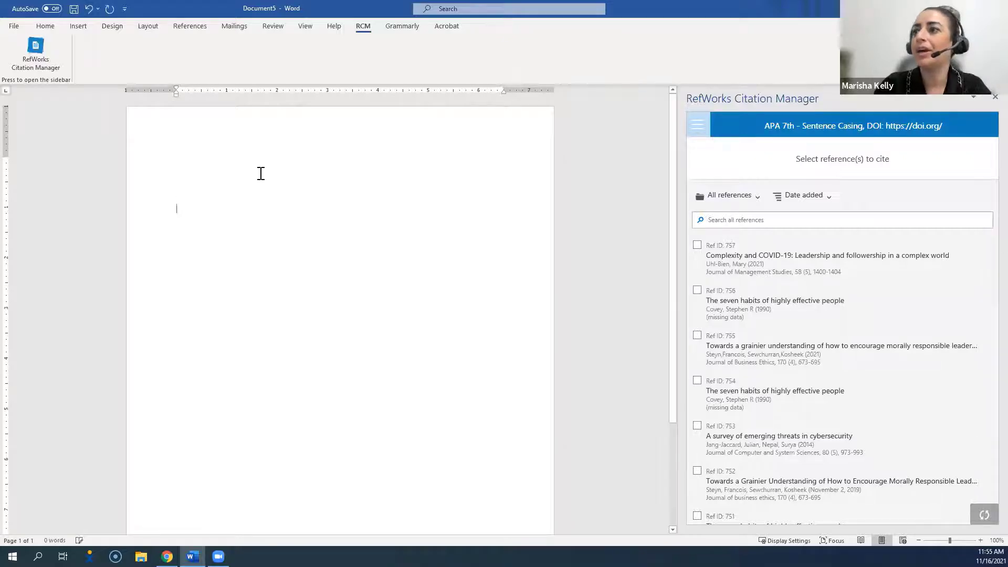
pyautogui.click(197, 160)
pyautogui.write('Citing ')
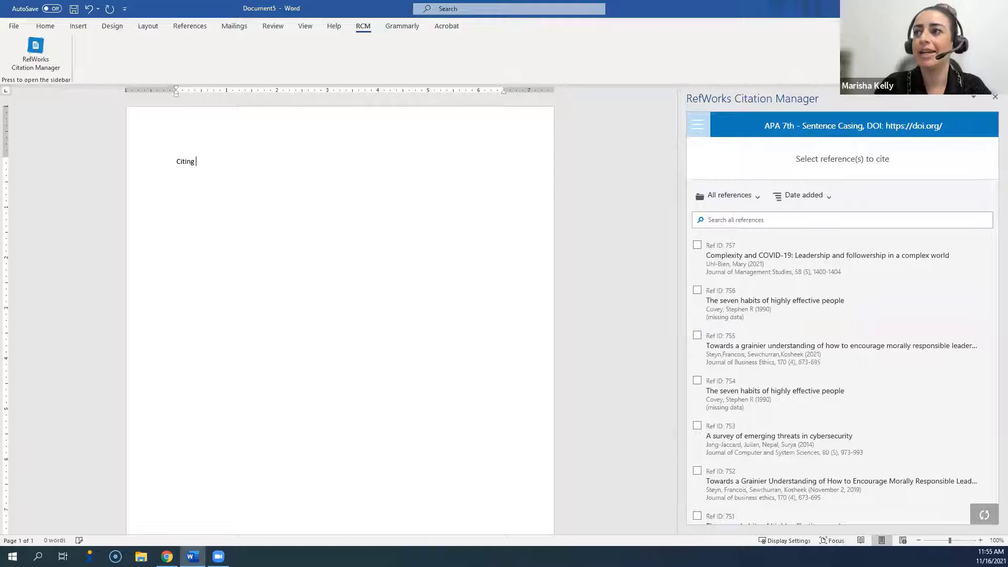
pyautogui.write('your sources')
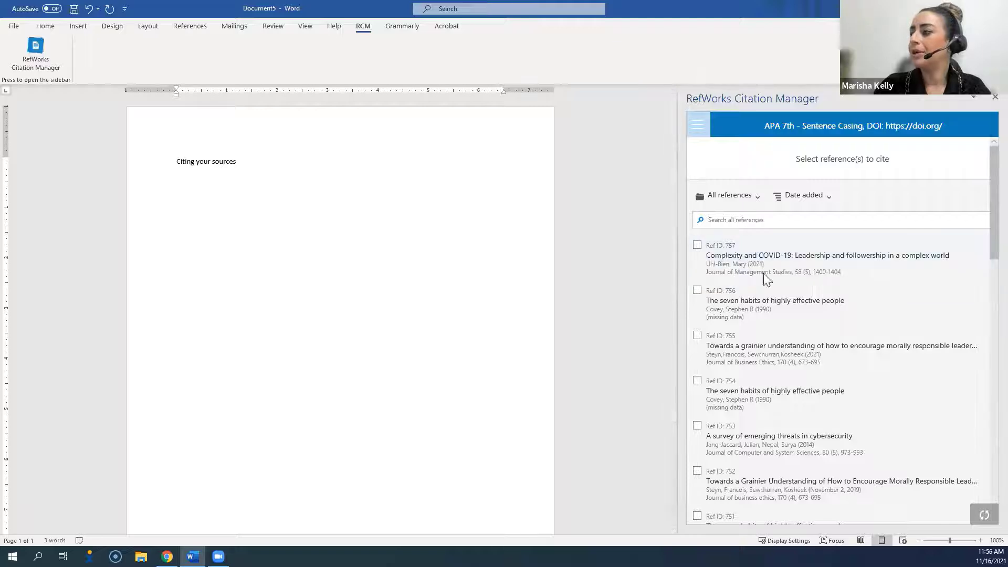
pyautogui.moveTo(795, 283)
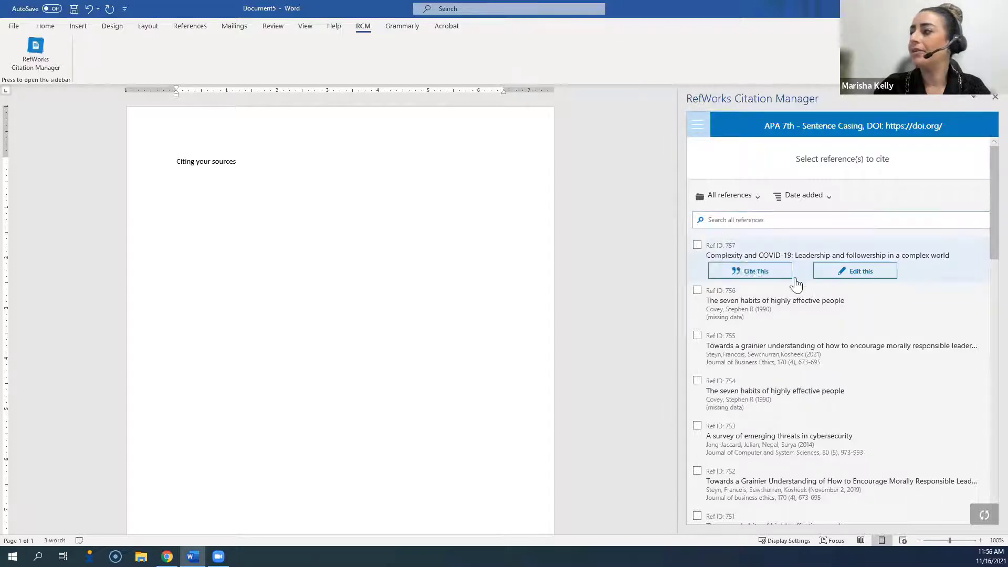
pyautogui.click(745, 271)
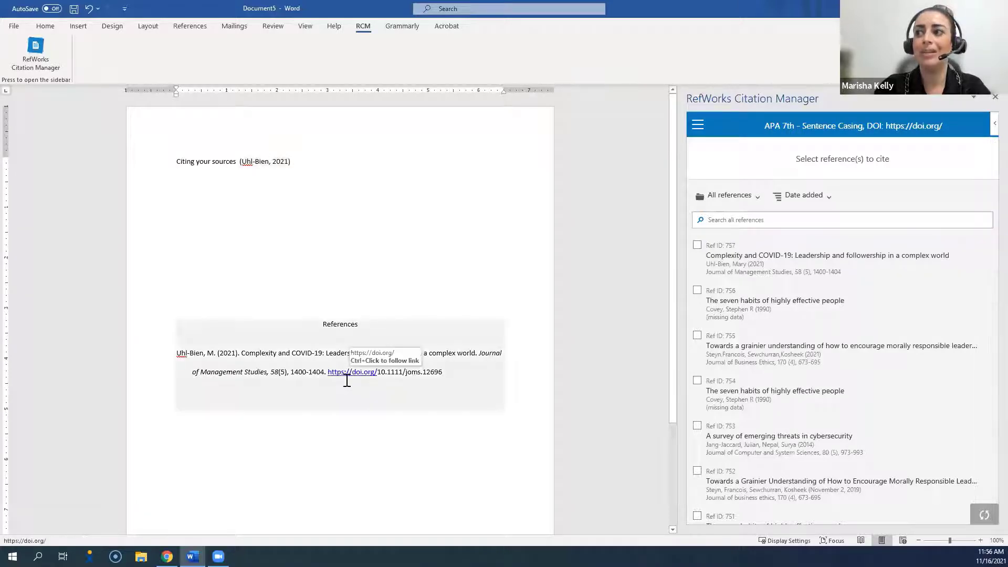
# Remove blank lines below the opening sentence and write ". One more source" after its citation.
pyautogui.click(269, 190)
pyautogui.press('BackSpace')
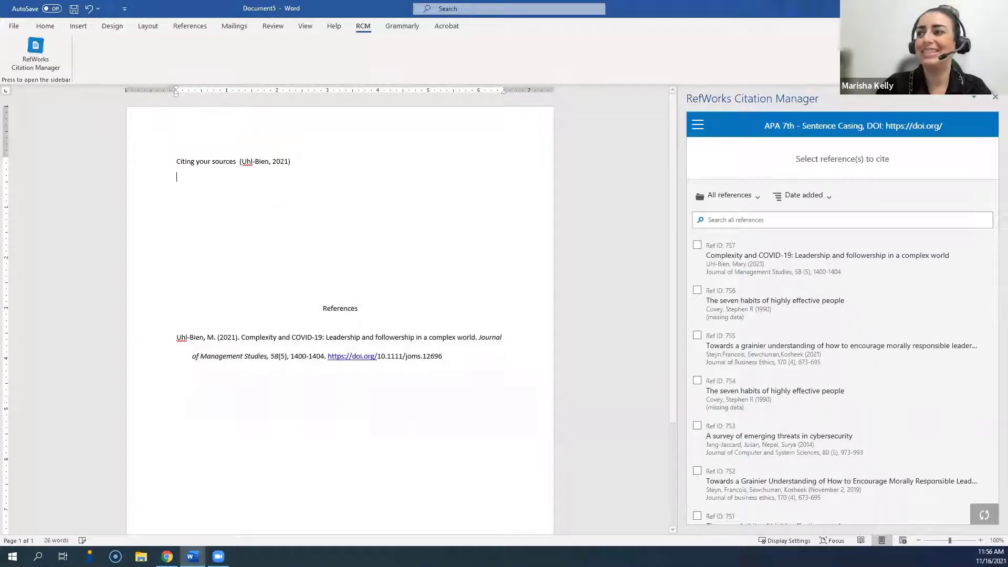
pyautogui.press('BackSpace')
pyautogui.write('. One m')
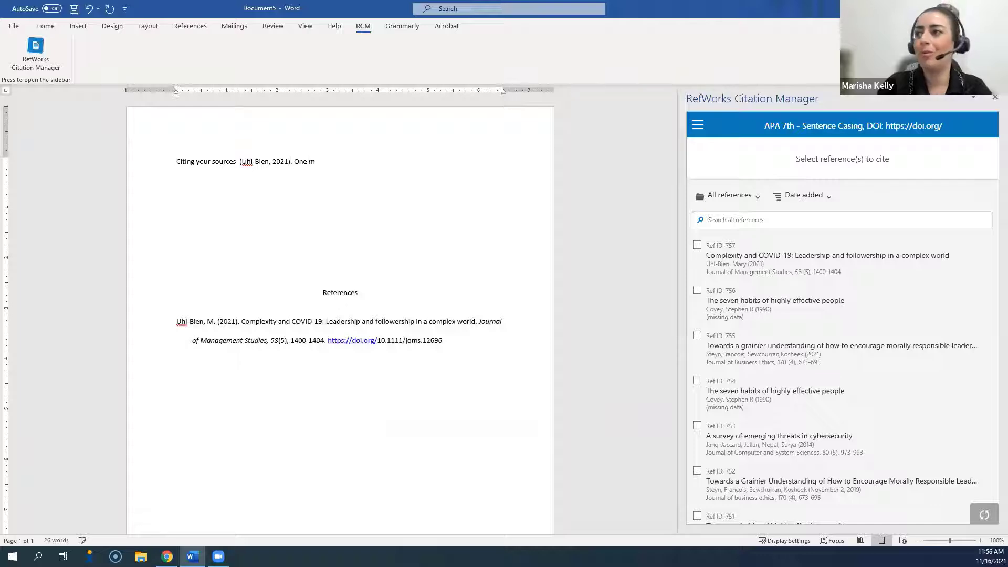
pyautogui.write('ore source')
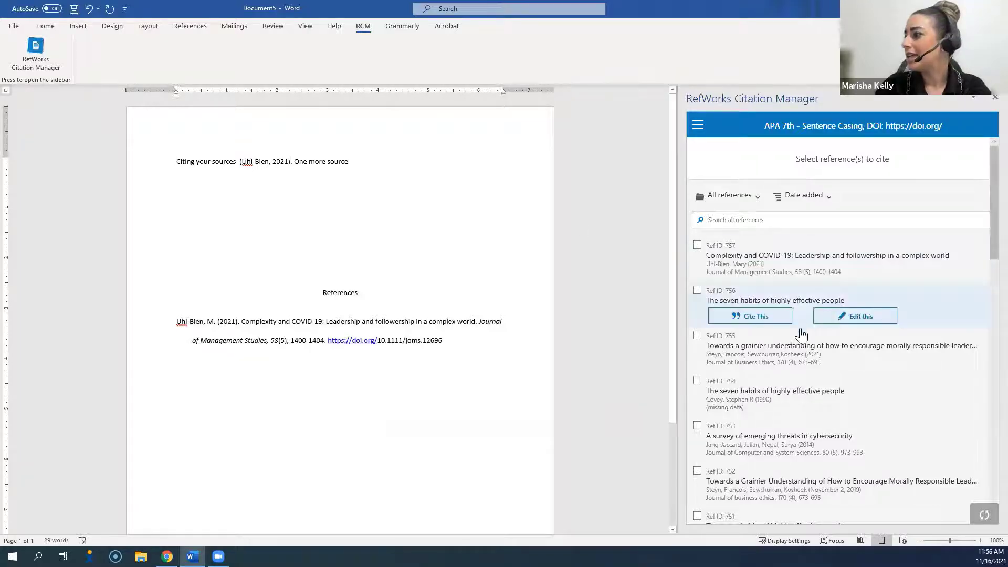
# Cite "The seven habits of highly effective people" after "One more source".
pyautogui.scroll(-1, 803, 325)
pyautogui.moveTo(757, 443)
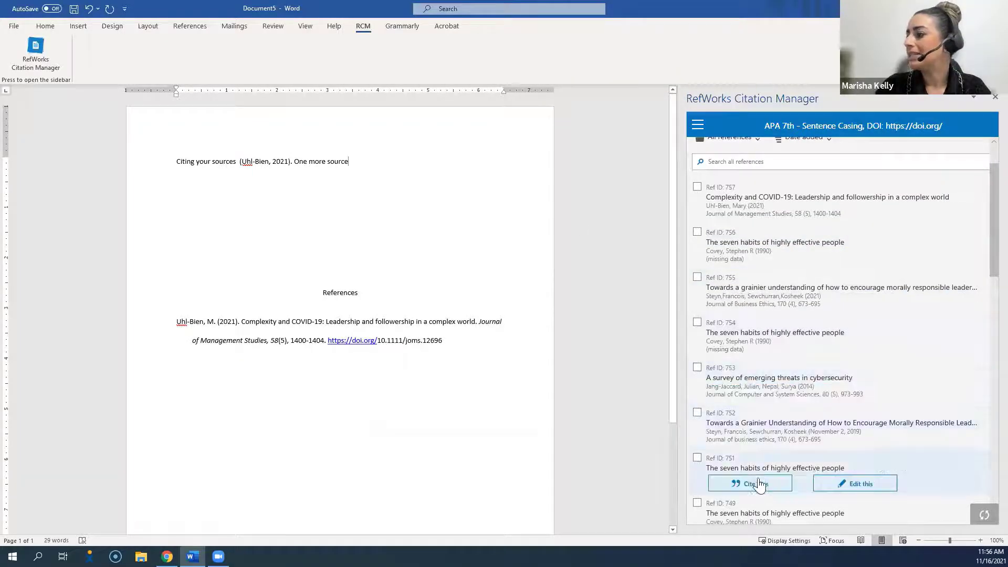
pyautogui.scroll(-1, 757, 481)
pyautogui.click(752, 469)
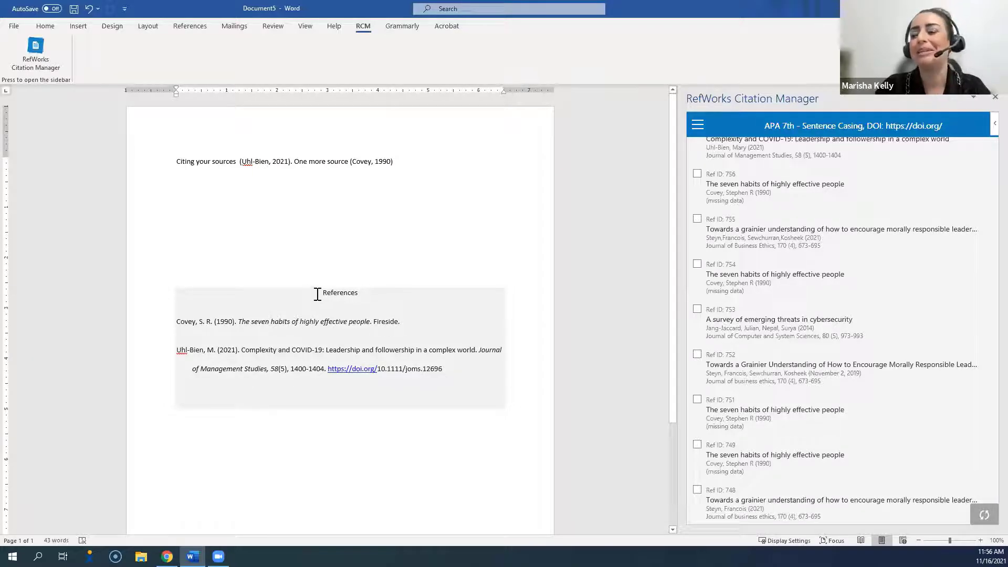
# Insert blank lines above the References heading until the bibliography moves onto the second page.
pyautogui.moveTo(338, 297); pyautogui.dragTo(479, 371)
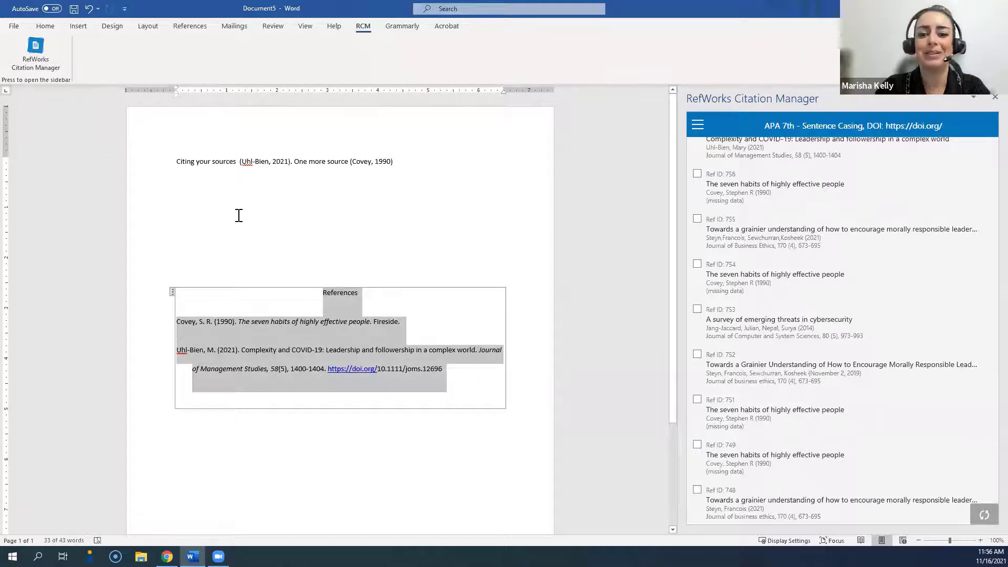
pyautogui.click(288, 231)
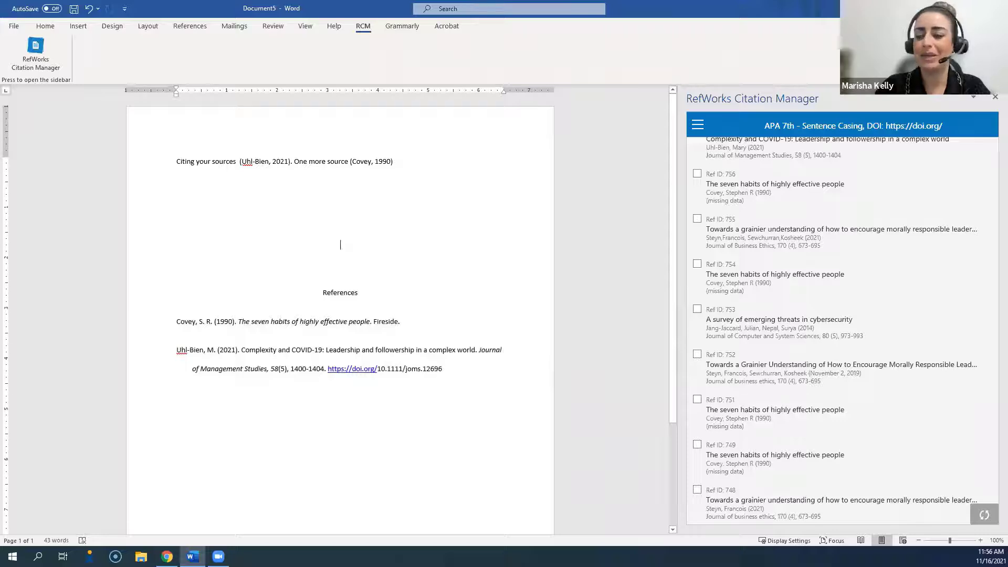
pyautogui.press('Return')
pyautogui.press('Return')
pyautogui.press('Return')
pyautogui.press('Return')
pyautogui.press('Return')
pyautogui.press('Return')
pyautogui.press('Return')
pyautogui.press('Return')
pyautogui.press('Return')
pyautogui.press('Return')
pyautogui.press('Return')
pyautogui.scroll(-1, 340, 243)
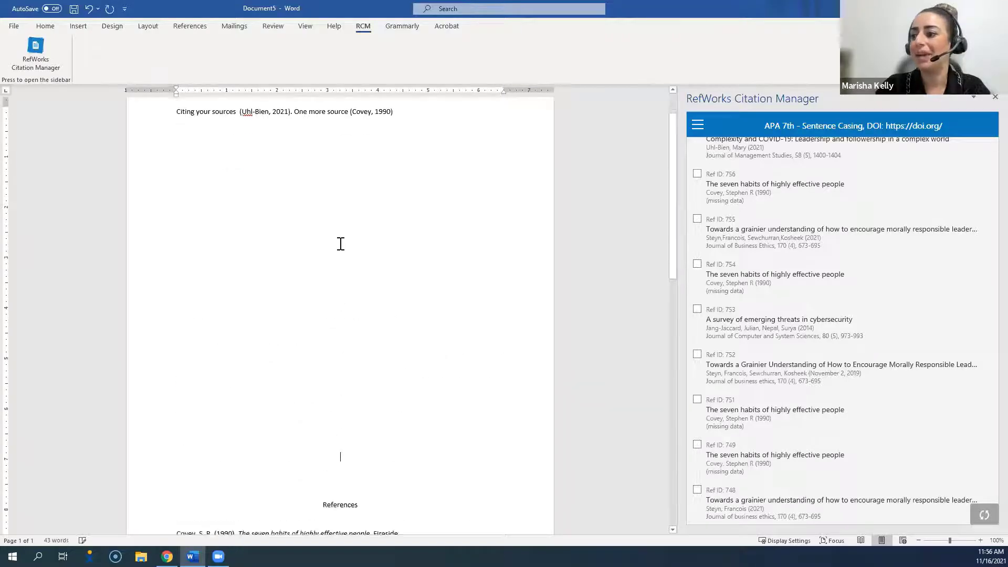
pyautogui.scroll(-4, 341, 244)
pyautogui.press('Return')
pyautogui.press('Return')
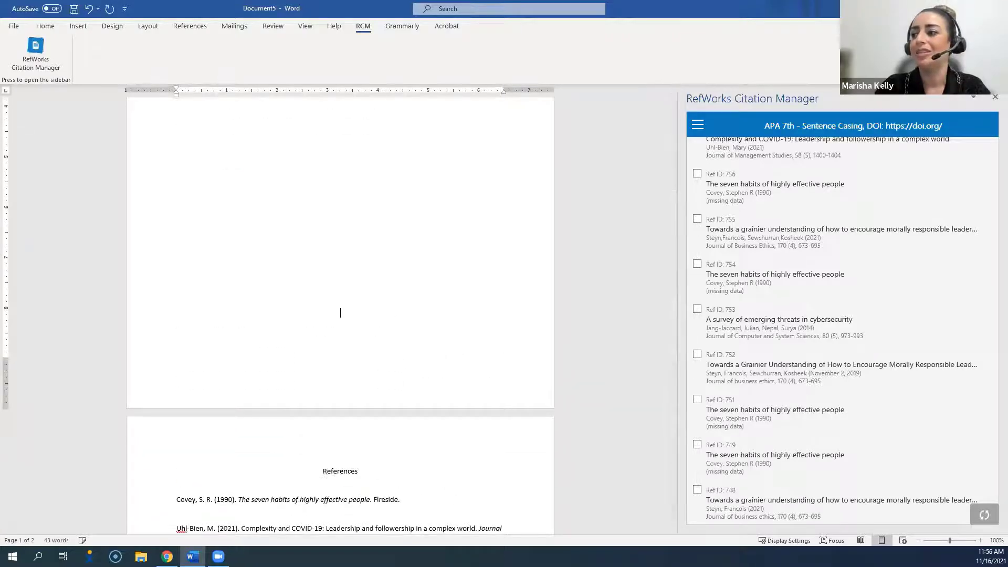
pyautogui.scroll(5, 345, 243)
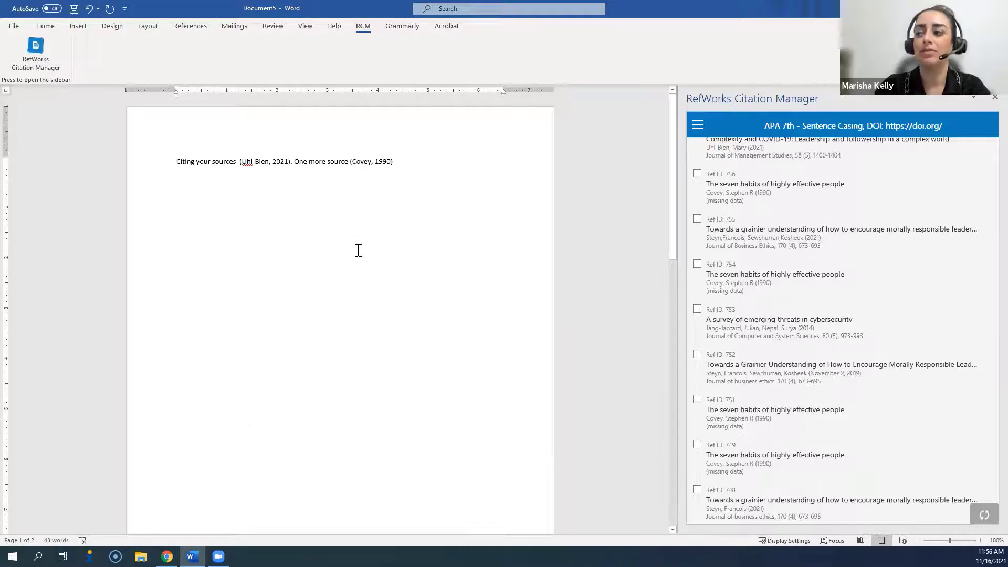
# Write "Direct quote" in quotation marks in the blank space below the first line of text.
pyautogui.click(317, 225)
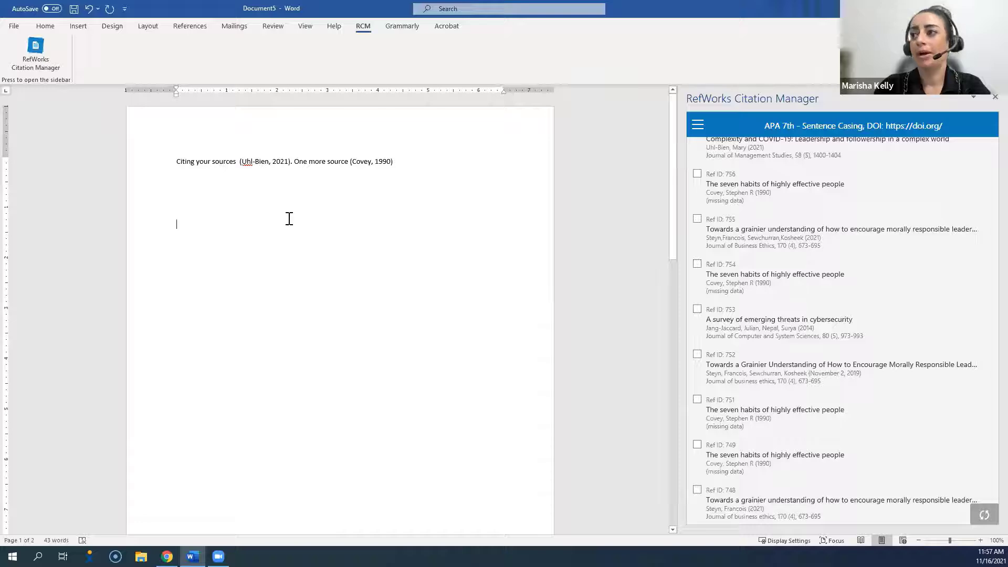
pyautogui.click(232, 202)
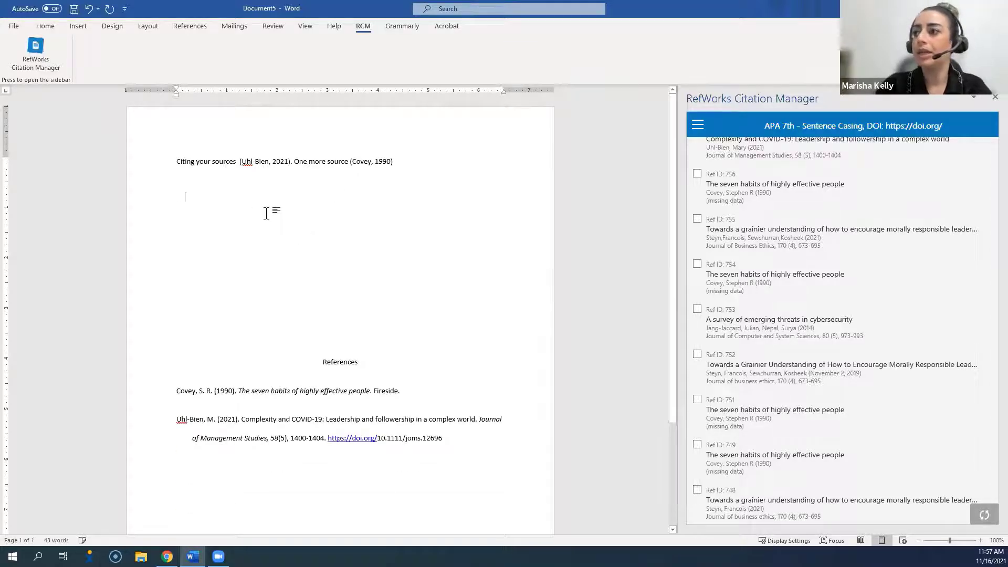
pyautogui.write('"')
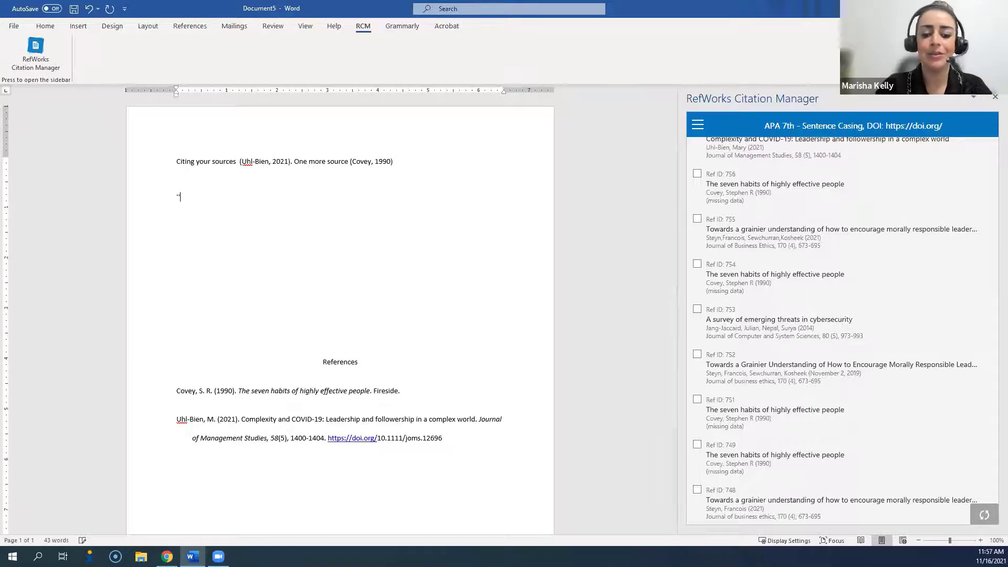
pyautogui.write('Direct qu')
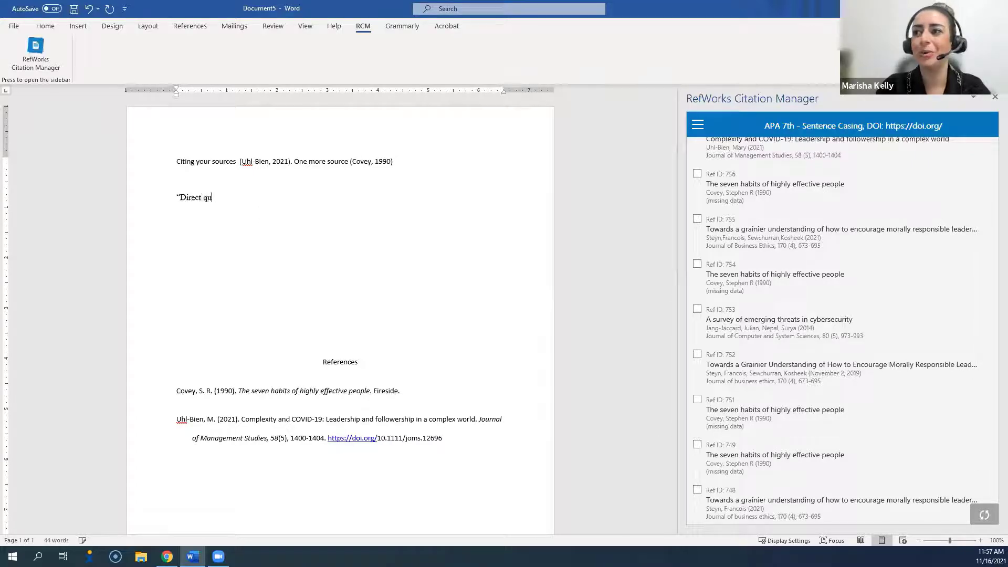
pyautogui.write('ote"')
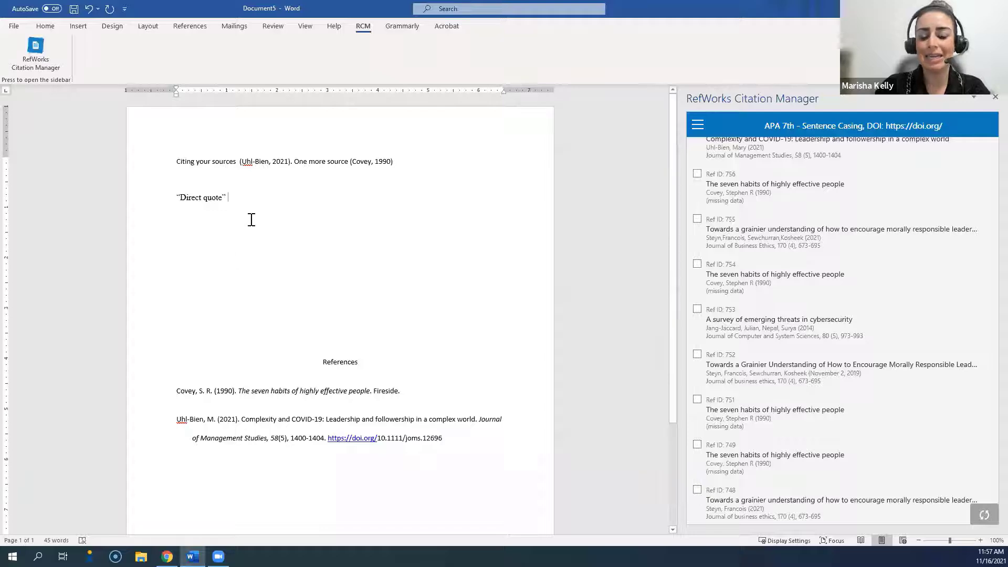
# Cite "Incorporating Caregivers into Adolescent Psychotherapy: A Systematic Review" after the direct quote.
pyautogui.moveTo(687, 271)
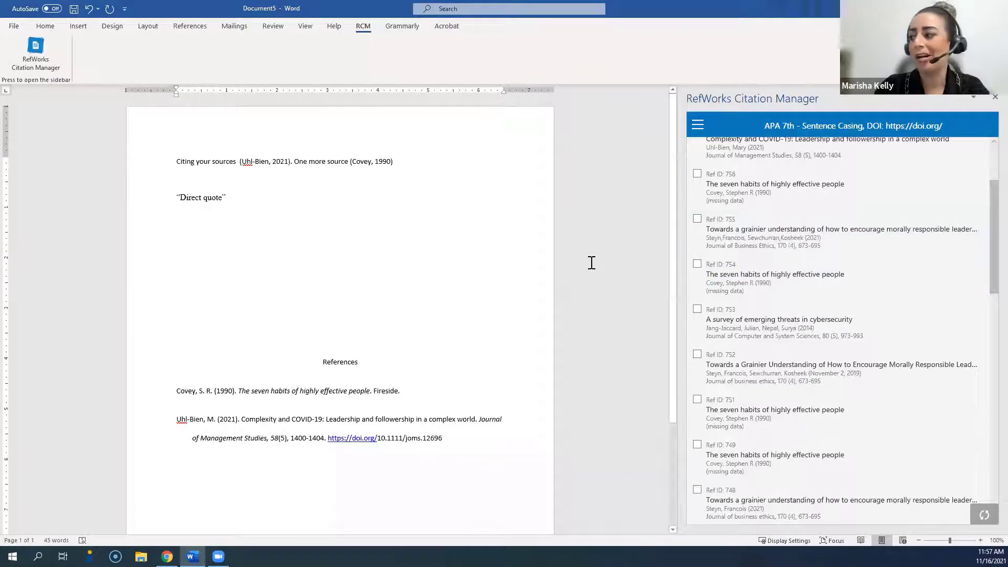
pyautogui.scroll(-1, 668, 278)
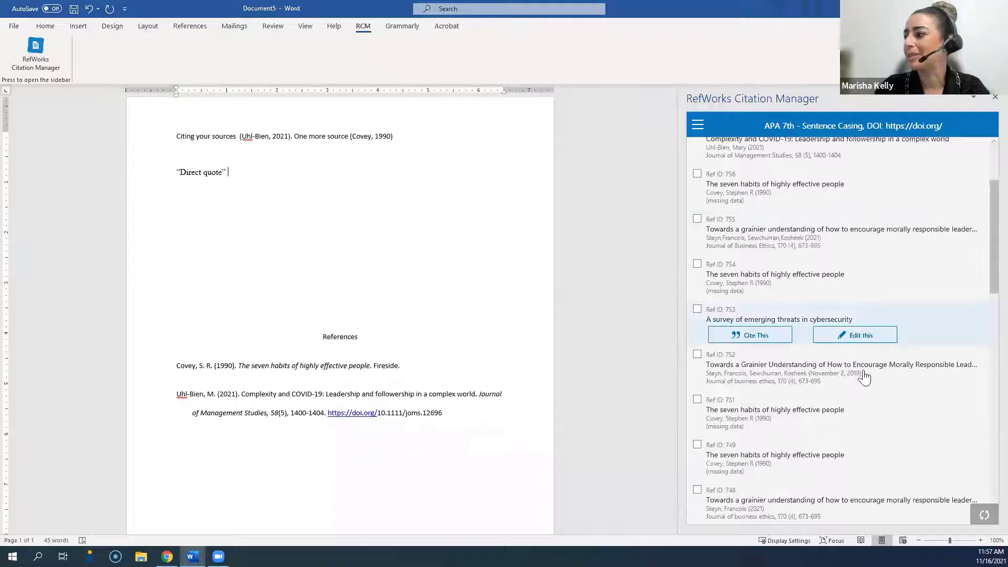
pyautogui.scroll(-3, 861, 376)
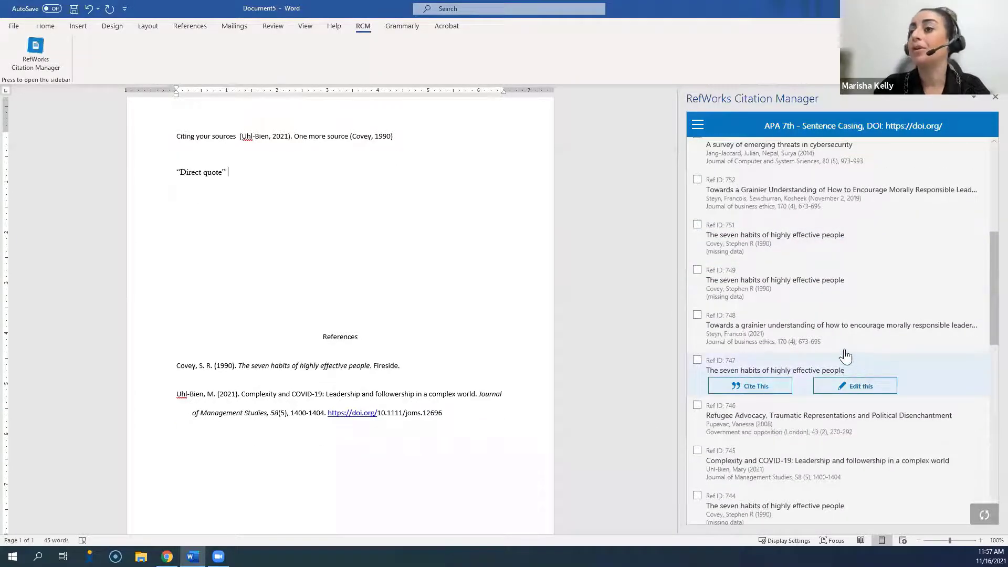
pyautogui.scroll(-1, 844, 349)
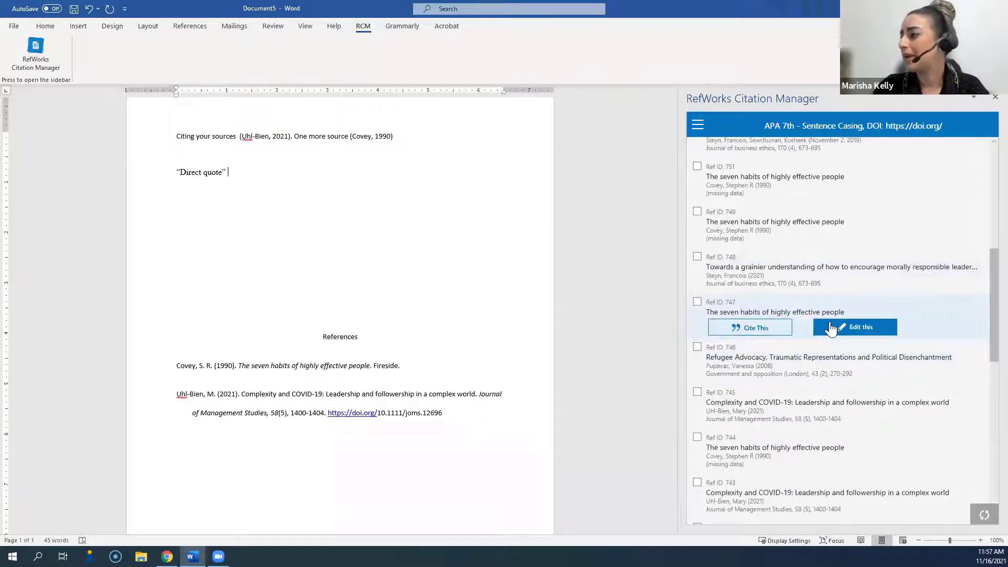
pyautogui.scroll(-3, 831, 331)
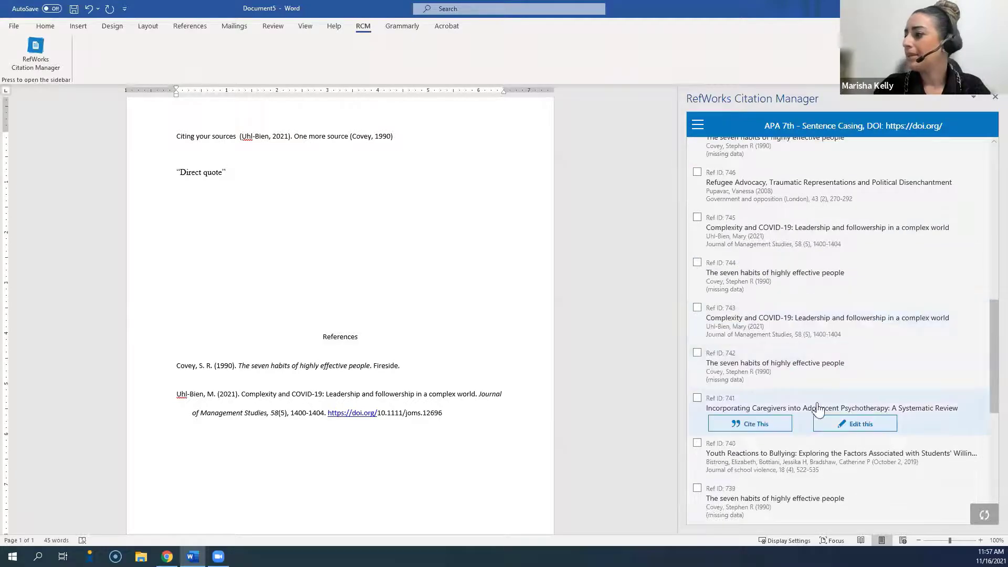
pyautogui.click(756, 424)
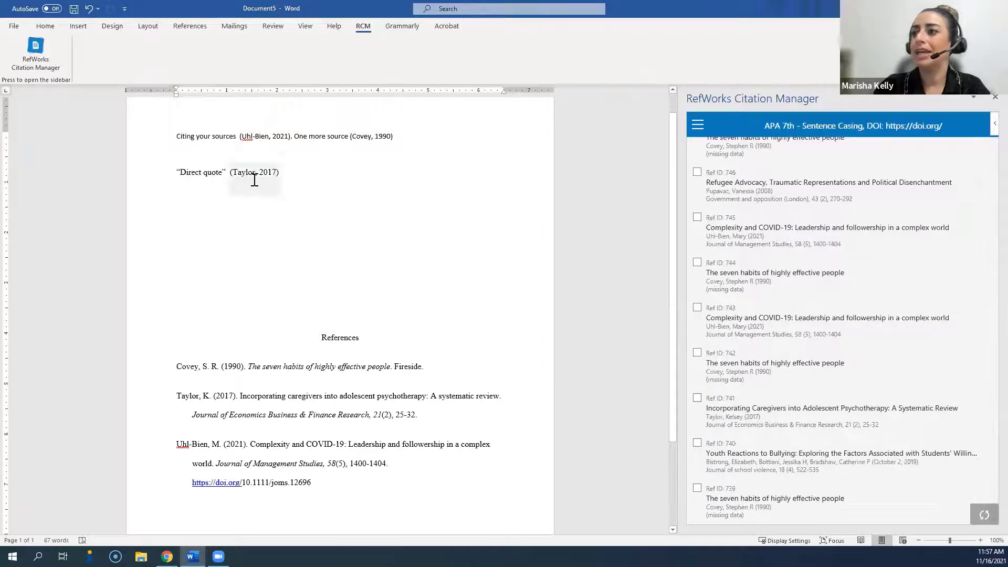
# Add ", p. 17" after the year inside the direct quote's in-text citation.
pyautogui.click(278, 172)
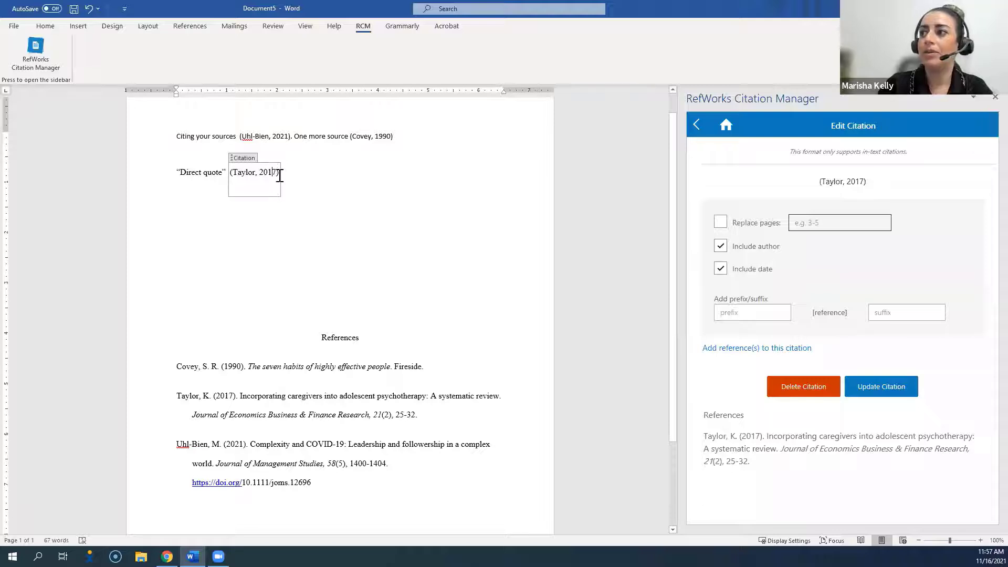
pyautogui.write(', p')
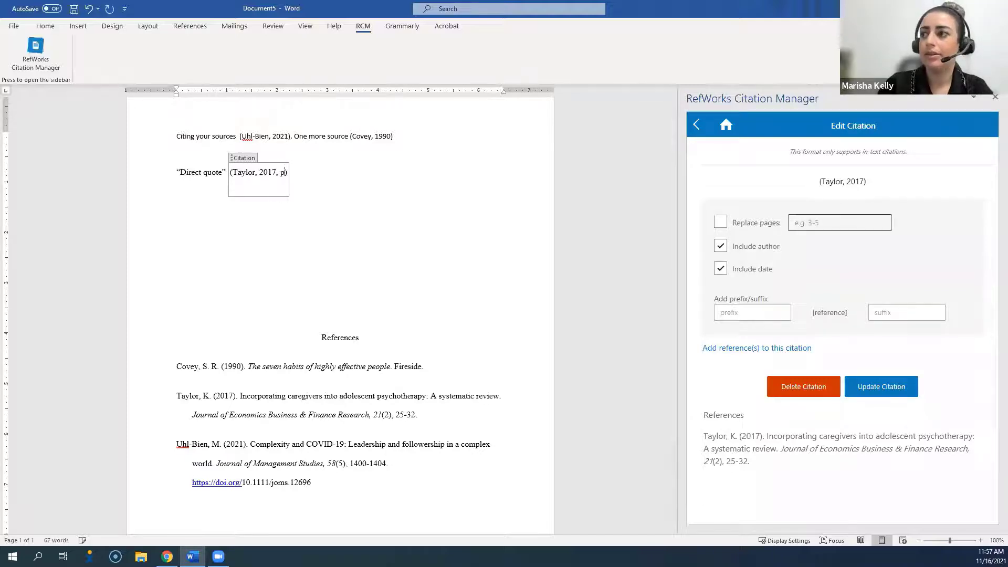
pyautogui.write('. 17')
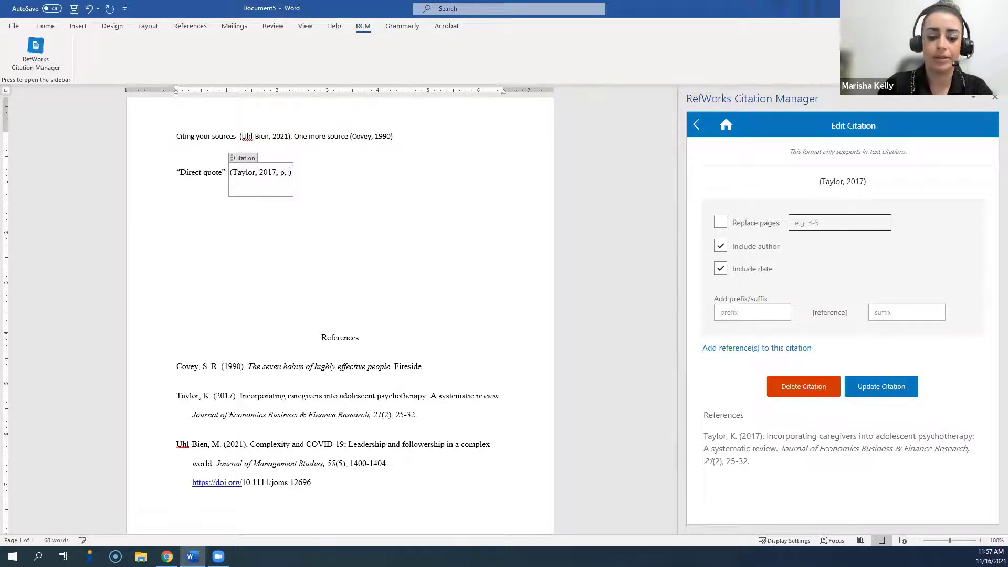
# Write "According to" on the line below the direct quote.
pyautogui.click(333, 218)
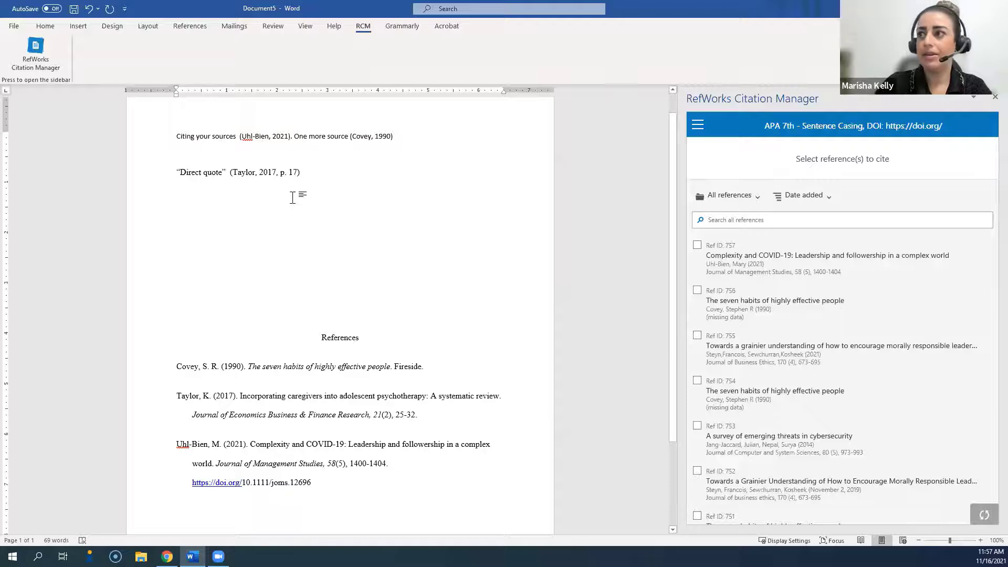
pyautogui.write('Ac')
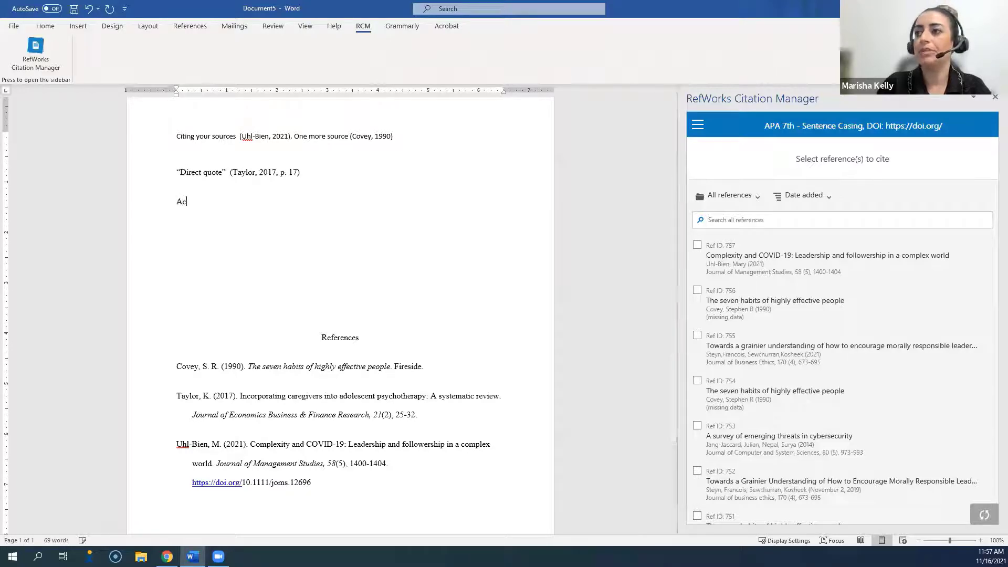
pyautogui.write('cor')
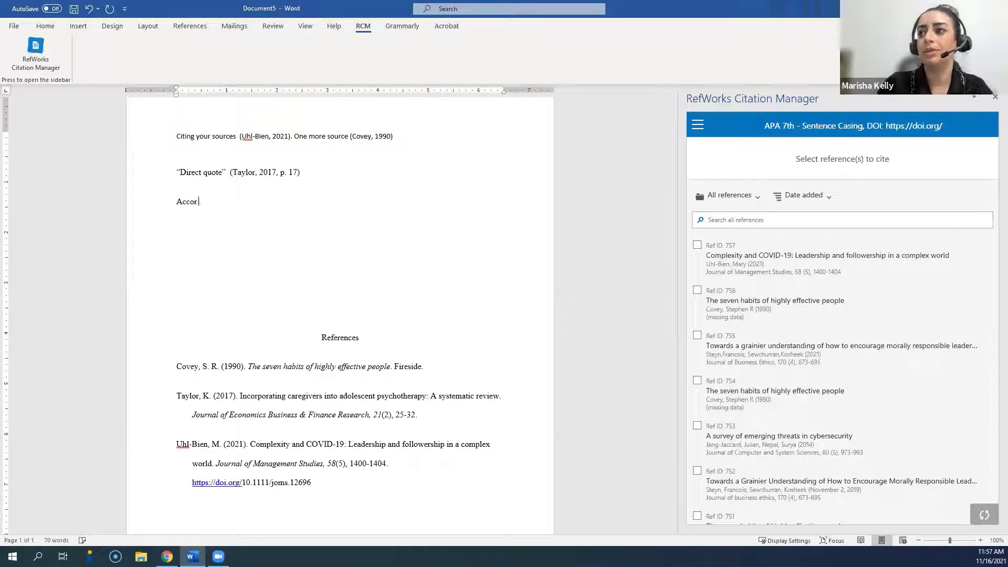
pyautogui.write('sing')
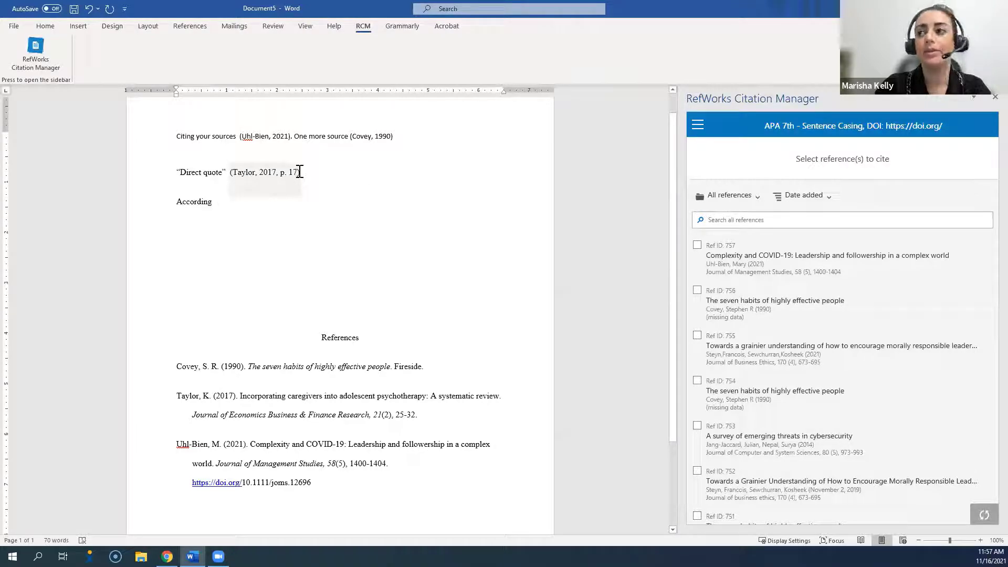
pyautogui.write('to')
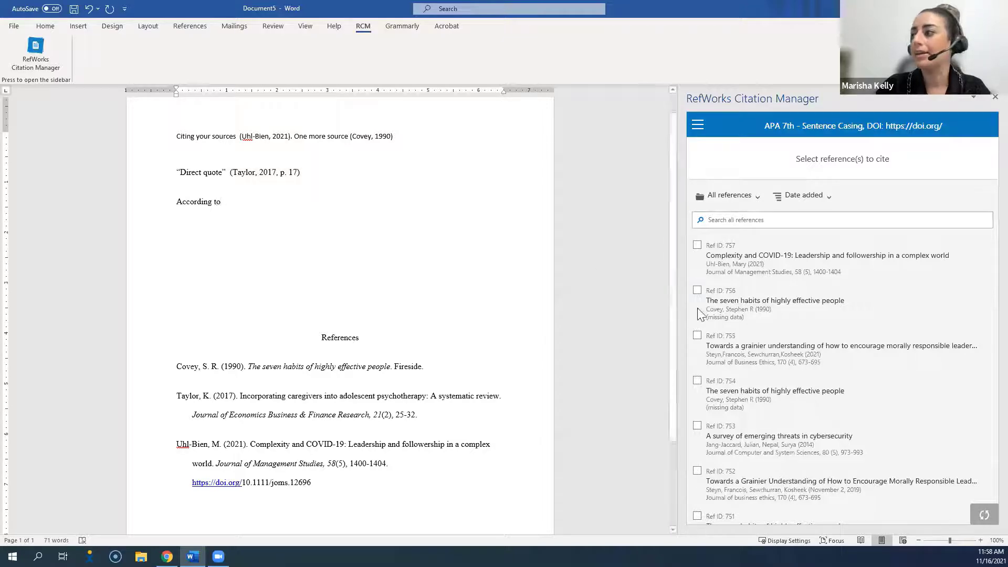
# Cite the 2021 reference "Towards a grainier understanding of how to encourage morally responsible leadership" (Ref ID 748) after "According to".
pyautogui.scroll(-5, 851, 361)
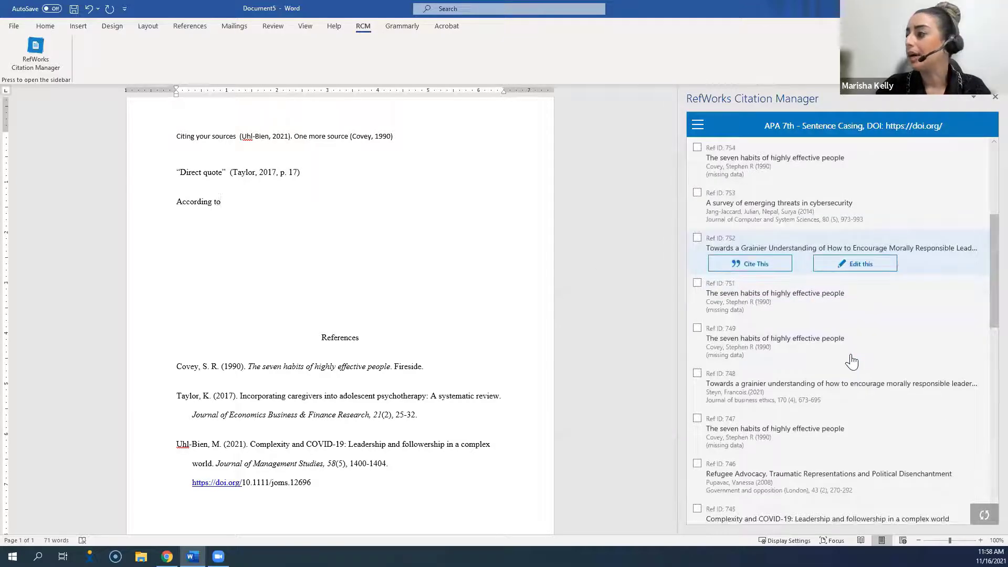
pyautogui.scroll(-2, 851, 361)
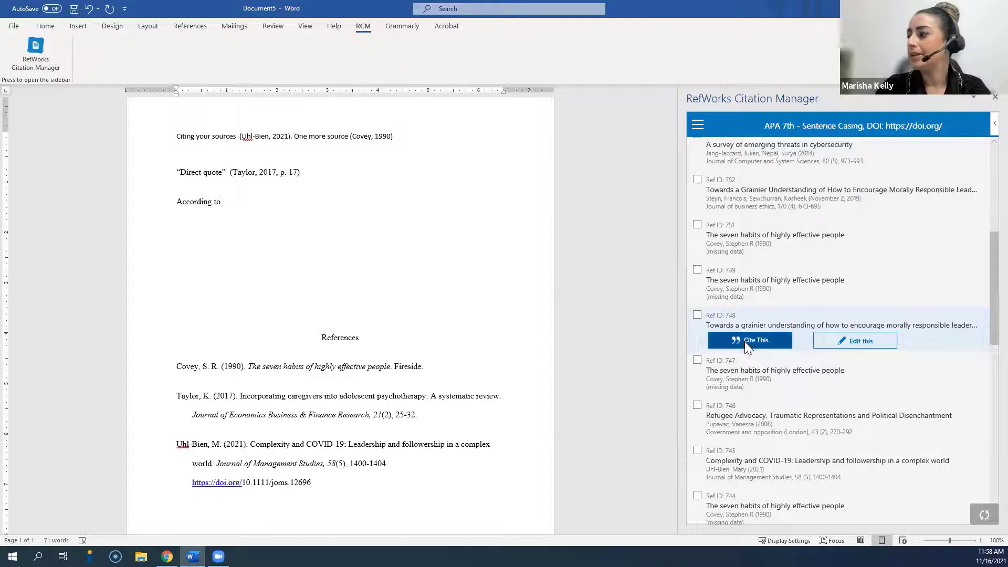
pyautogui.click(744, 341)
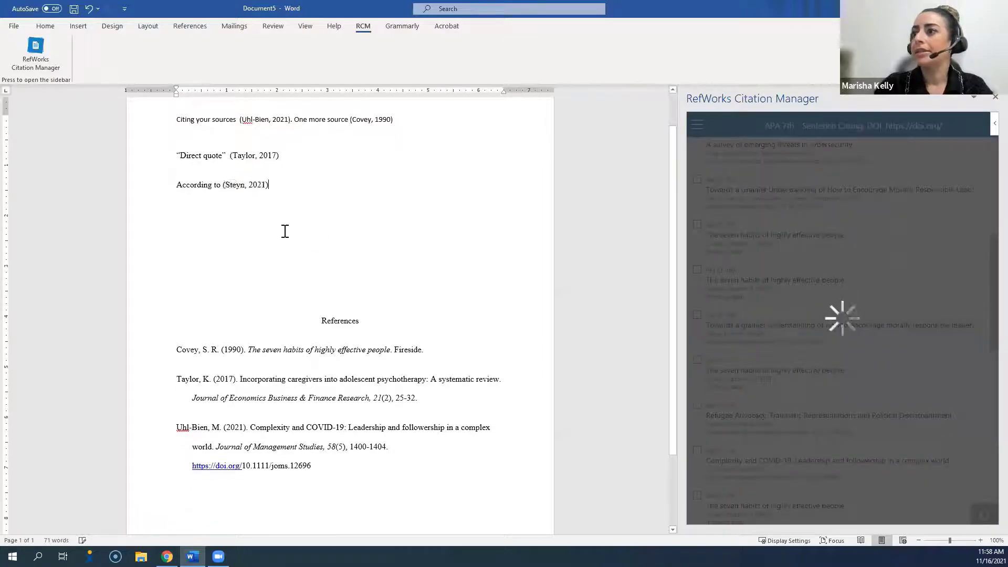
# Write the cited author's surname and a comma between "According to" and the new citation.
pyautogui.click(221, 185)
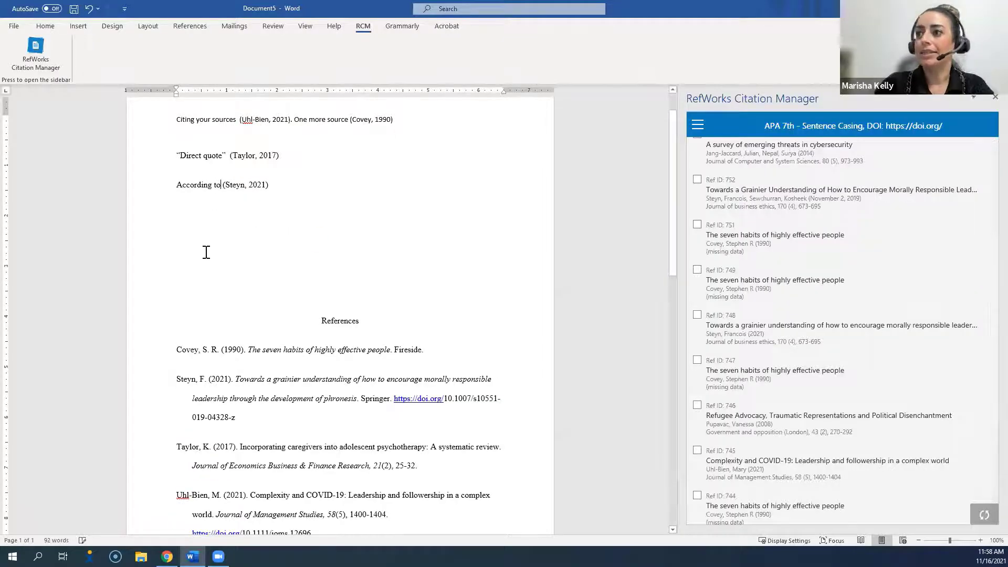
pyautogui.write('Stey')
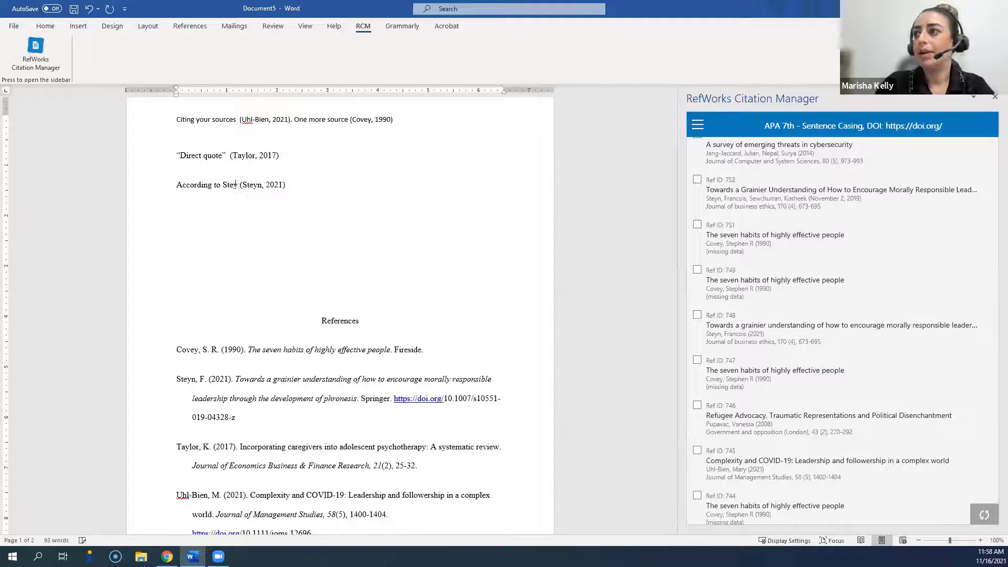
pyautogui.write('n')
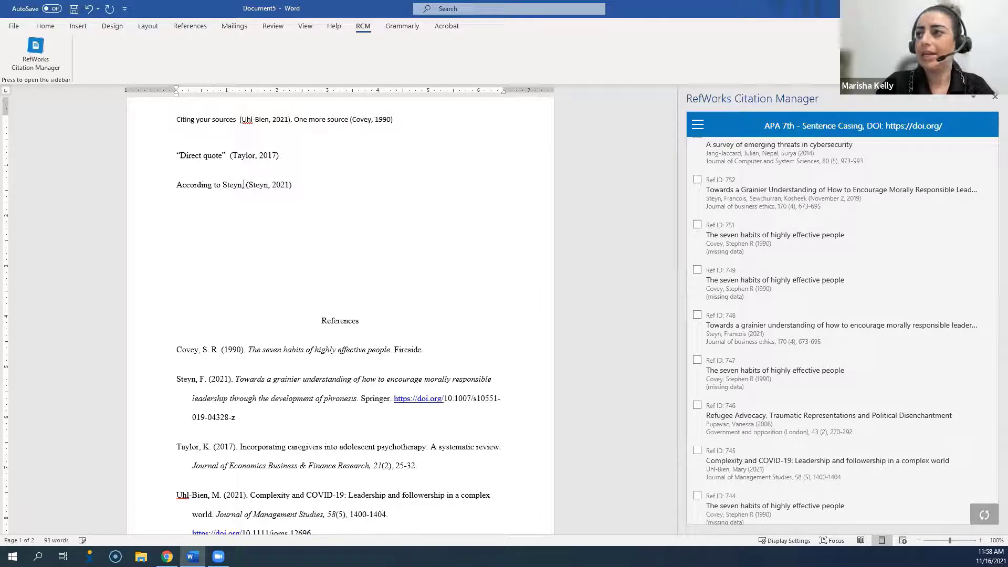
# Remove the author's surname and comma from the citation after "According to", leaving only the year in parentheses.
pyautogui.click(266, 185)
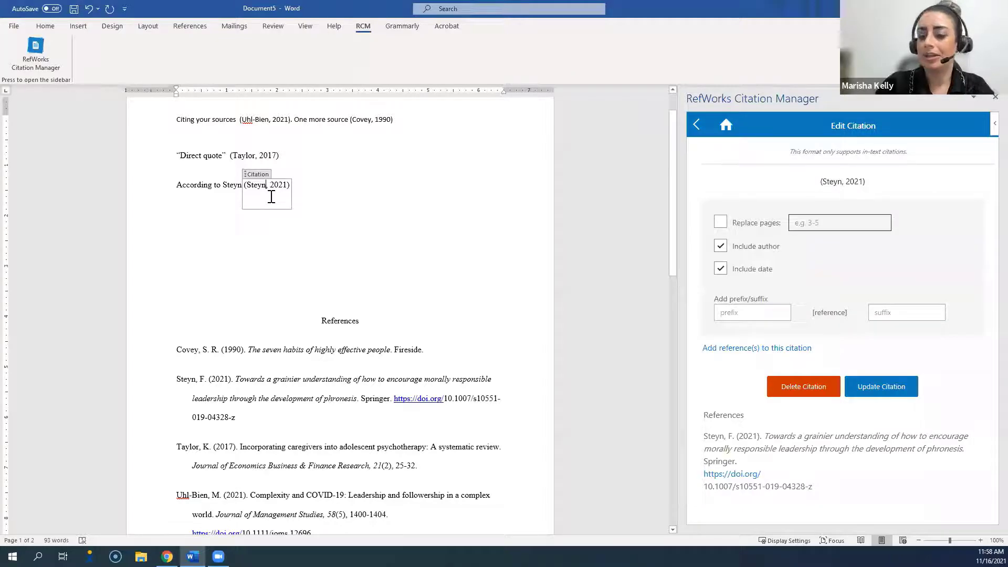
pyautogui.click(270, 185)
pyautogui.press('BackSpace')
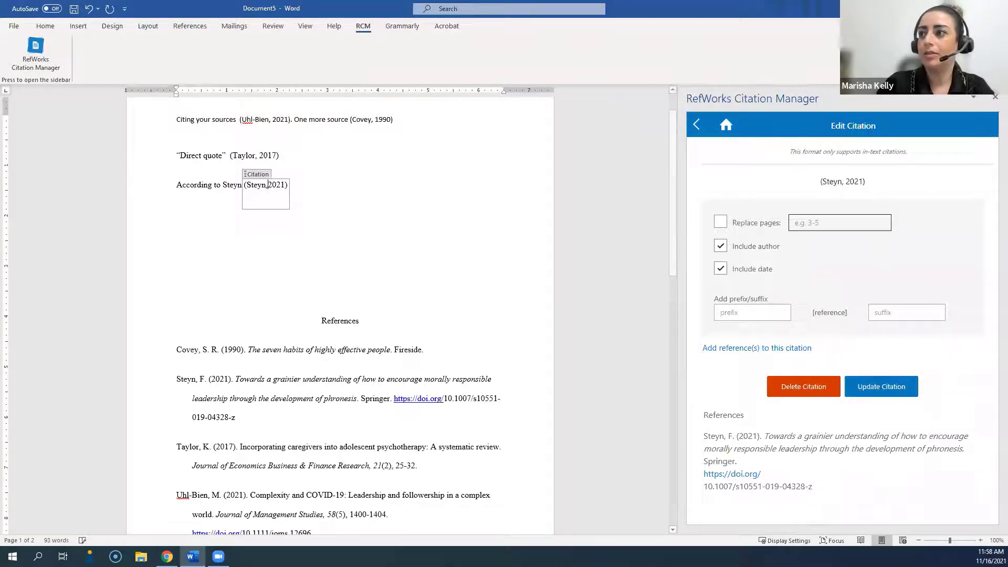
pyautogui.press('BackSpace')
pyautogui.press('BackSpace')
pyautogui.press('BackSpace')
pyautogui.press('BackSpace')
pyautogui.press('BackSpace')
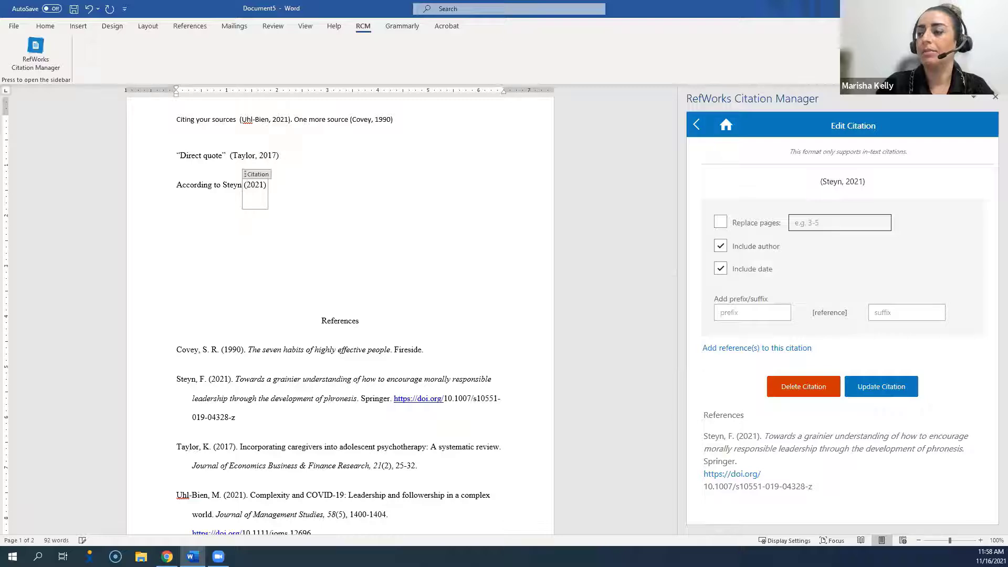
pyautogui.click(206, 210)
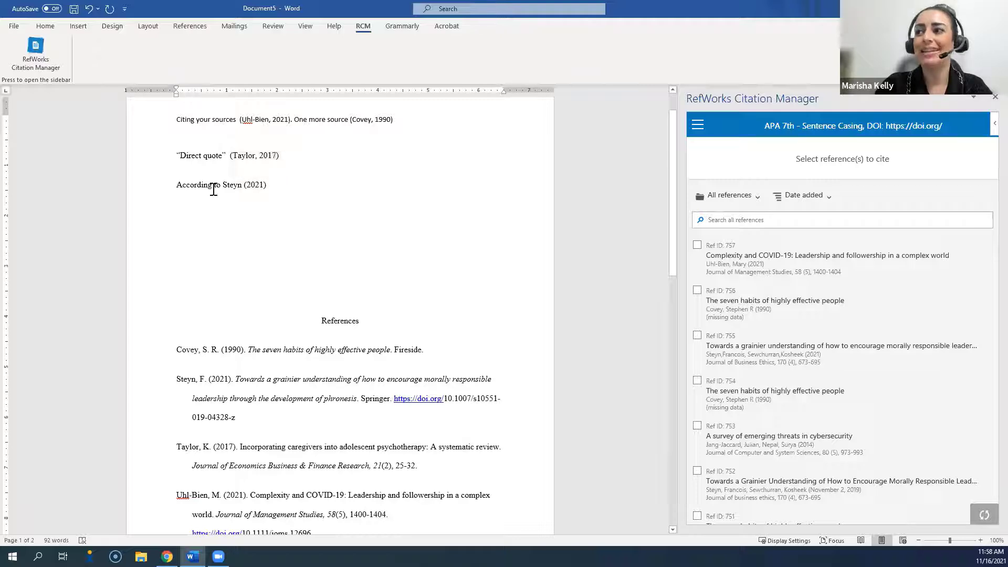
# Add a comma and a space after the year inside the direct quote's in-text citation.
pyautogui.click(275, 154)
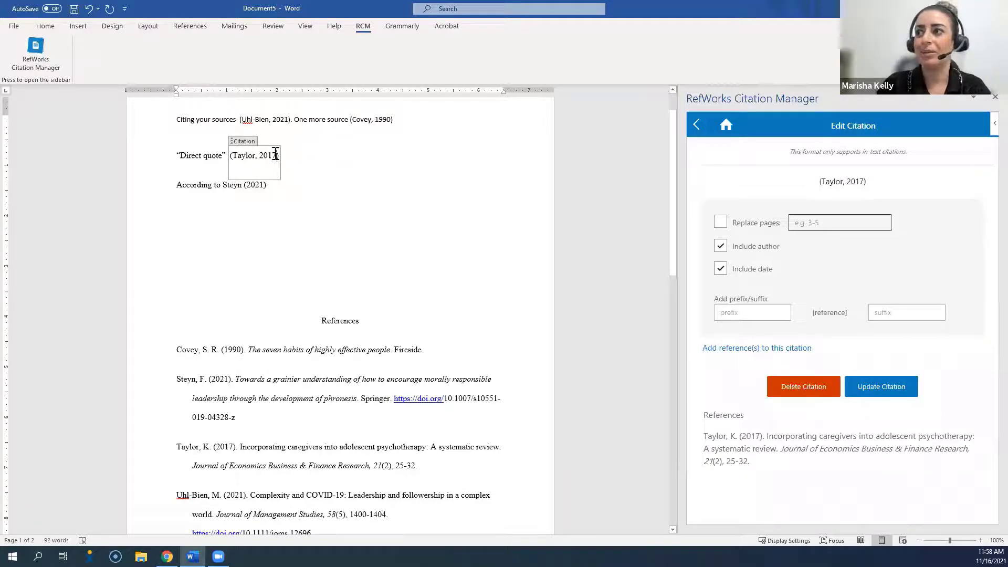
pyautogui.write(',')
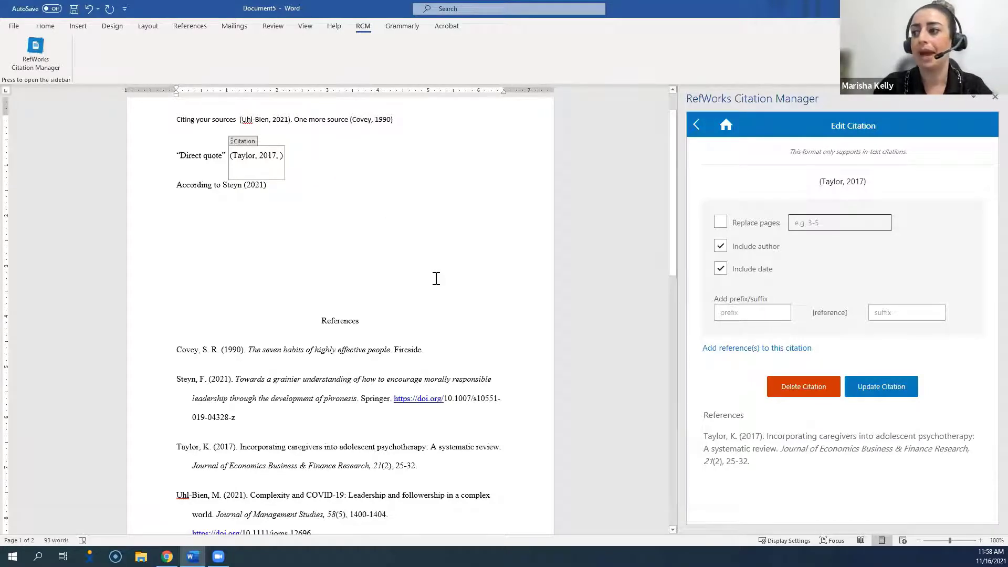
pyautogui.scroll(-2, 428, 277)
pyautogui.scroll(-2, 420, 270)
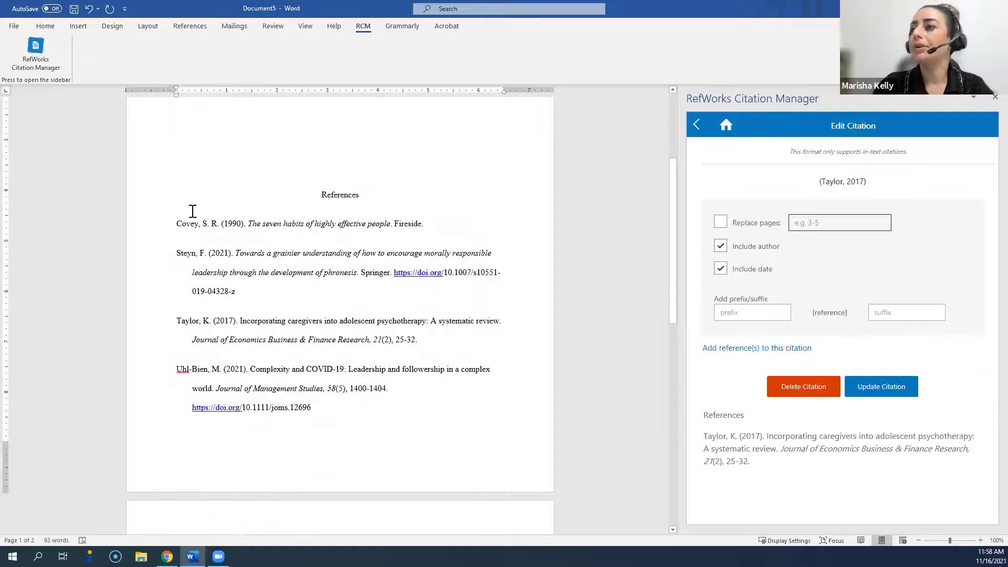
pyautogui.scroll(-2, 191, 210)
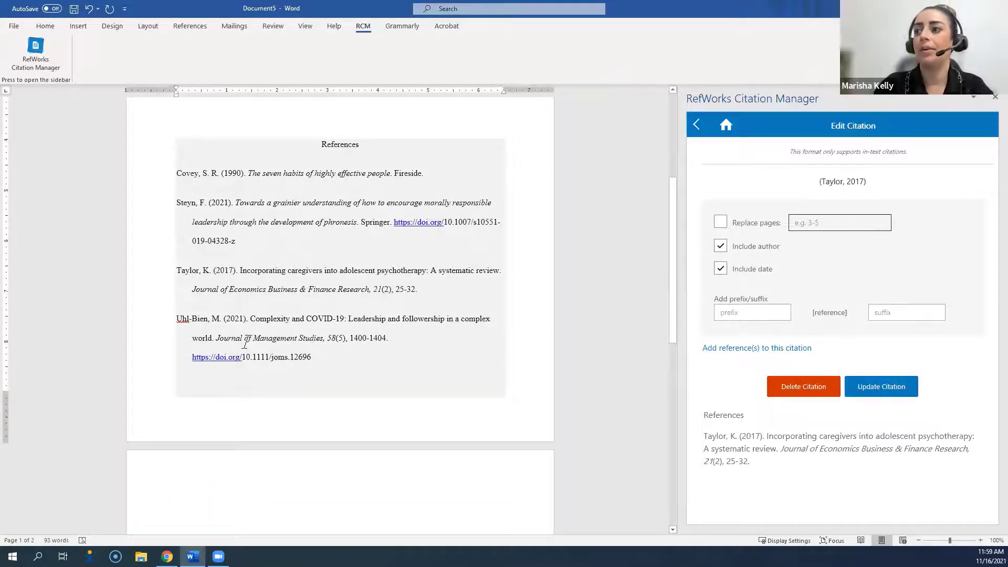
pyautogui.moveTo(322, 361); pyautogui.dragTo(235, 357)
pyautogui.click(228, 355)
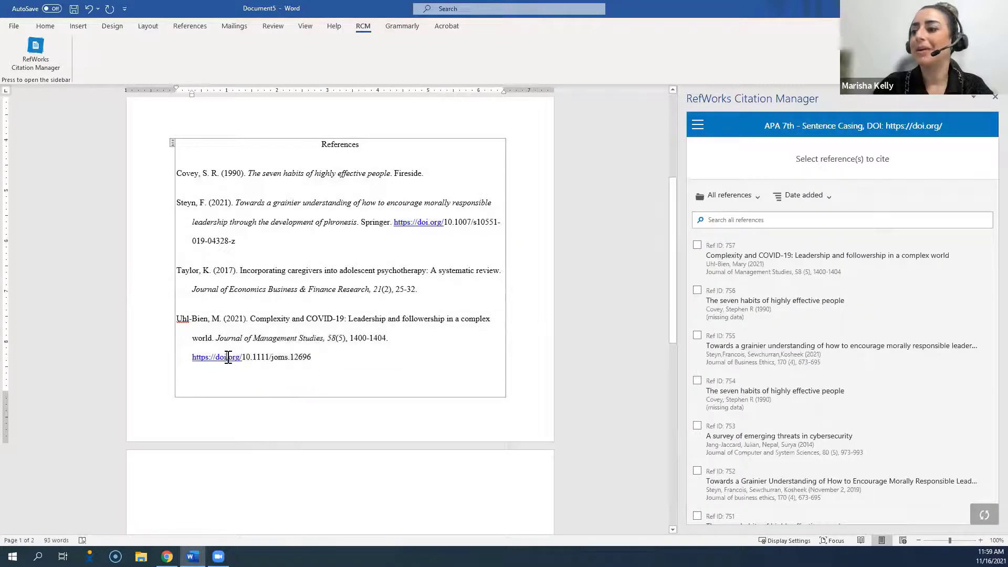
pyautogui.rightClick(228, 356)
pyautogui.click(285, 256)
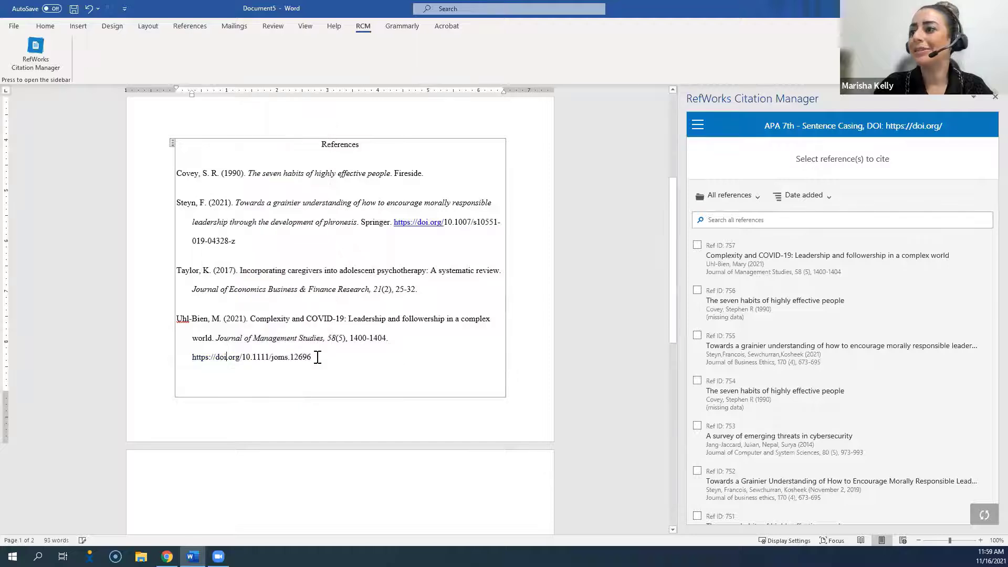
pyautogui.click(315, 357)
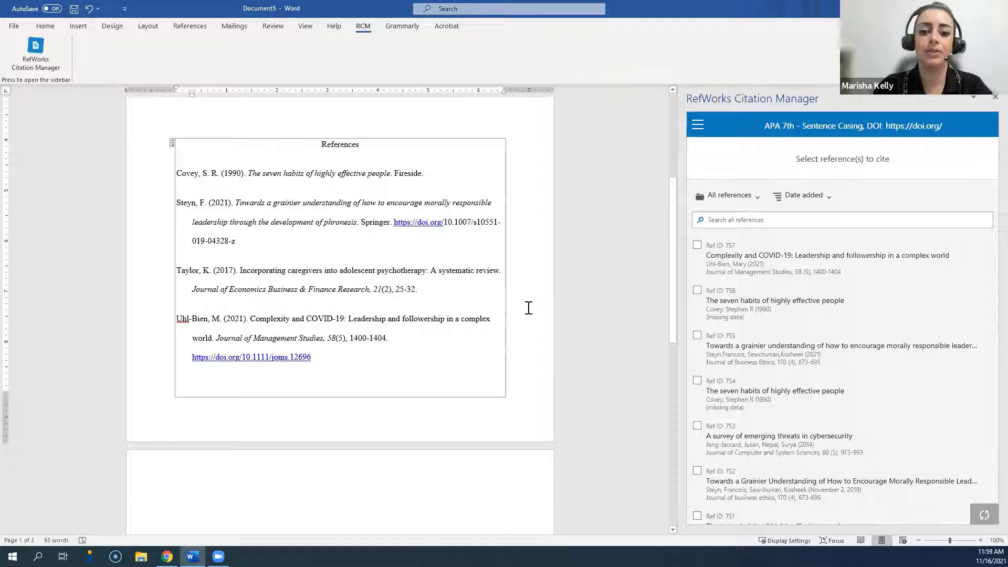
pyautogui.scroll(3, 535, 306)
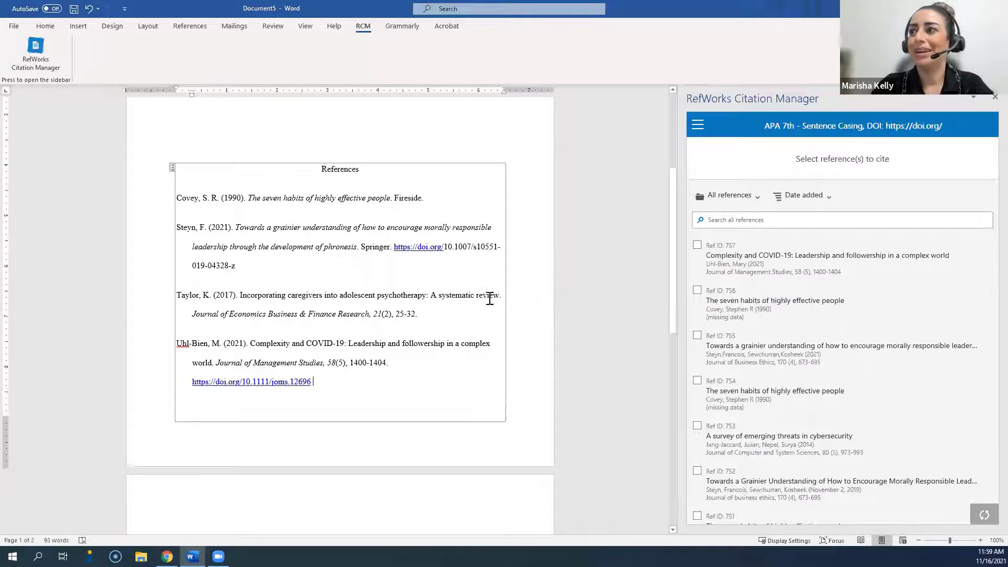
pyautogui.scroll(1, 525, 313)
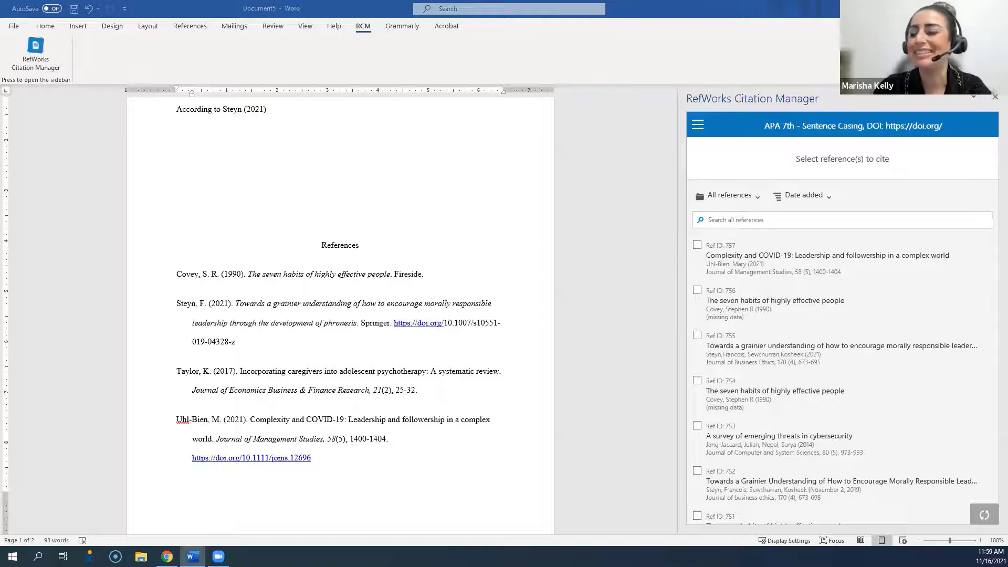
# Switch to Chrome and open the RefWorks guide from the Northcentral University Library homepage.
pyautogui.click(167, 557)
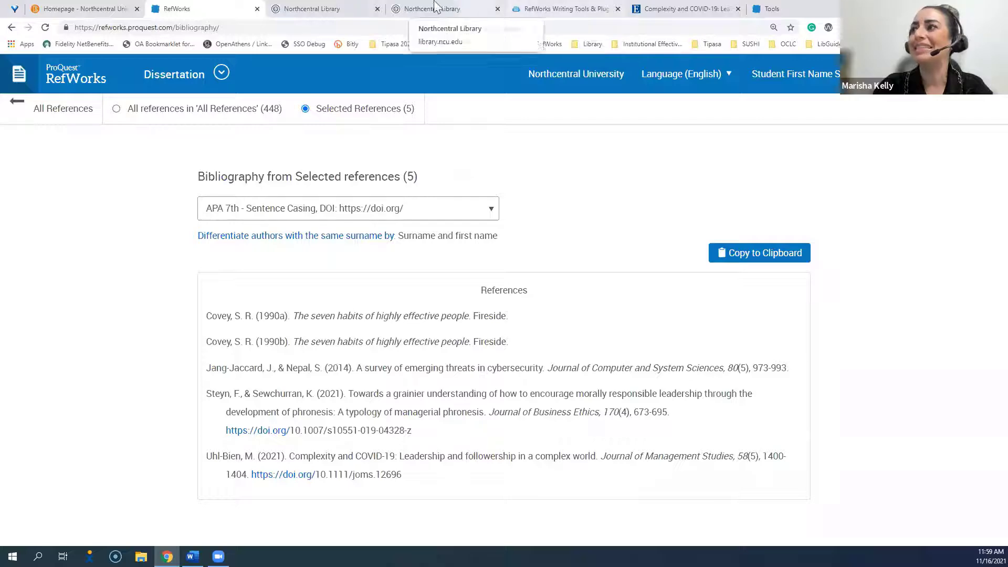
pyautogui.click(334, 10)
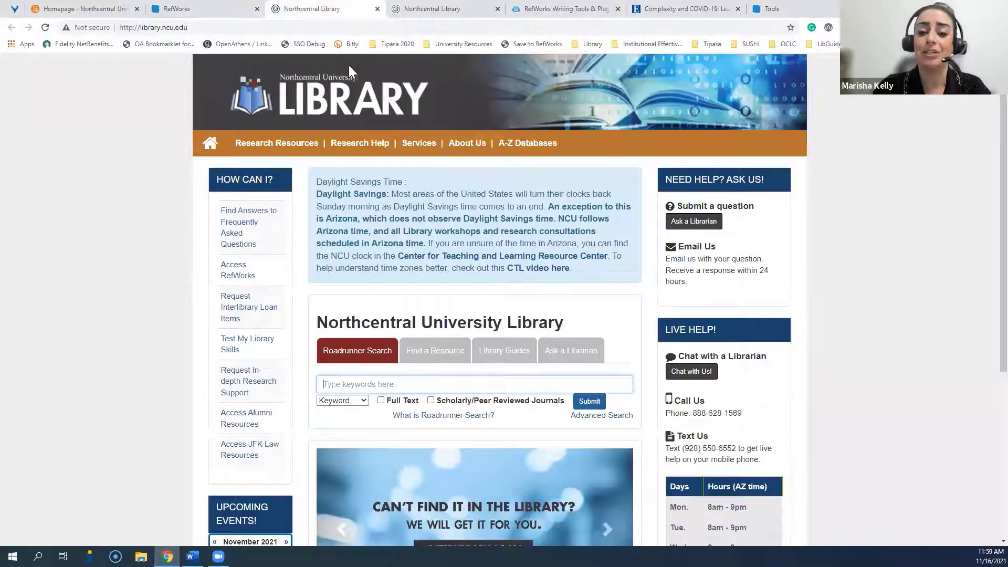
pyautogui.click(239, 276)
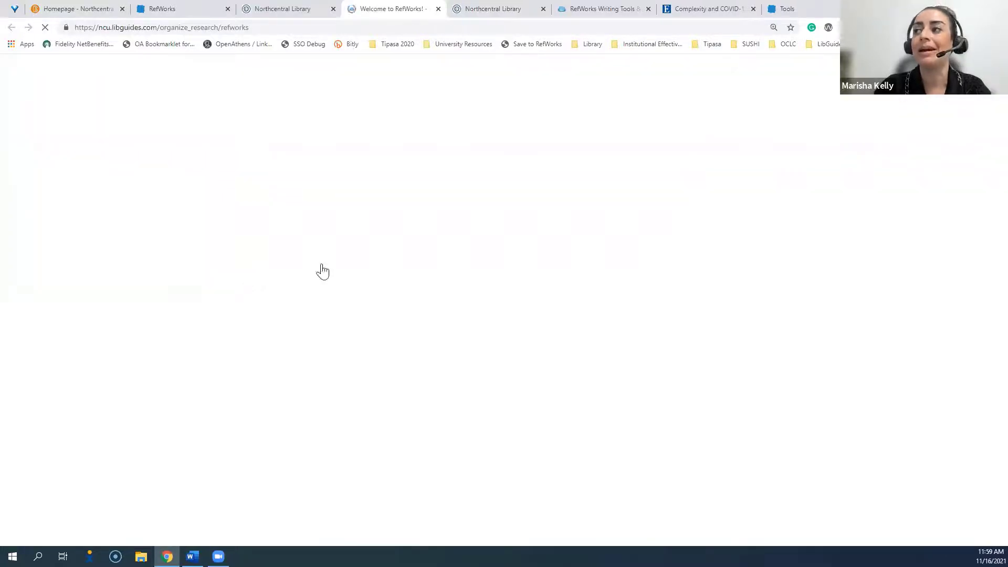
# Find the training session calendar in the RefWorks guide and open the librarian live chat form.
pyautogui.scroll(-7, 434, 246)
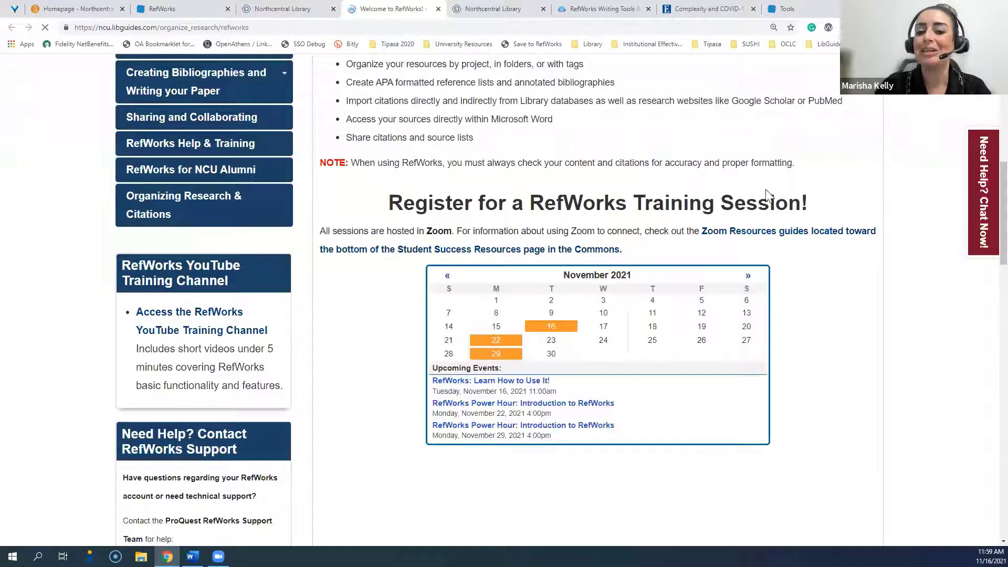
pyautogui.click(988, 205)
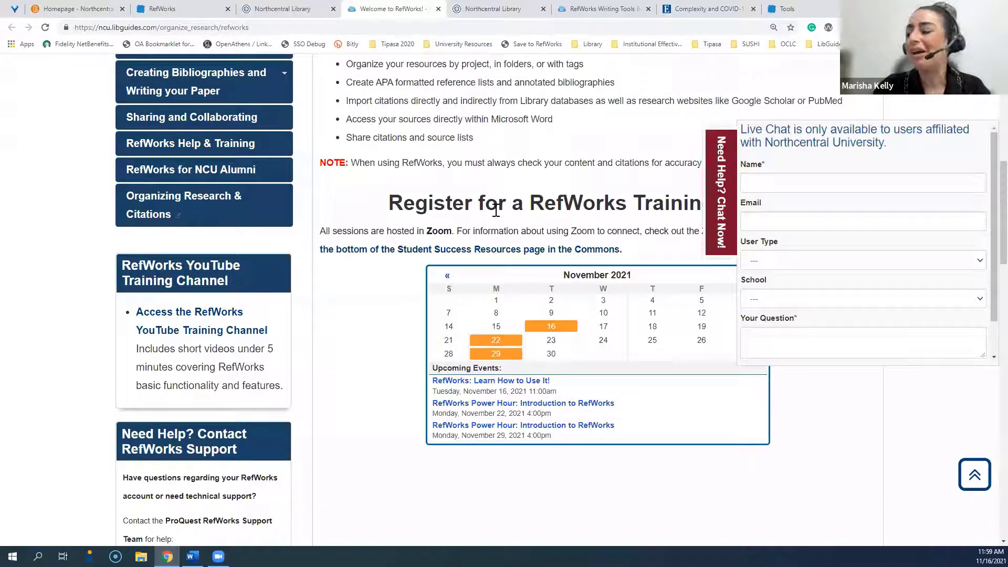
# Examine the Introduction to RefWorks Training and RefWorks On Demand Appointment sections of the guide.
pyautogui.scroll(-8, 349, 213)
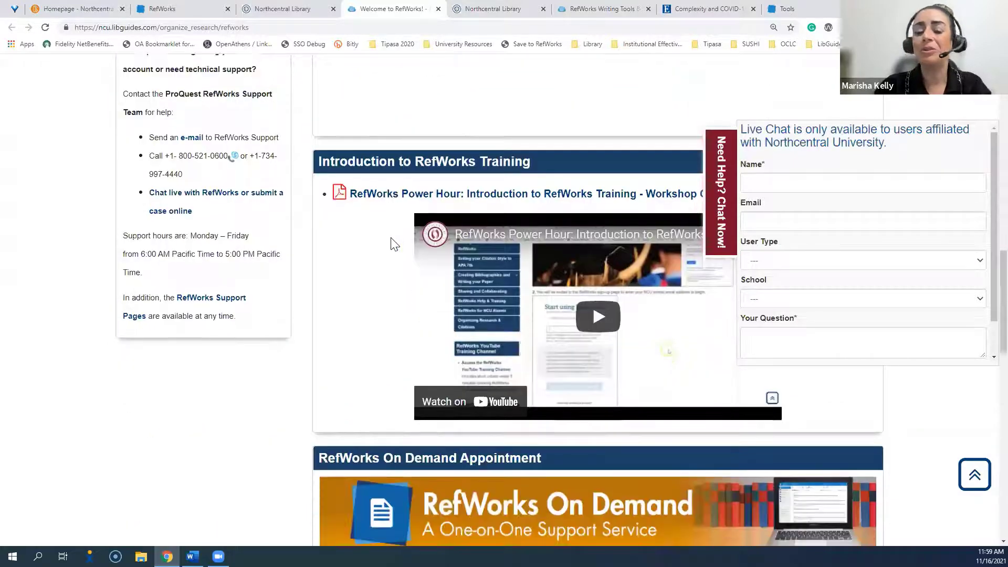
pyautogui.scroll(-4, 394, 243)
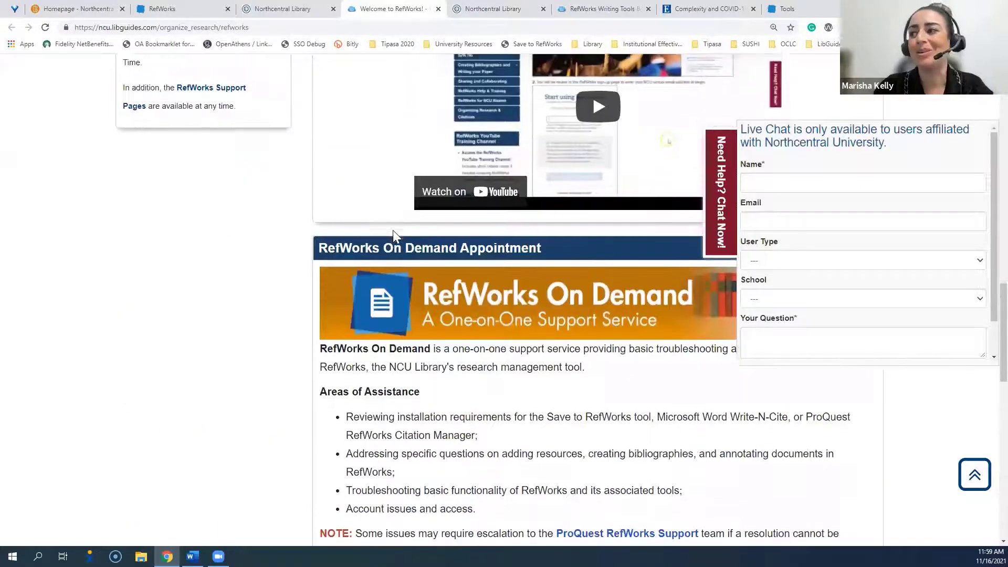
pyautogui.scroll(-1, 393, 230)
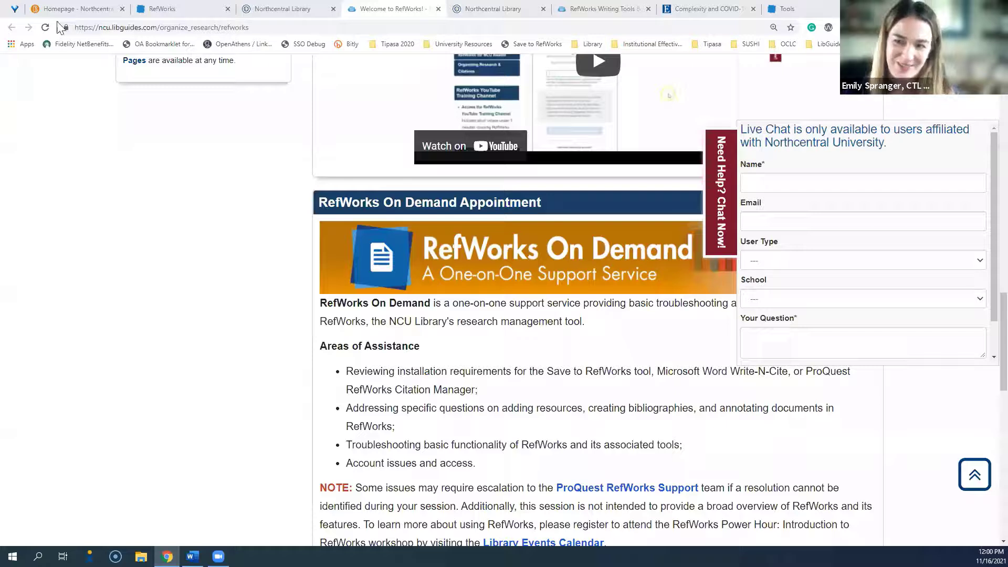
# Select the RefWorks guide page's full web address.
pyautogui.click(135, 27)
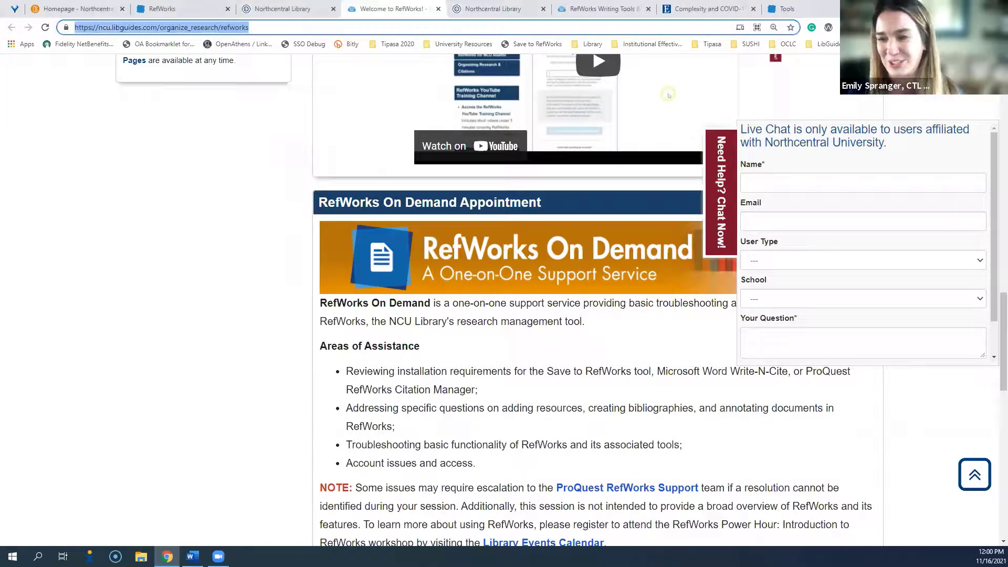
pyautogui.click(668, 95)
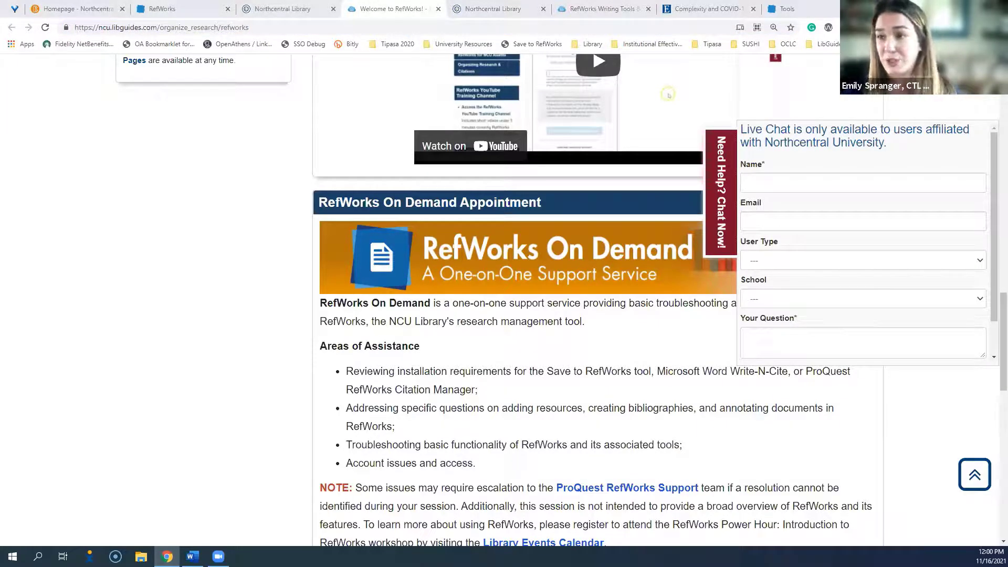